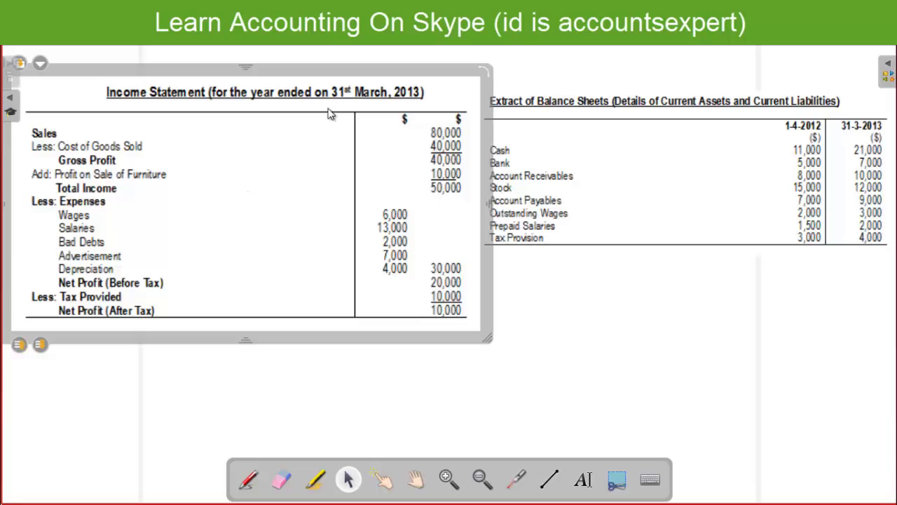
Step: Move the balance sheet extract directly below the income statement and shift the floating toolbar clear of it
left_click_drag(622, 252, 183, 492)
left_click(457, 485)
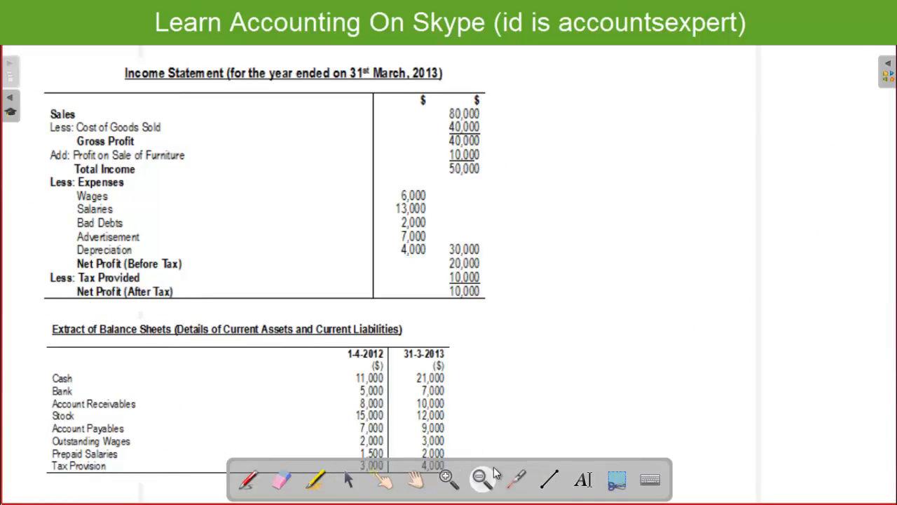
left_click(491, 49)
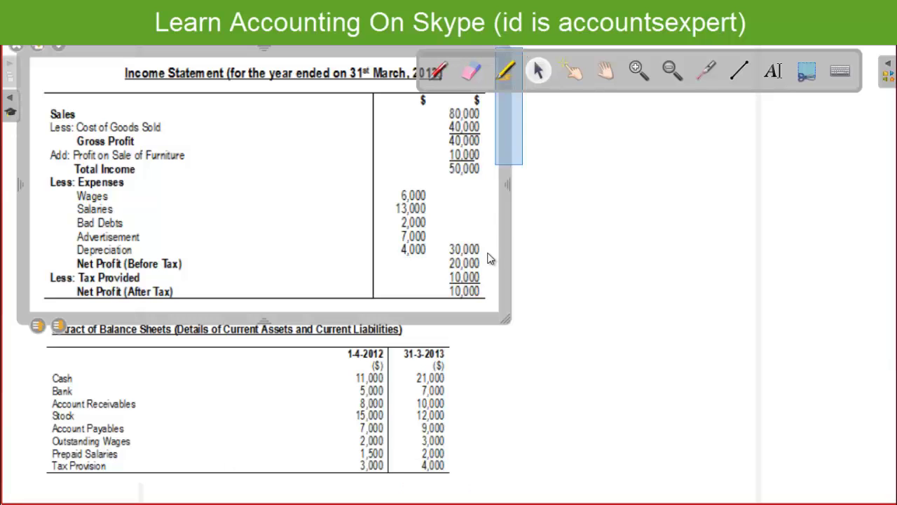
left_click(570, 99)
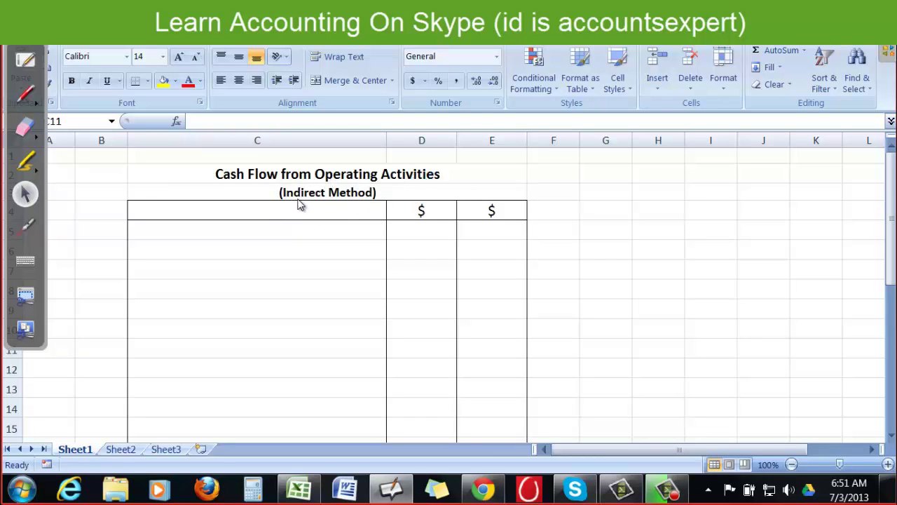
Step: Switch to the whiteboard, mark the before-tax, tax and after-tax figures in red, and circle the 20,000 net profit before tax
left_click(336, 249)
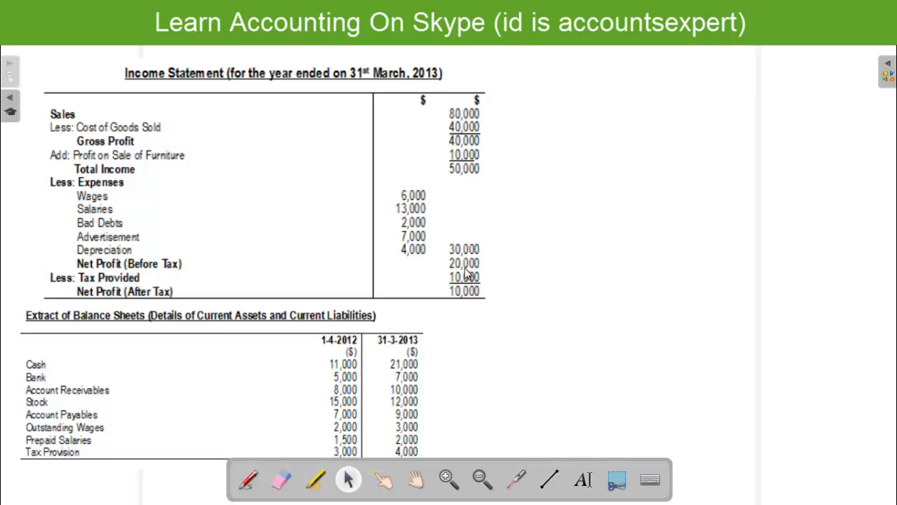
key("p")
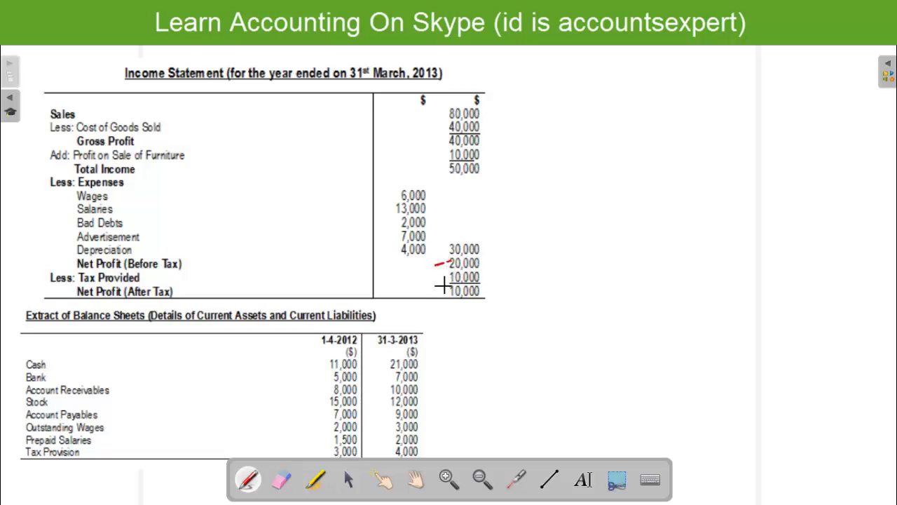
mouse_move(435, 279)
left_mouse_down()
mouse_move(447, 275)
mouse_move(449, 292)
left_mouse_up()
left_click_drag(481, 257, 489, 262)
key("ctrl+z")
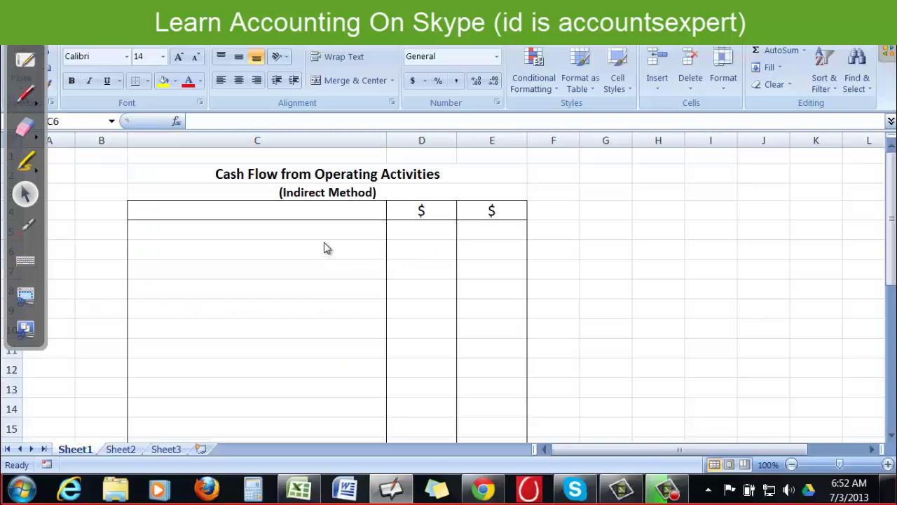
Step: Switch to Excel and enter "Net Profit (before tax)" in C6 with 20000 in E6
left_click(324, 249)
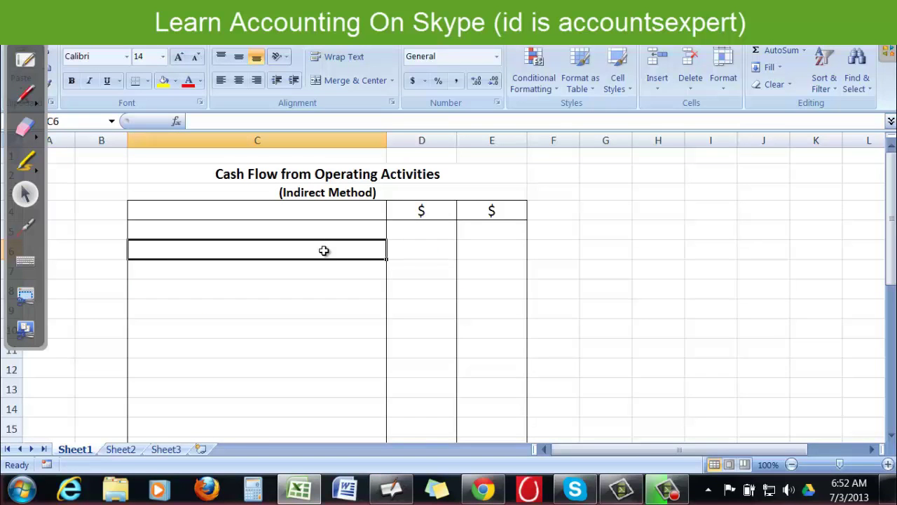
type("Net Pr")
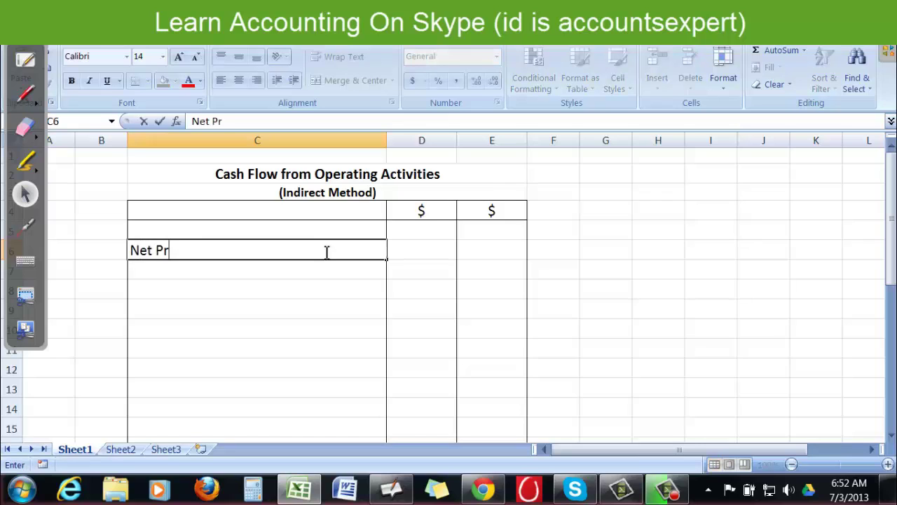
type("ofit (before ")
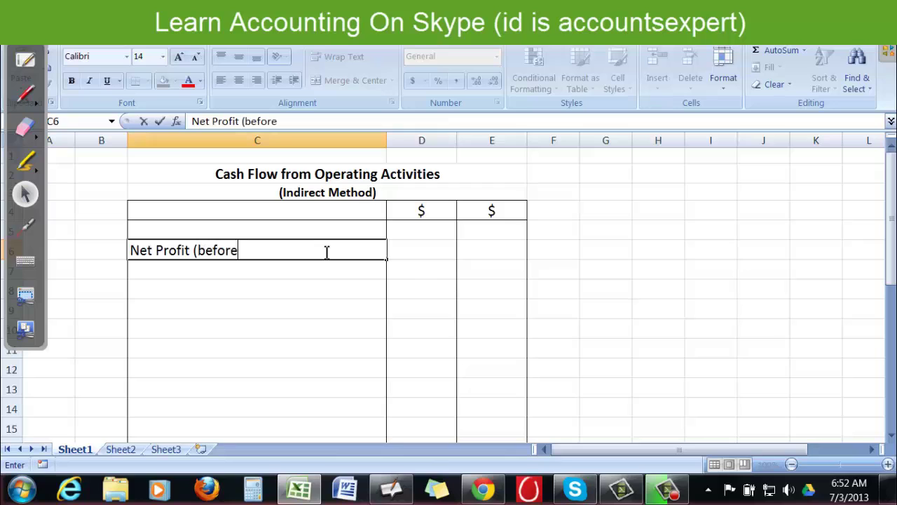
type("tax")
key("Tab")
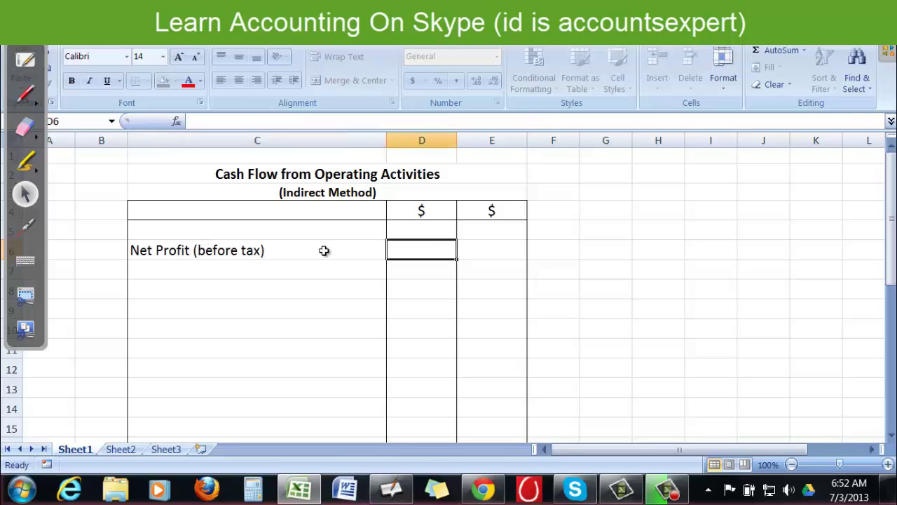
key("Tab")
type("20000")
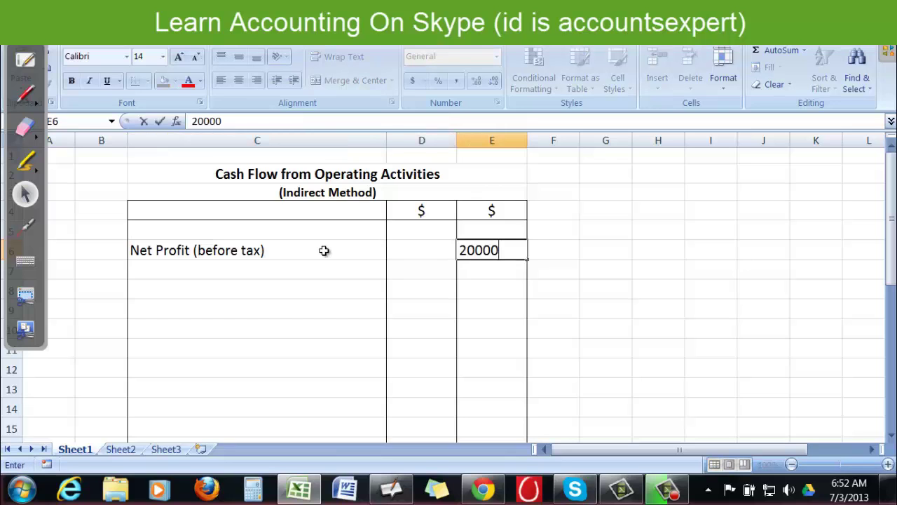
key("Return")
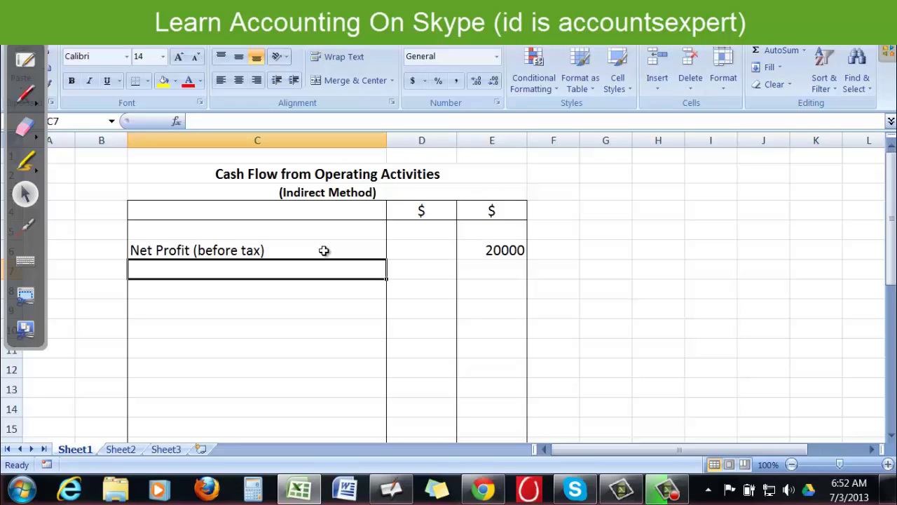
Step: Enter the label "Add: Non Cash and Non-Operating Items" in C7
type("Add")
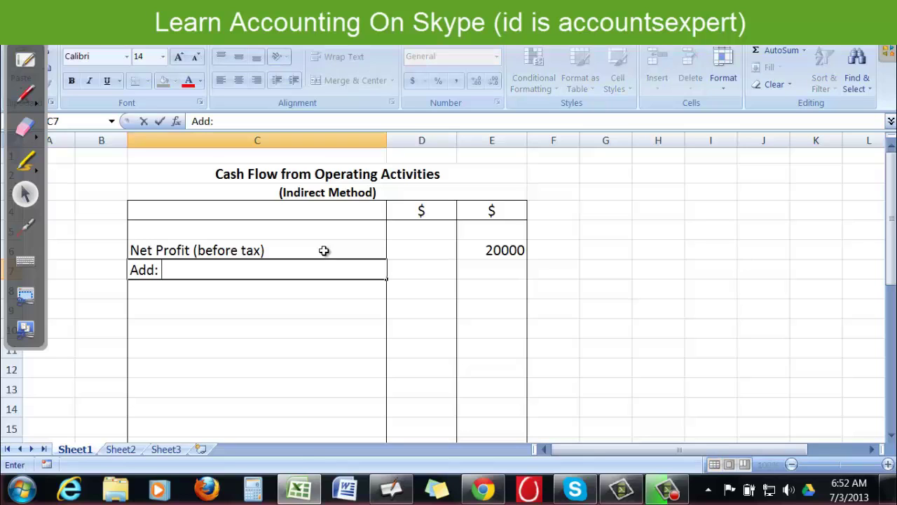
type(": NOn")
key("BackSpace")
key("BackSpace")
type("on C")
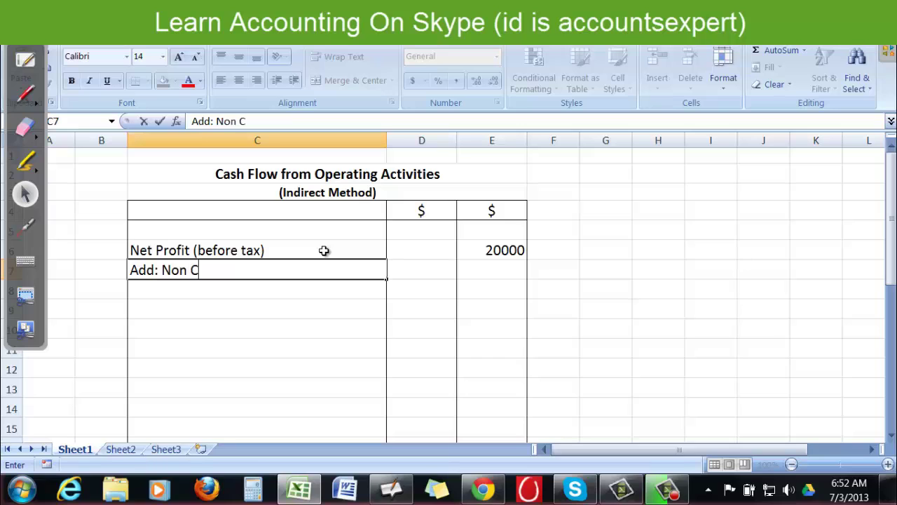
type("ash and Non")
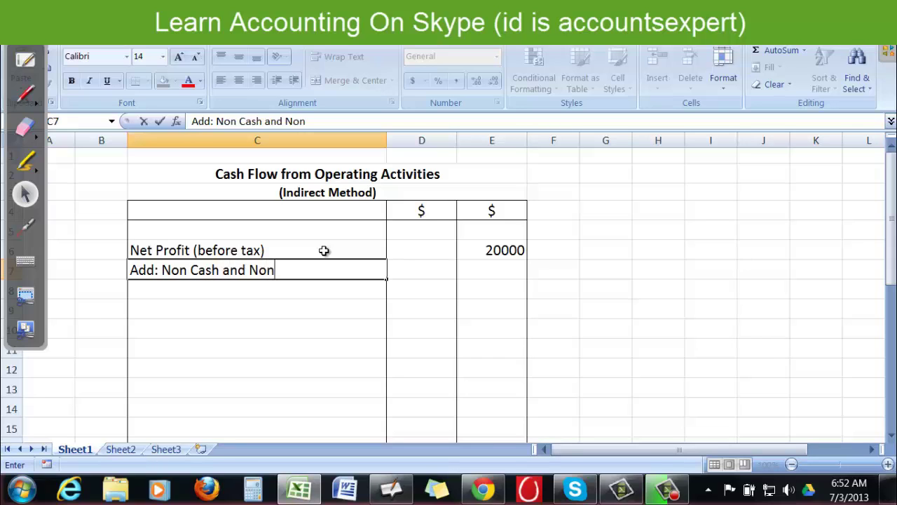
type("-Opera")
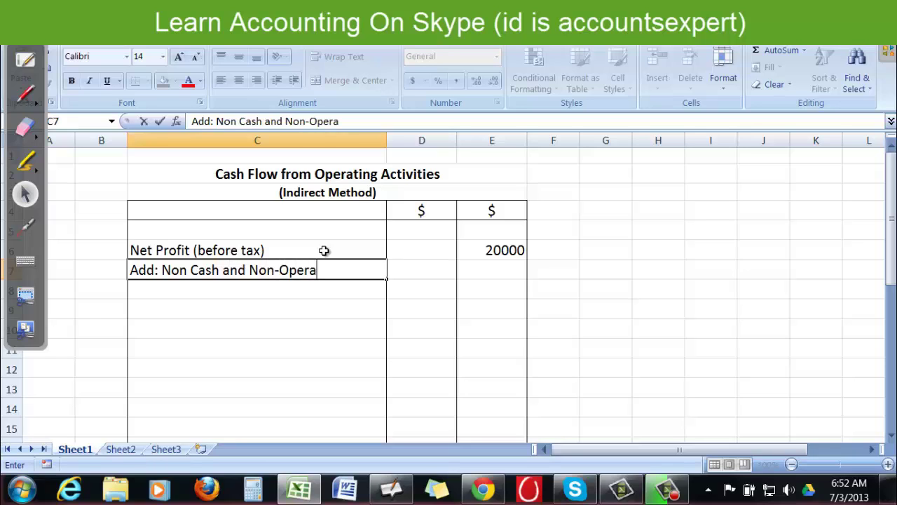
type("ting I")
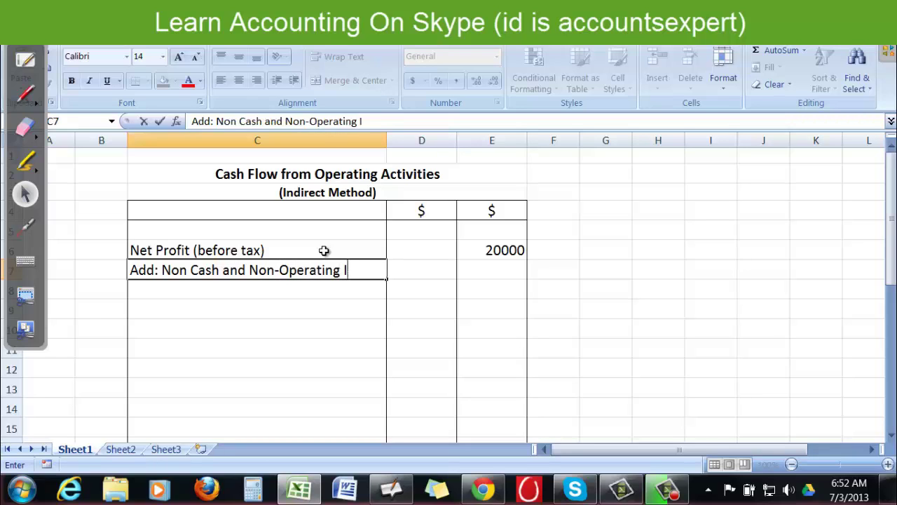
type("tems")
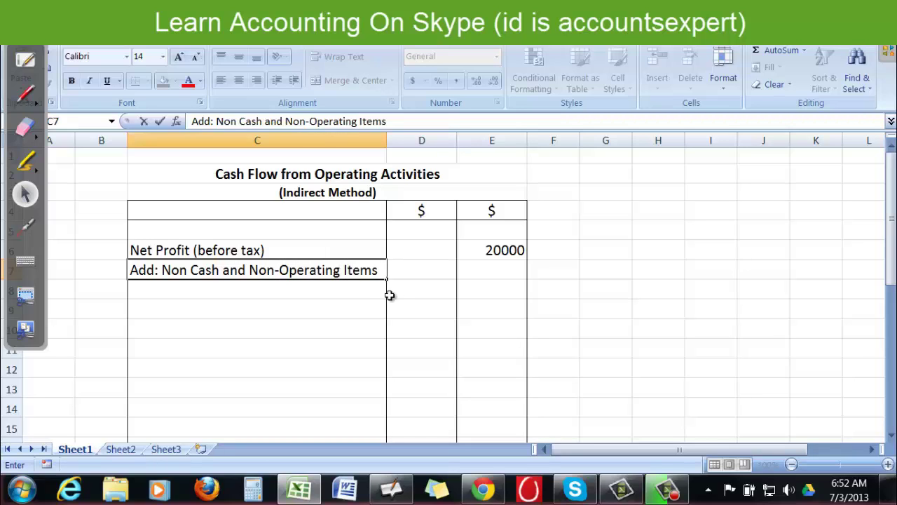
left_click(423, 277)
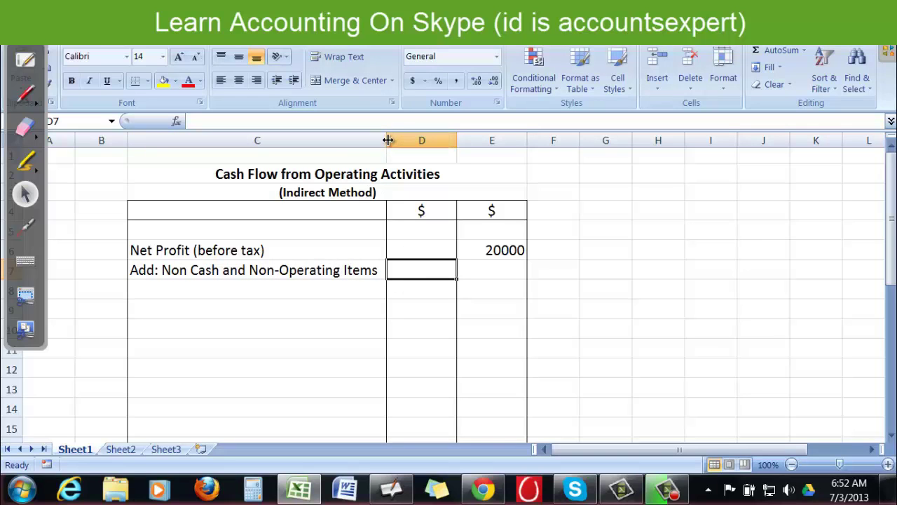
Step: Widen column C slightly and hyphenate the C7 label to read "Add: Non-Cash and Non-Operating Items"
left_click_drag(387, 141, 398, 141)
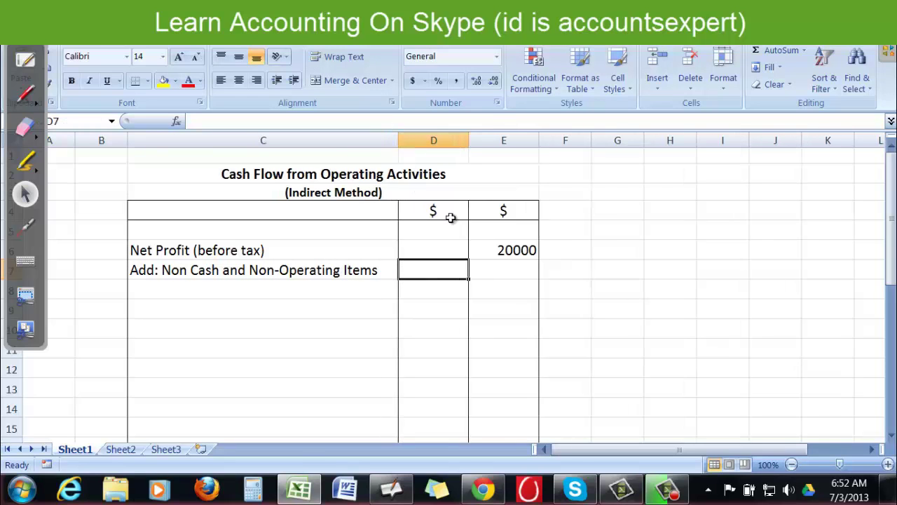
left_click(549, 265)
left_click(157, 284)
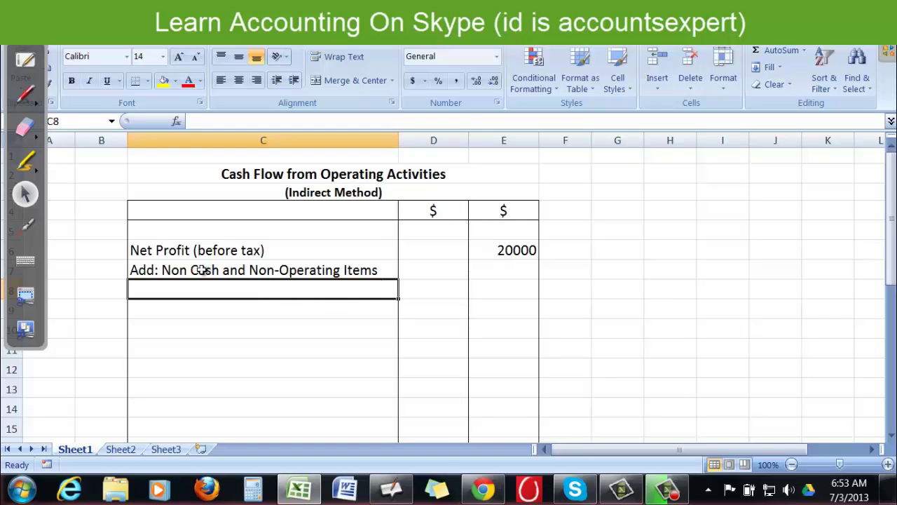
left_click(475, 252)
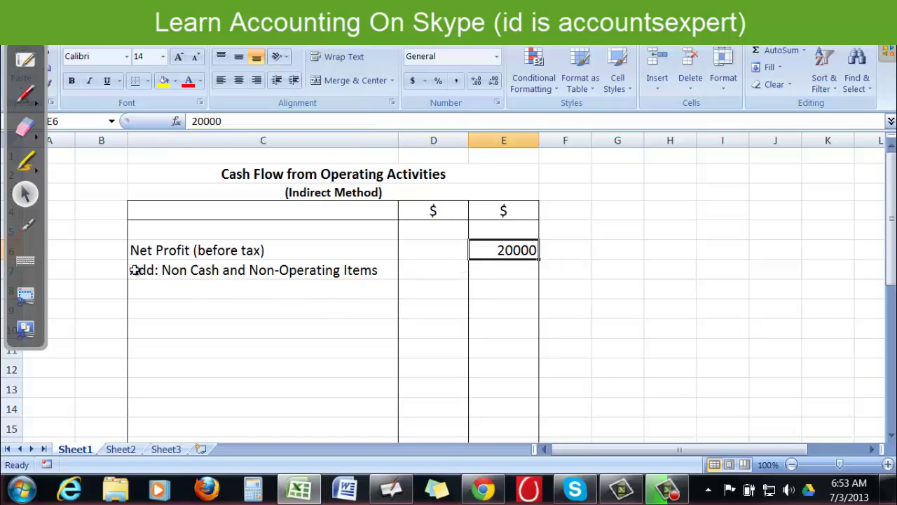
double_click(190, 272)
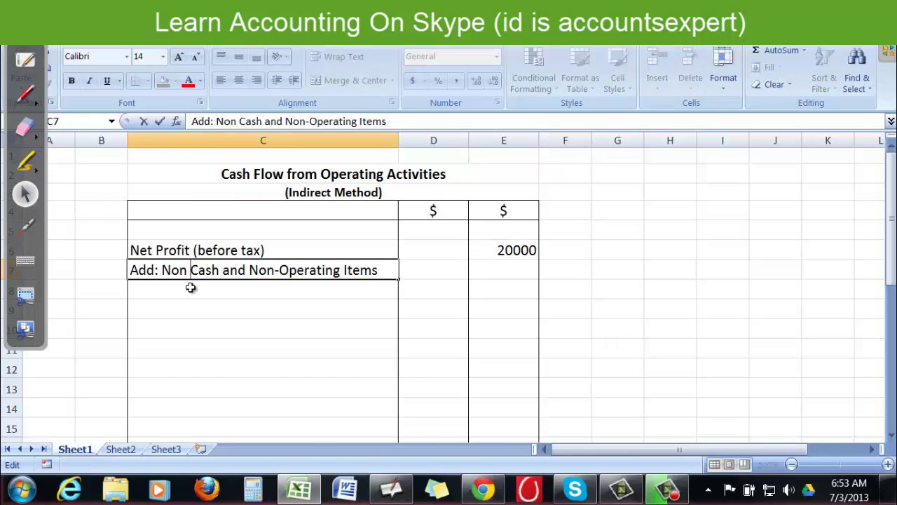
Step: Switch to the whiteboard, tick Bad Debts and Depreciation in red, and erase the red marks on the net profit and tax figures
key("alt+Tab")
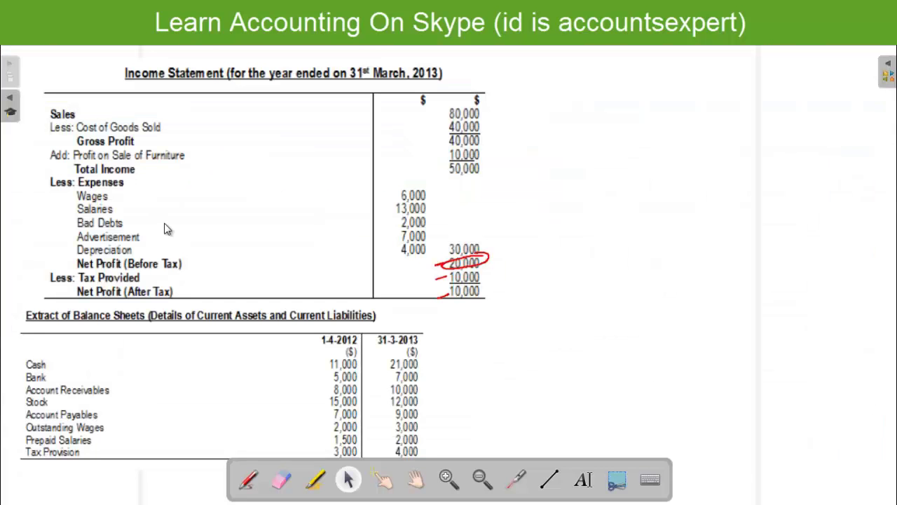
left_click(248, 479)
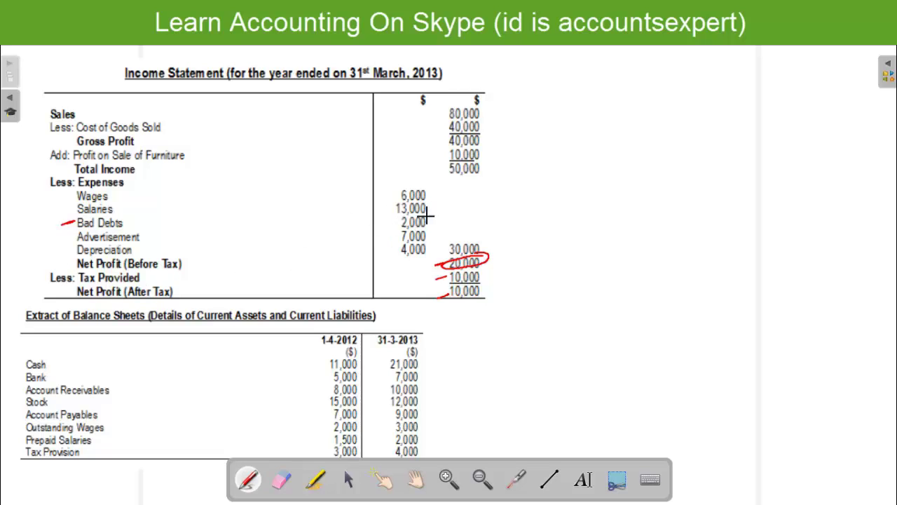
left_click_drag(426, 222, 421, 217)
key("ctrl+z")
left_click_drag(65, 255, 75, 249)
left_click_drag(62, 223, 90, 208)
left_click_drag(67, 253, 85, 240)
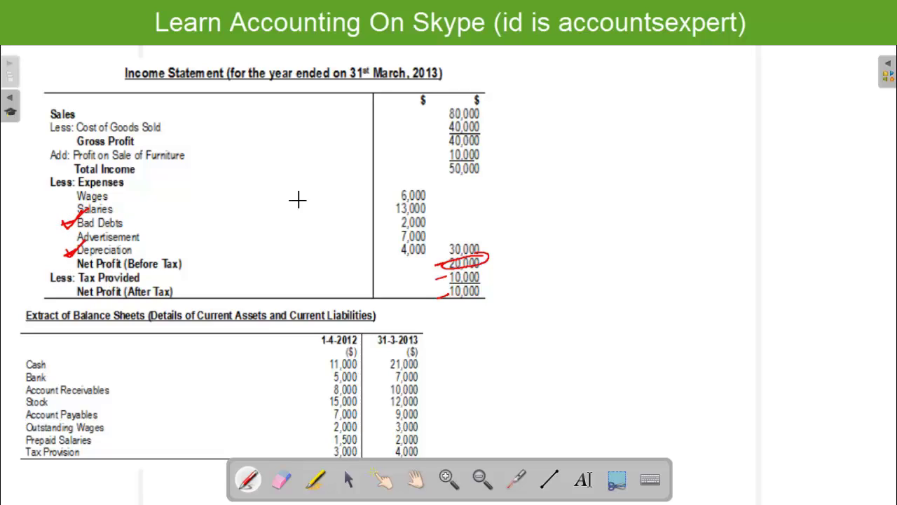
left_click(280, 479)
left_click_drag(447, 195, 517, 258)
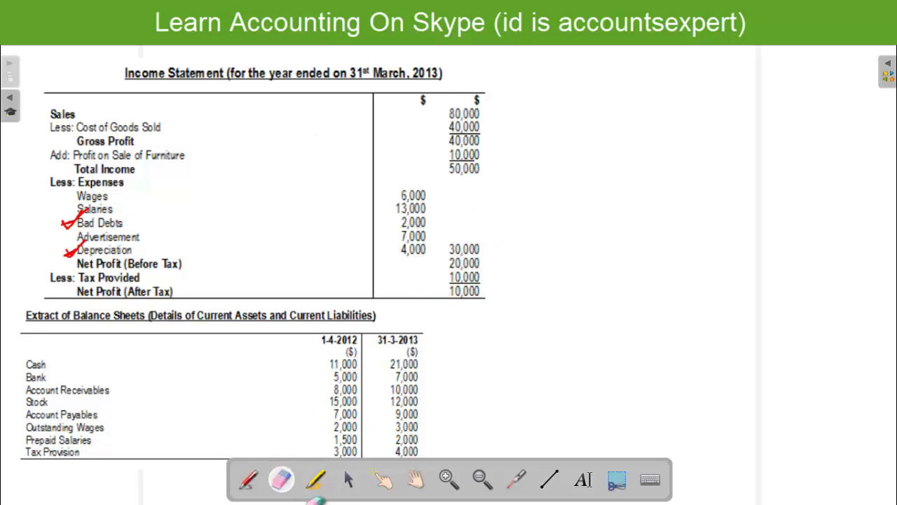
Step: Handwrite "B/D – 2000" and "Dep – 4000" in red beside the income statement, with a dash before each item
left_click(247, 480)
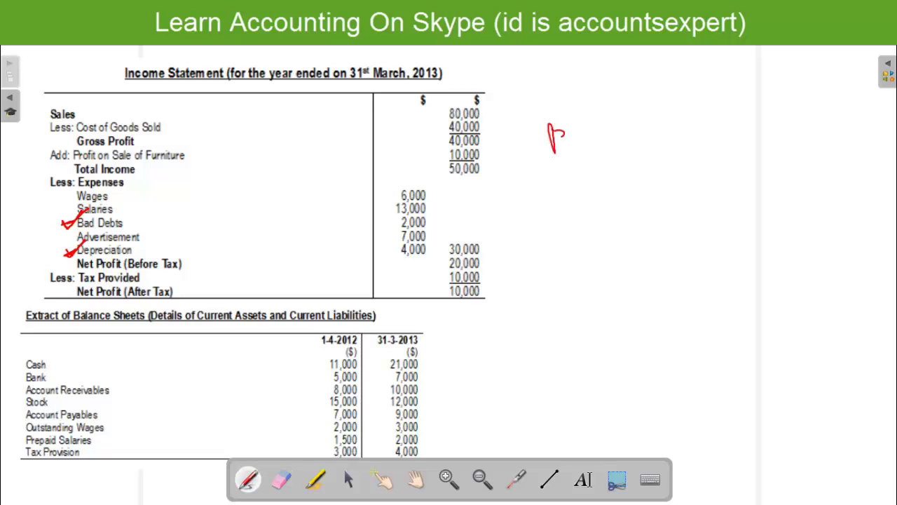
mouse_move(580, 124)
left_mouse_down()
mouse_move(582, 161)
mouse_move(592, 145)
left_mouse_up()
left_click_drag(626, 119, 683, 112)
left_click_drag(687, 105, 728, 94)
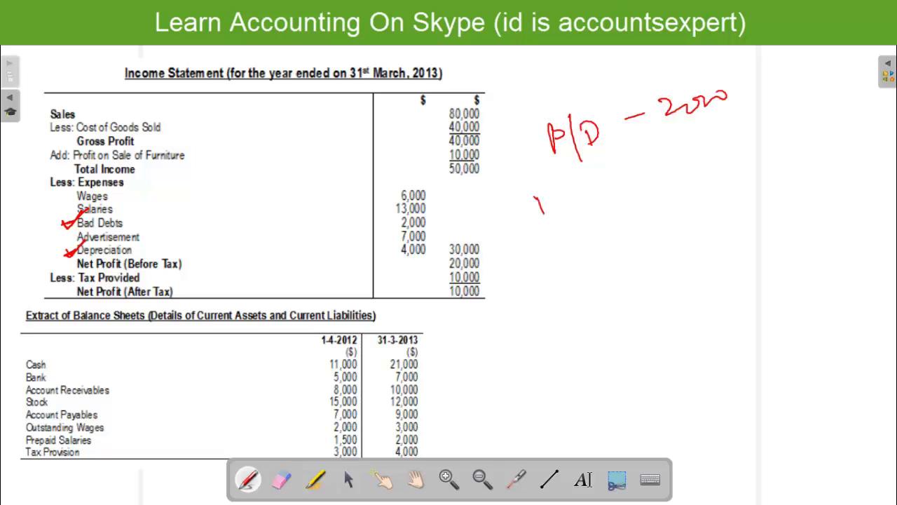
mouse_move(535, 193)
left_mouse_down()
mouse_move(569, 205)
mouse_move(593, 231)
left_mouse_up()
mouse_move(579, 199)
left_mouse_down()
mouse_move(586, 181)
mouse_move(643, 156)
left_mouse_up()
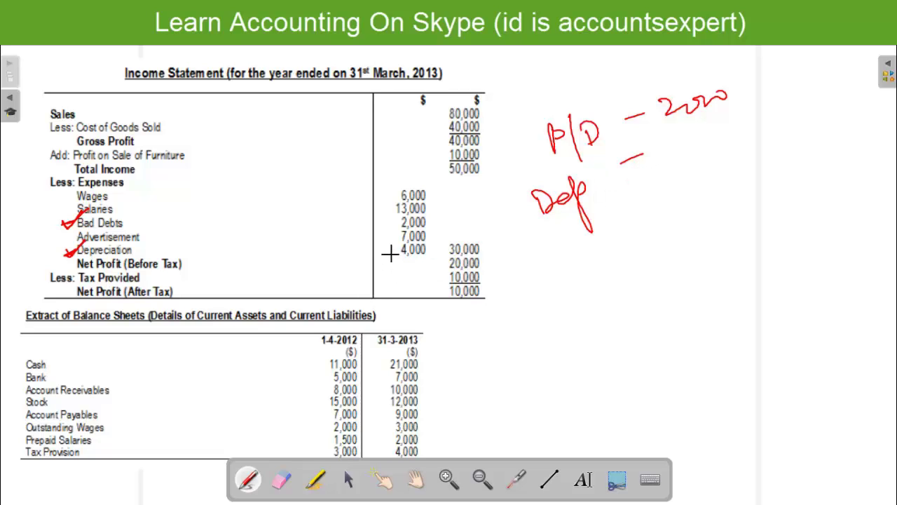
mouse_move(663, 132)
left_mouse_down()
mouse_move(663, 141)
mouse_move(729, 118)
left_mouse_up()
left_click_drag(512, 150, 535, 133)
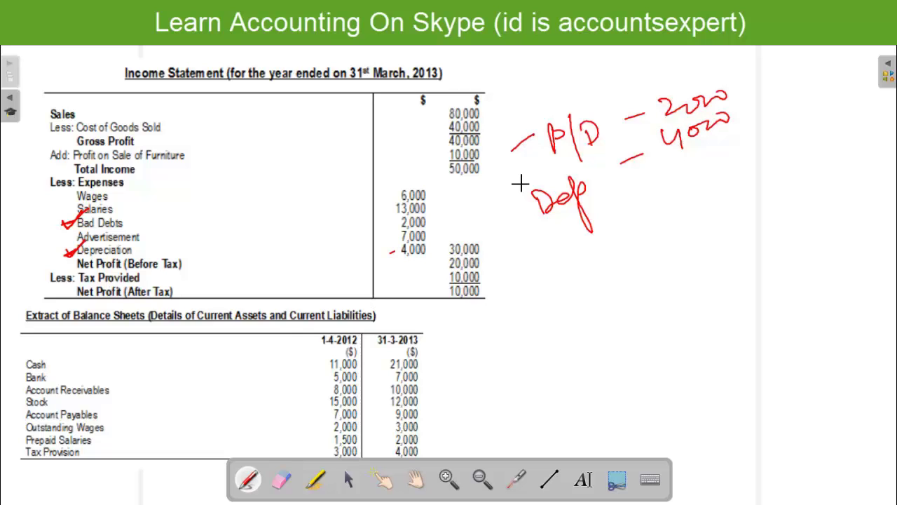
left_click_drag(517, 211, 534, 206)
left_click_drag(481, 264, 485, 256)
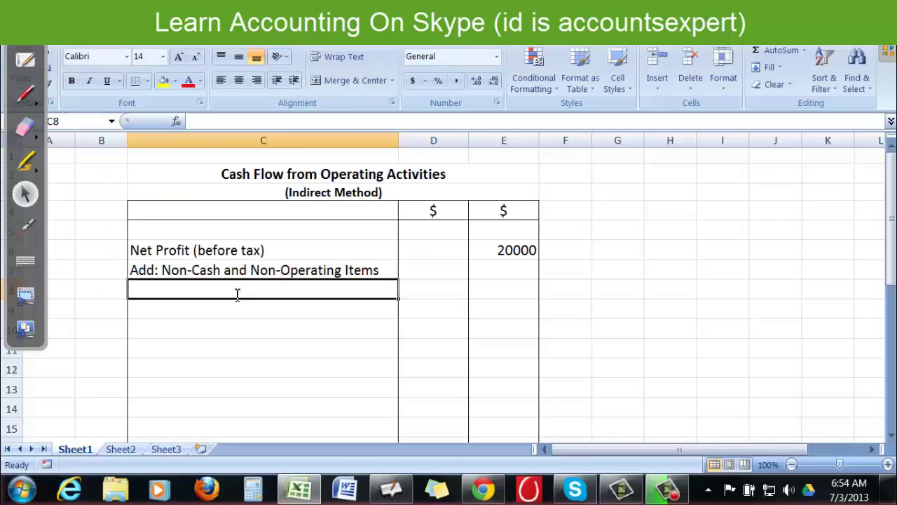
Step: Enter the label "Bad Debts" in C8 of the Excel cash flow table
type("bad")
key("BackSpace")
key("BackSpace")
key("BackSpace")
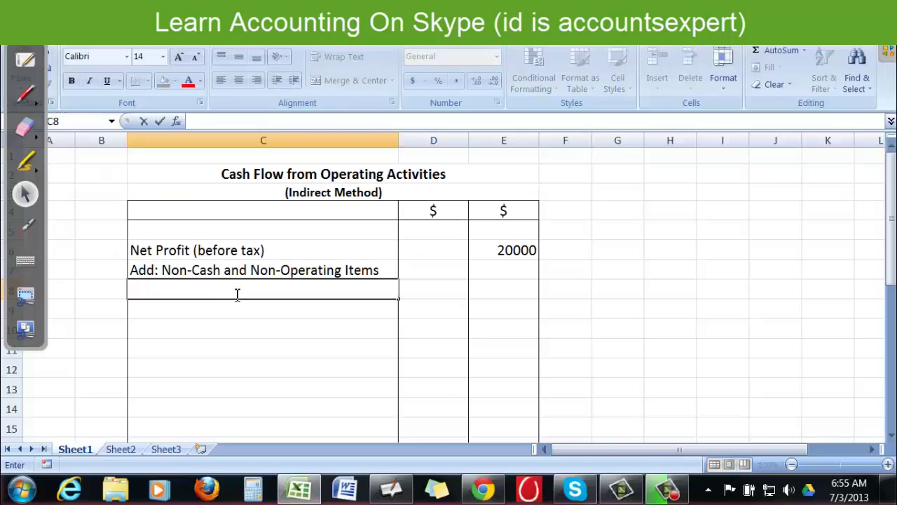
type("Bad De")
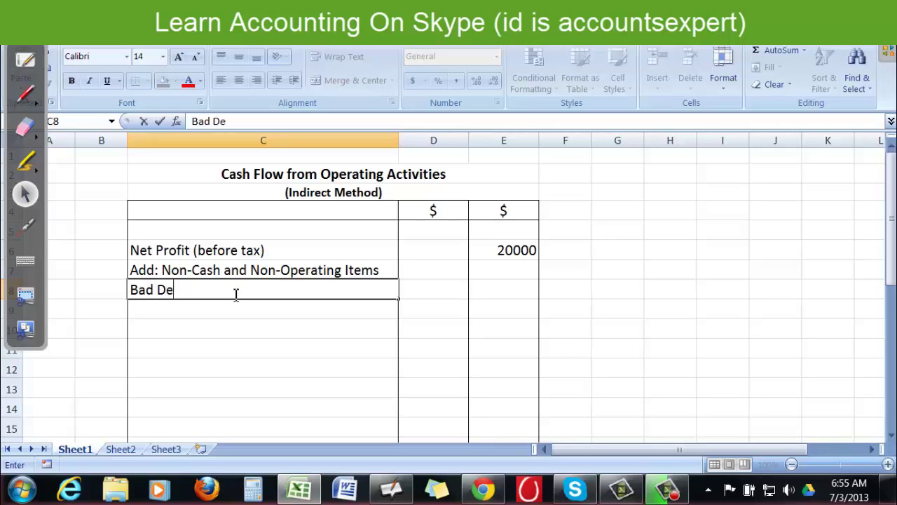
type("bts")
key("Tab")
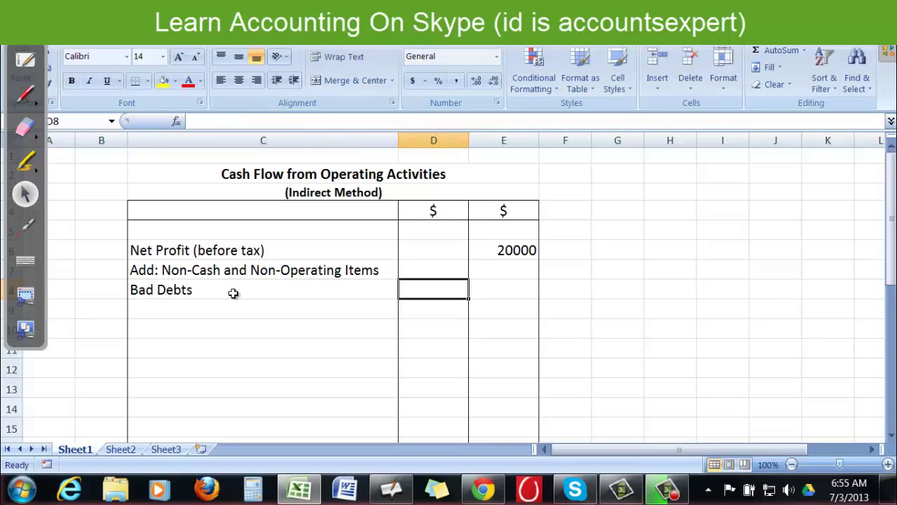
Step: Enter 2000 in D8 for Bad Debts, then add the label "Depreciation" in C9 with 4000 in D9
type("2000")
key("Return")
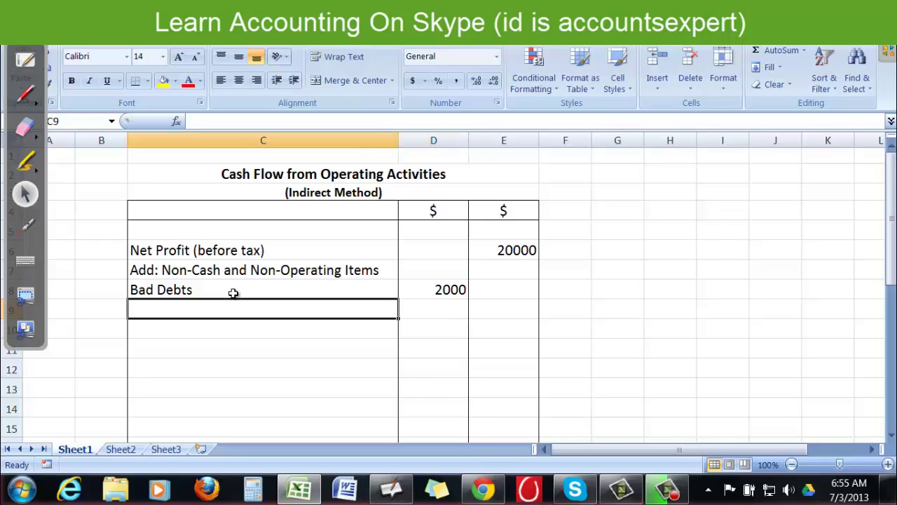
type("De")
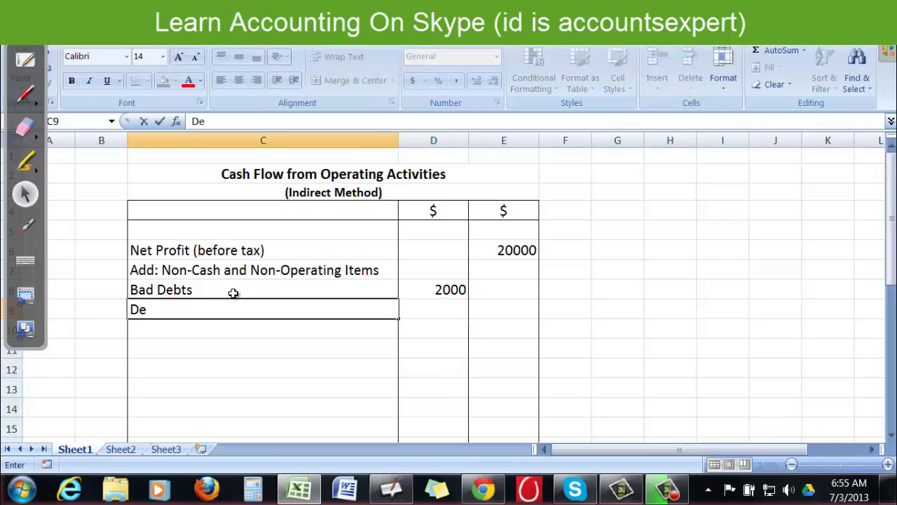
type("preciation")
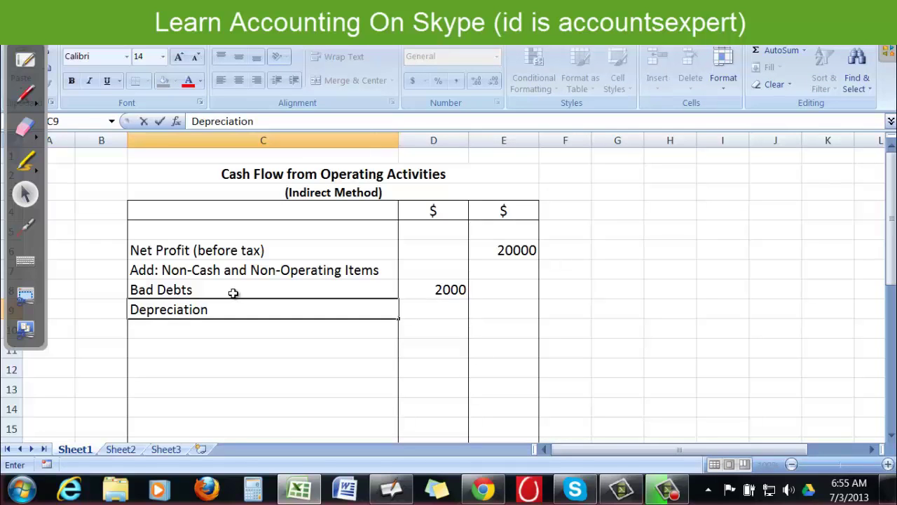
key("Tab")
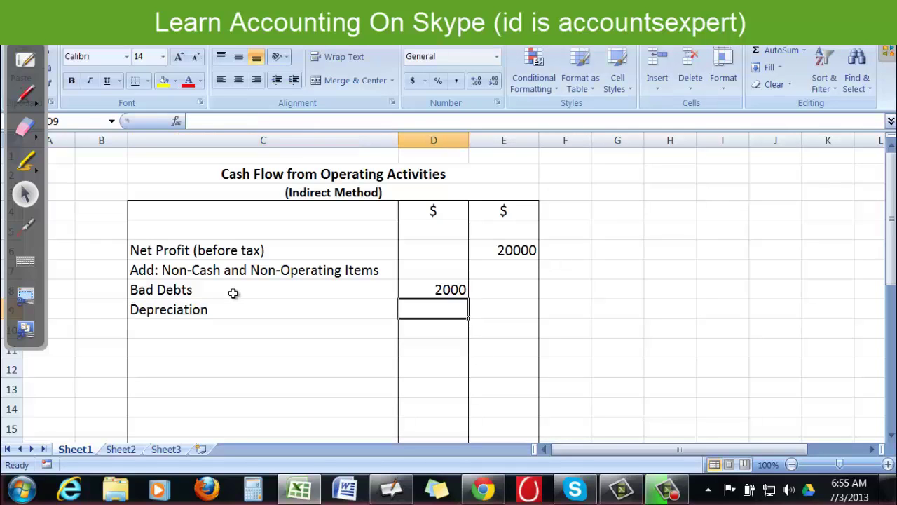
type("400")
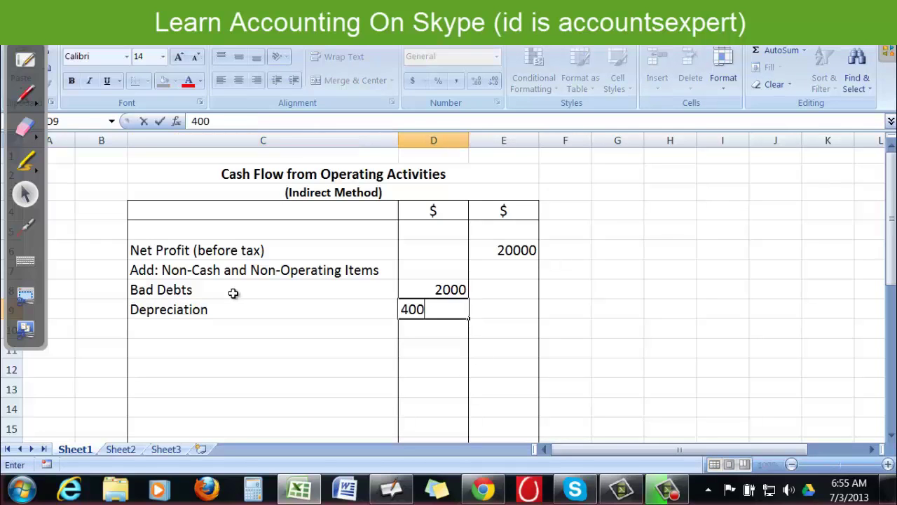
type("0")
key("Tab")
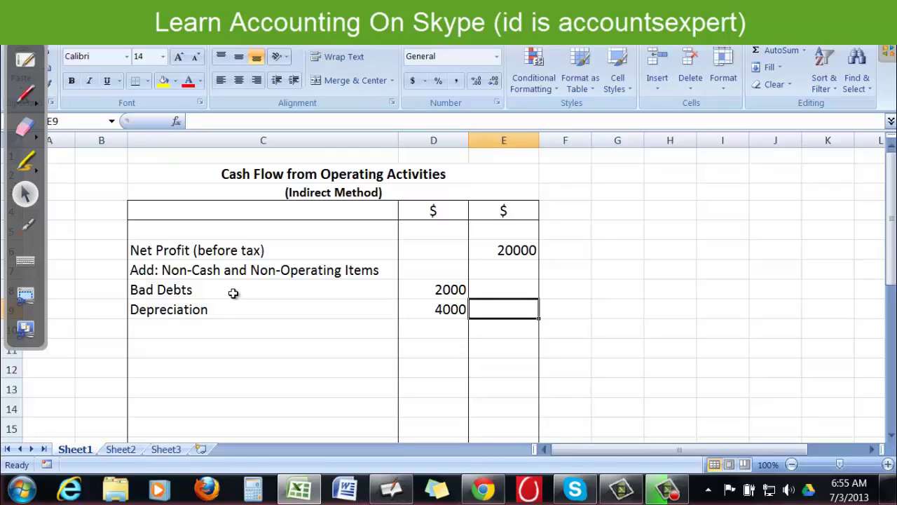
Step: Enter the subtotal 6000 in E9 and put a bottom border under both D9 and E9
left_click(425, 309)
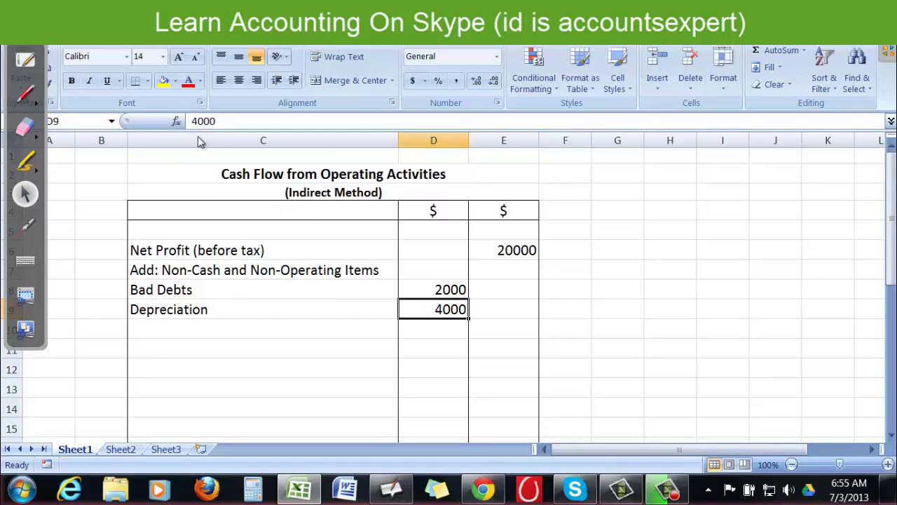
key("Tab")
type("6000")
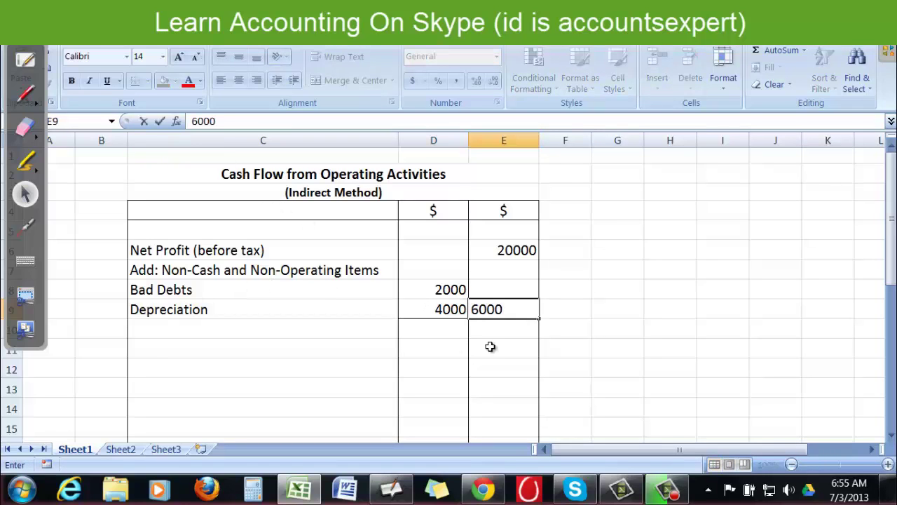
left_click(493, 369)
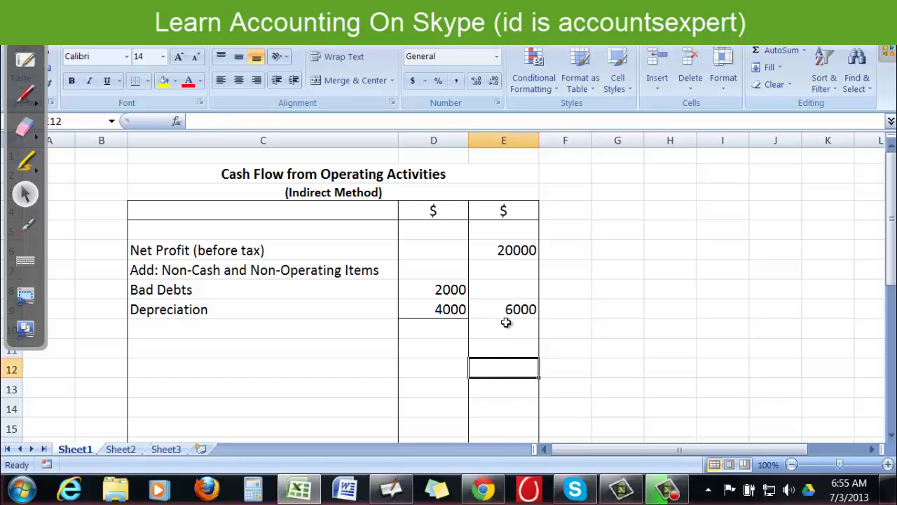
left_click(504, 312)
left_click(136, 82)
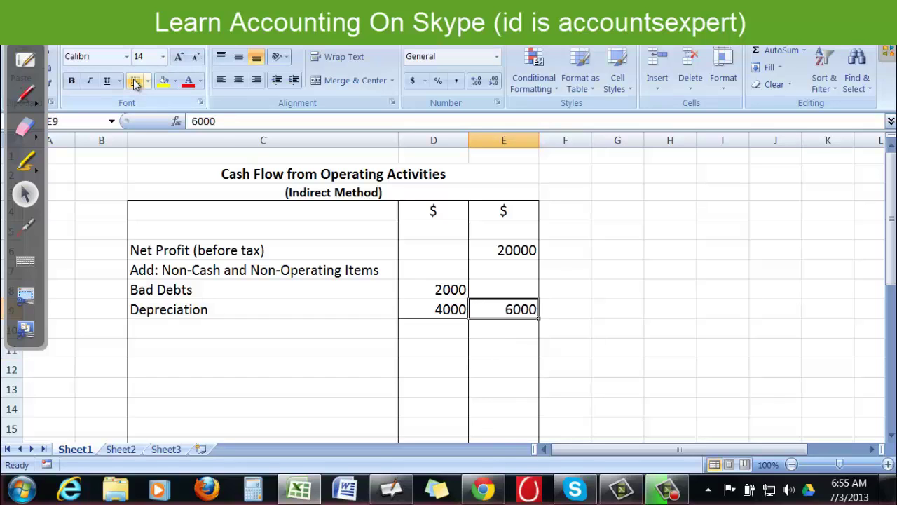
left_click(559, 328)
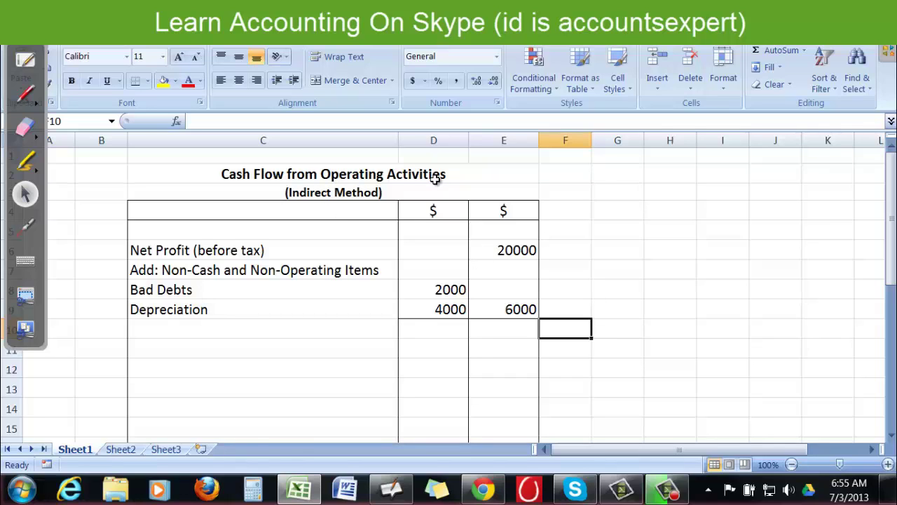
Step: Total the amount column in E10 with =SUM(E6:E9)
left_click(505, 251)
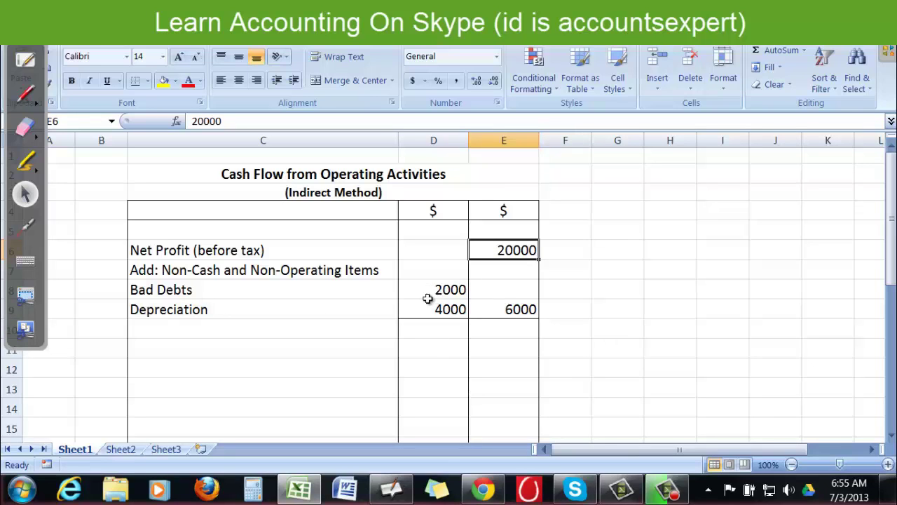
left_click(521, 344)
left_click(509, 330)
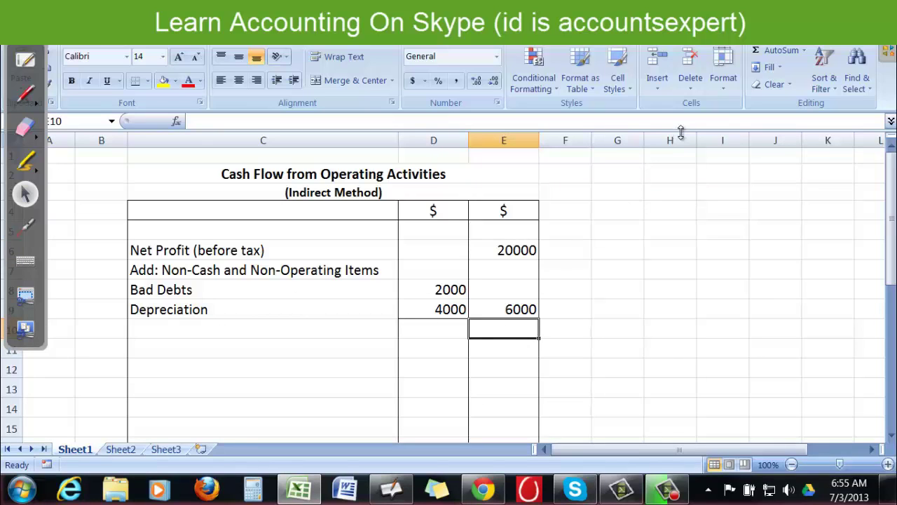
key("alt+=")
left_click_drag(484, 248, 497, 316)
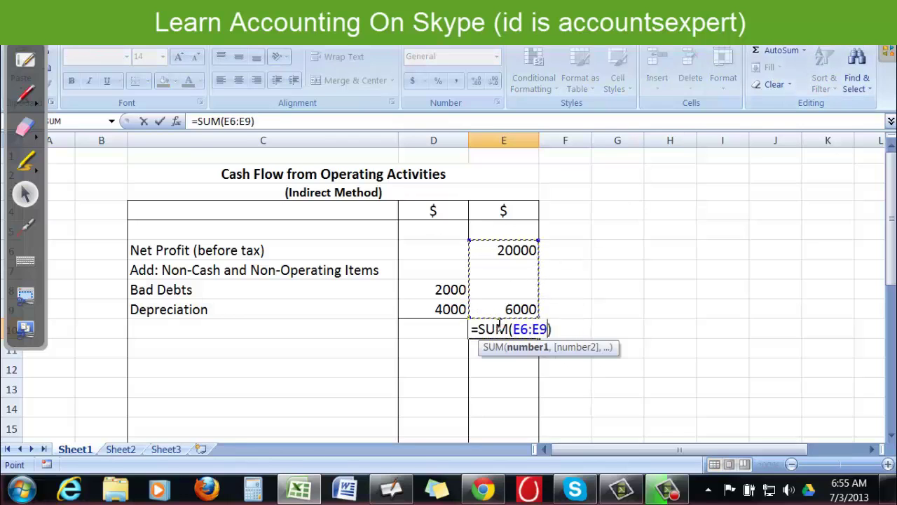
key("Return")
left_click(661, 339)
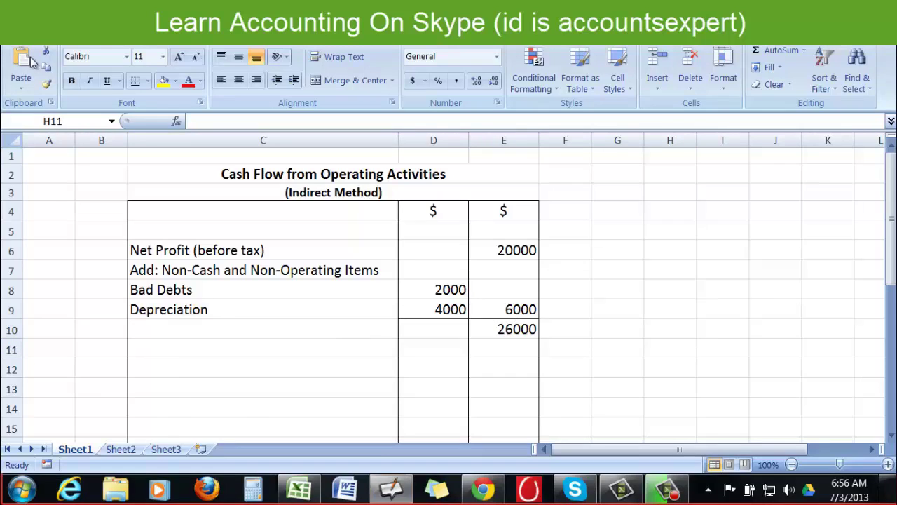
Step: Switch to the whiteboard, try red underlines on the Profit on Sale of Furniture line and its amount, and erase all red annotations
key("alt+Tab")
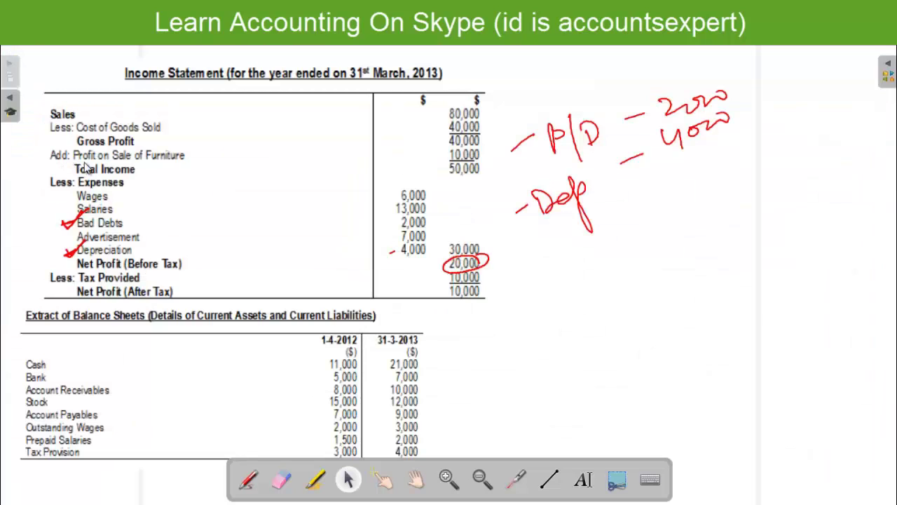
left_click(249, 480)
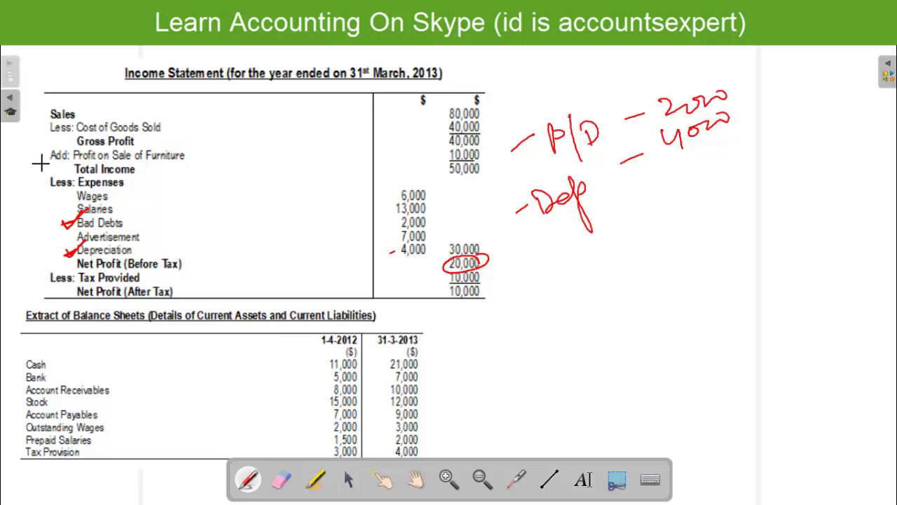
left_click_drag(111, 152, 159, 149)
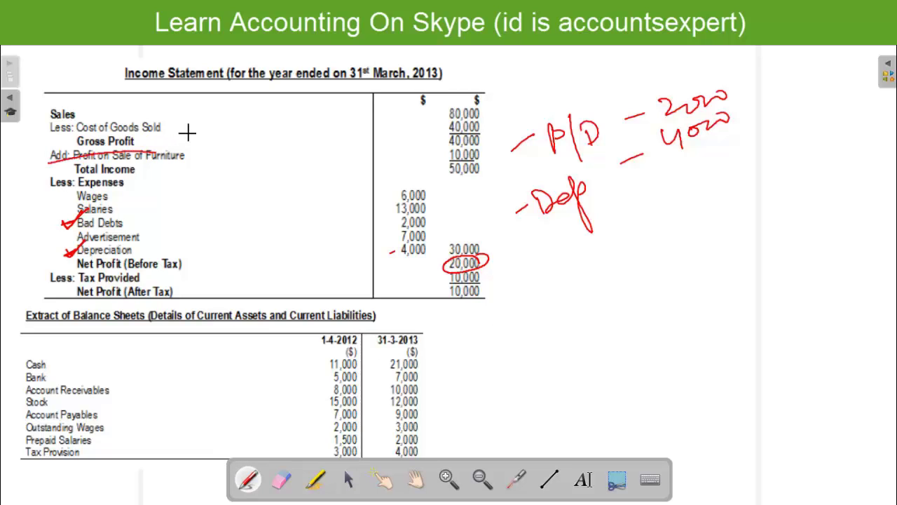
key("ctrl+z")
left_click_drag(55, 161, 165, 150)
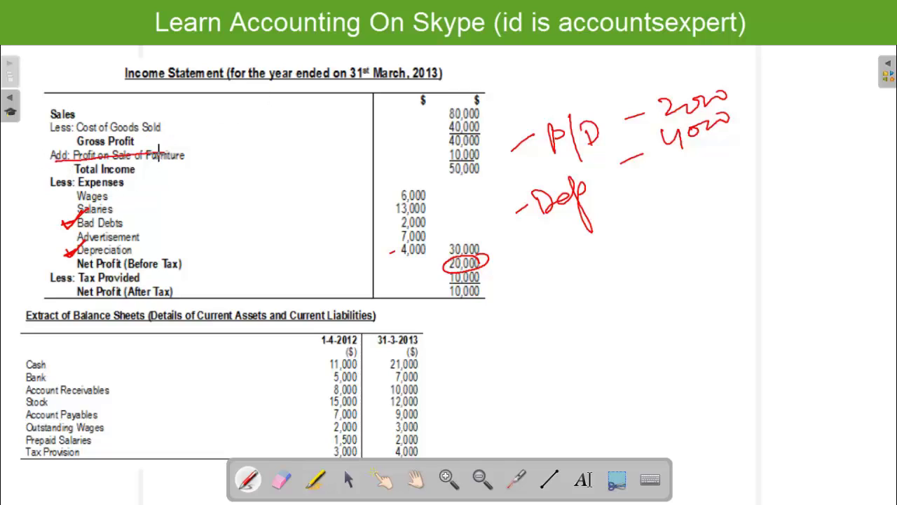
key("ctrl+z")
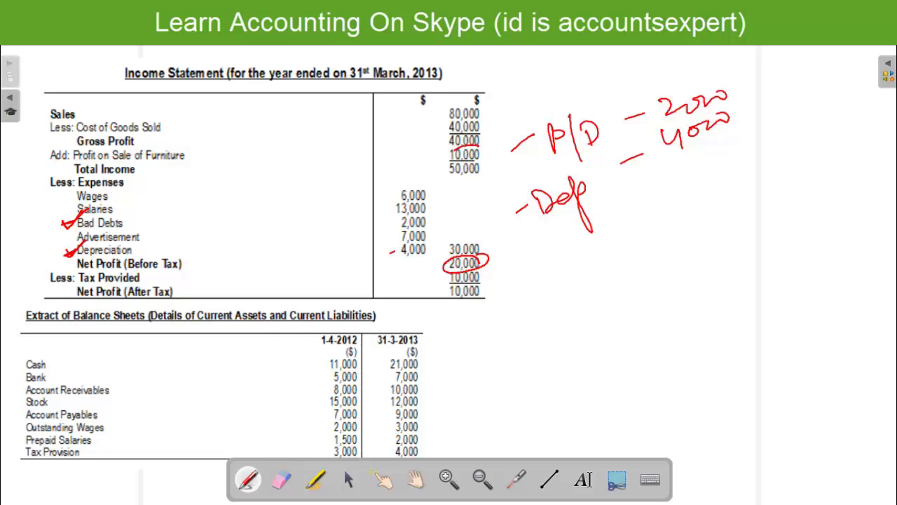
left_click_drag(479, 160, 450, 148)
key("ctrl+z")
left_click(281, 480)
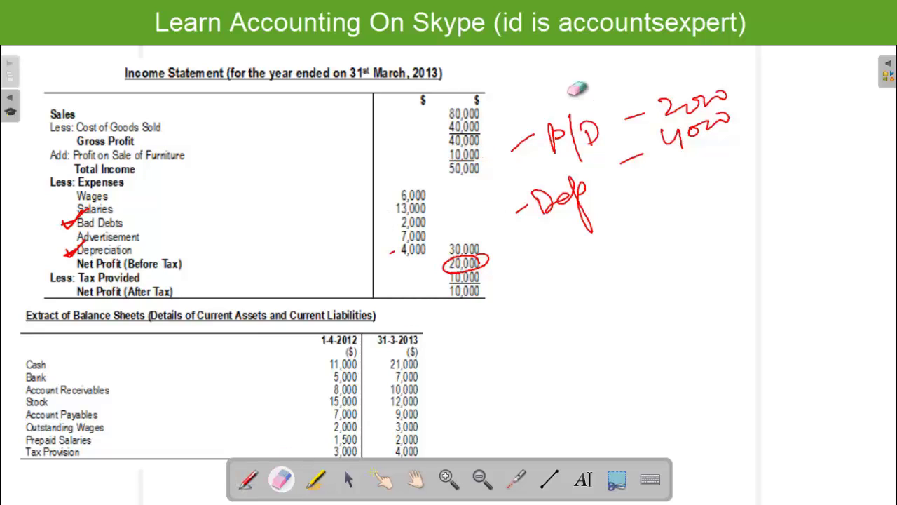
mouse_move(576, 88)
left_mouse_down()
mouse_move(600, 52)
mouse_move(601, 111)
mouse_move(671, 87)
mouse_move(203, 239)
mouse_move(53, 240)
mouse_move(392, 232)
mouse_move(464, 262)
left_mouse_up()
Step: Tick and circle "Sale of Furniture" in red, bracket 40,000 and 10,000, circle 50,000, and erase these marks
left_click(248, 480)
left_click_drag(34, 153, 64, 145)
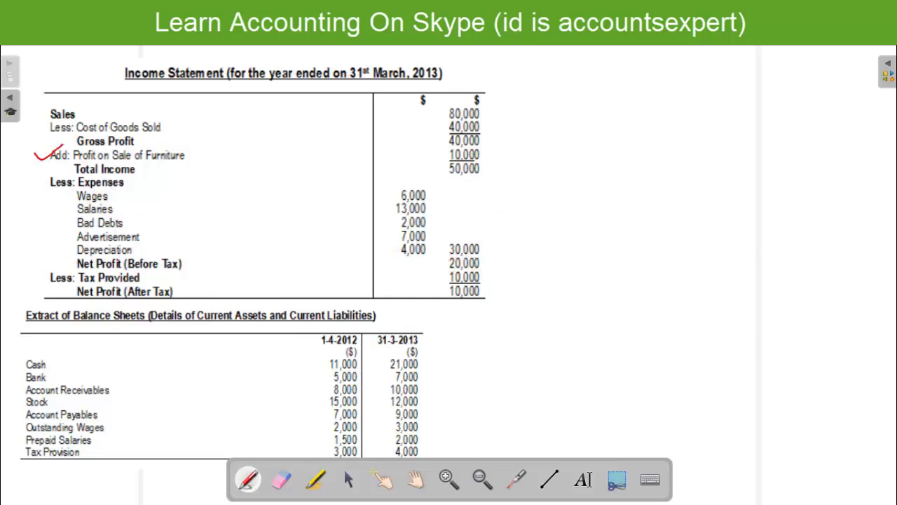
mouse_move(164, 159)
left_mouse_down()
mouse_move(185, 157)
mouse_move(123, 175)
left_mouse_up()
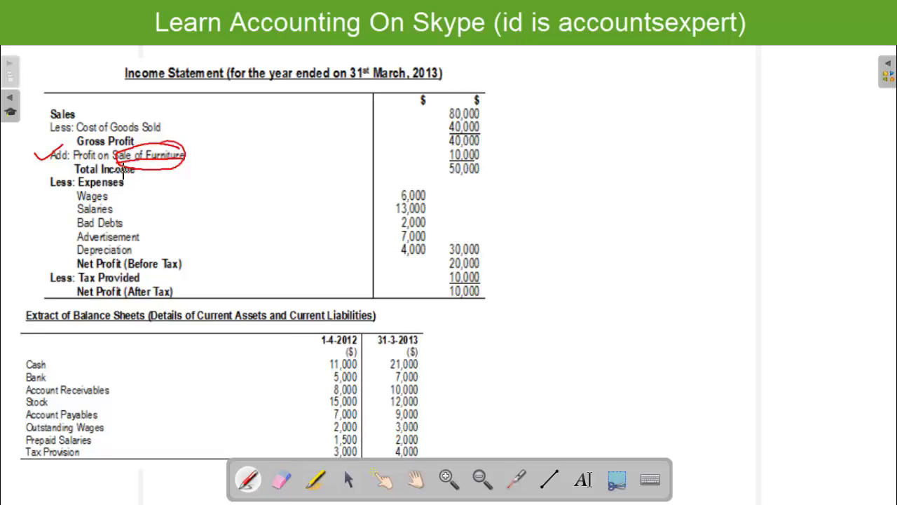
left_click_drag(45, 158, 67, 155)
left_click_drag(441, 166, 482, 165)
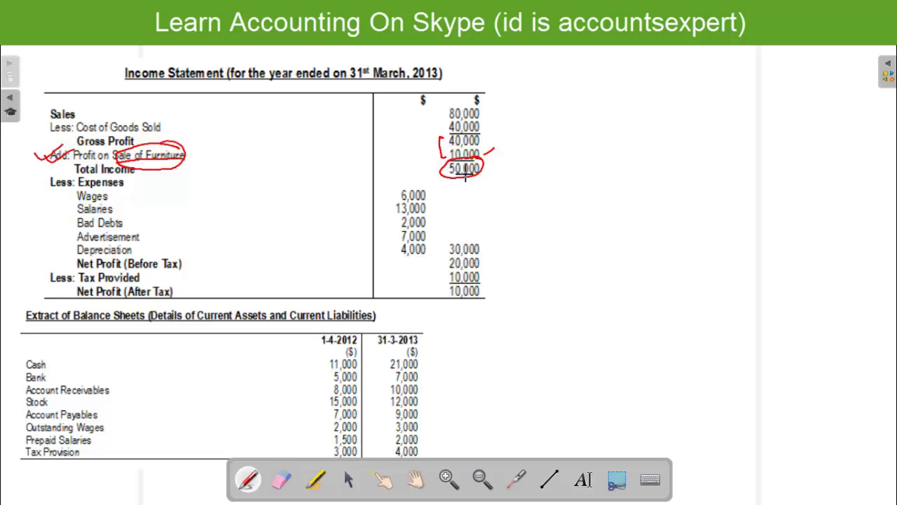
left_click(281, 480)
mouse_move(171, 263)
left_mouse_down()
mouse_move(112, 161)
mouse_move(140, 151)
mouse_move(434, 148)
mouse_move(417, 189)
left_mouse_up()
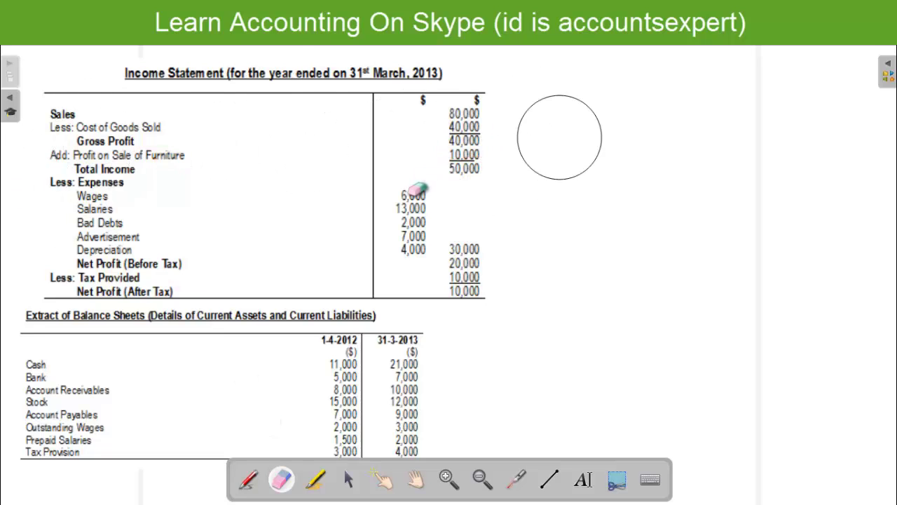
Step: Tick and circle "Profit on Sale of Furniture" in red, put marks beside 40,000 and 50,000, and erase them all
left_click(248, 480)
left_click_drag(35, 150, 54, 145)
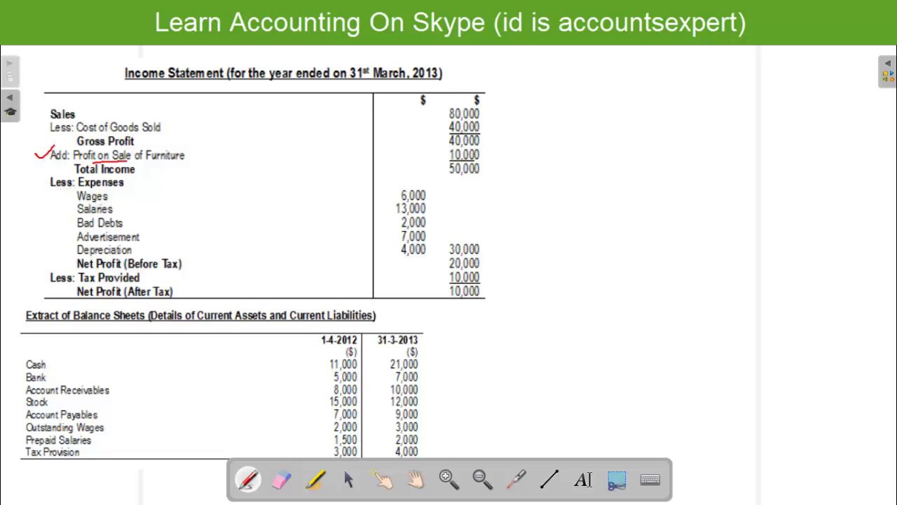
key("ctrl+z")
left_click_drag(121, 184, 126, 180)
mouse_move(117, 149)
left_mouse_down()
mouse_move(73, 171)
mouse_move(171, 143)
mouse_move(222, 141)
left_mouse_up()
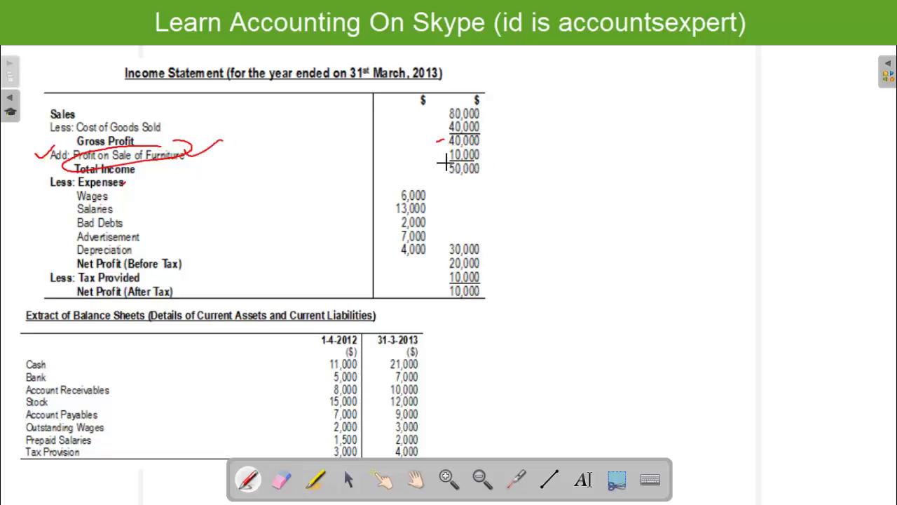
left_click_drag(437, 170, 447, 166)
left_click(281, 479)
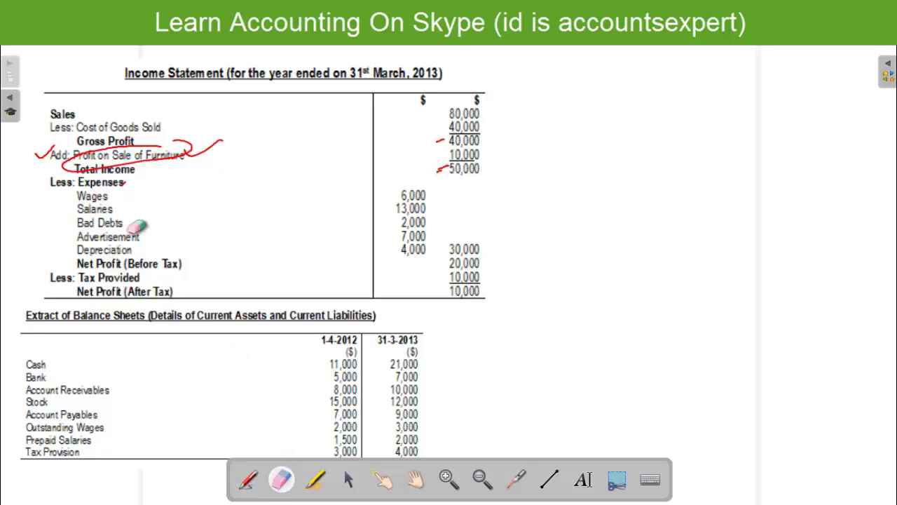
mouse_move(137, 227)
left_mouse_down()
mouse_move(42, 172)
mouse_move(315, 107)
mouse_move(430, 175)
left_mouse_up()
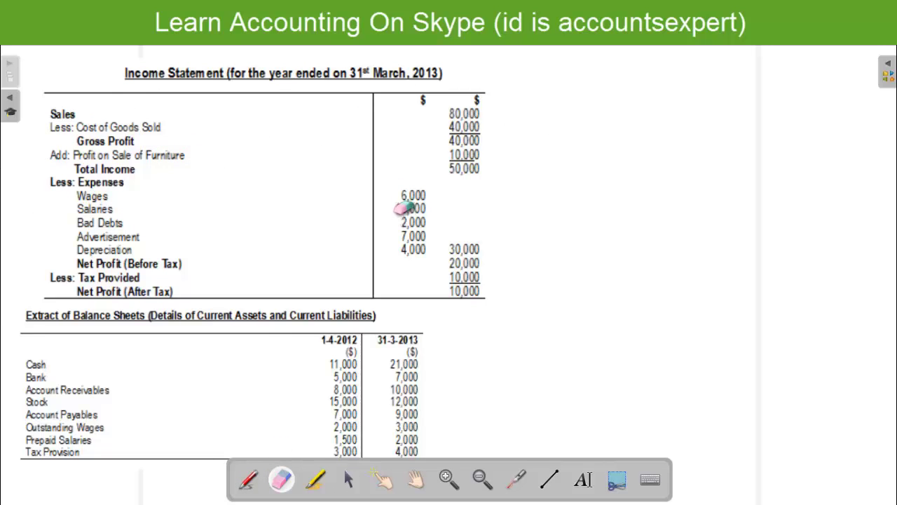
Step: Tick the "Add: Profit on Sale of Furniture" line in red and add a red mark beside its amount
left_click(249, 479)
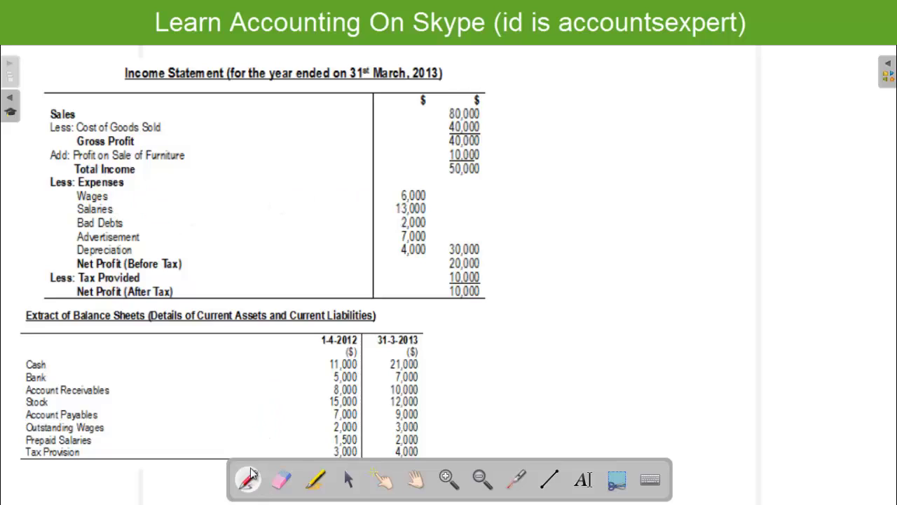
left_click_drag(40, 150, 68, 147)
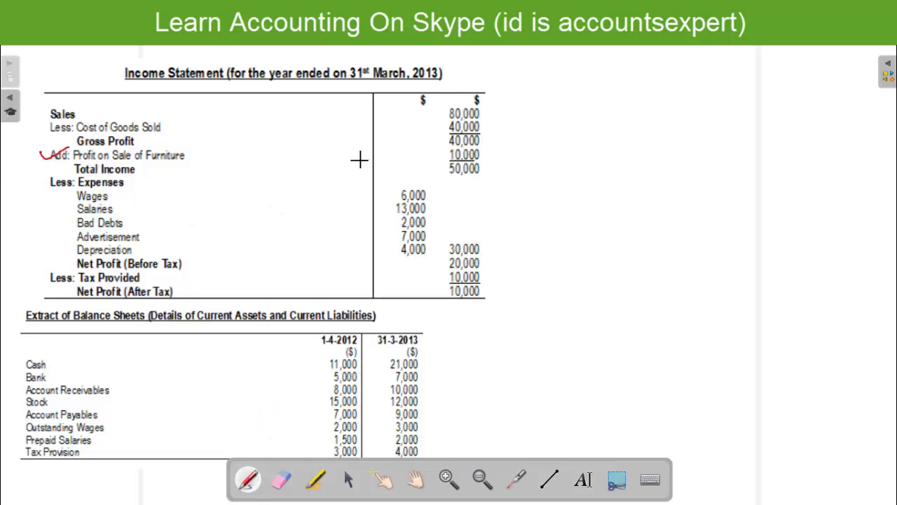
left_click(488, 167)
left_click_drag(488, 168, 509, 156)
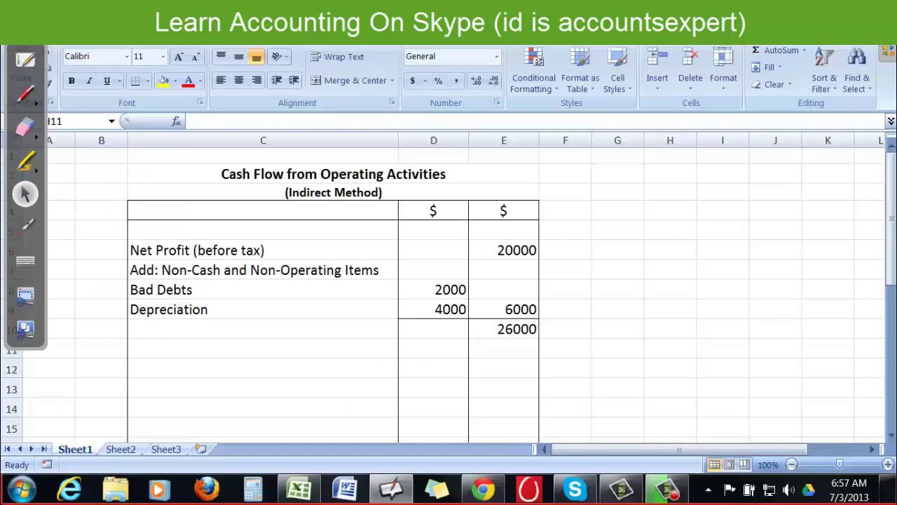
Step: Switch back to Excel and enter "Less: Profit on sale of Furniture" in C11 with 10000 in E11
left_click(176, 344)
type("L")
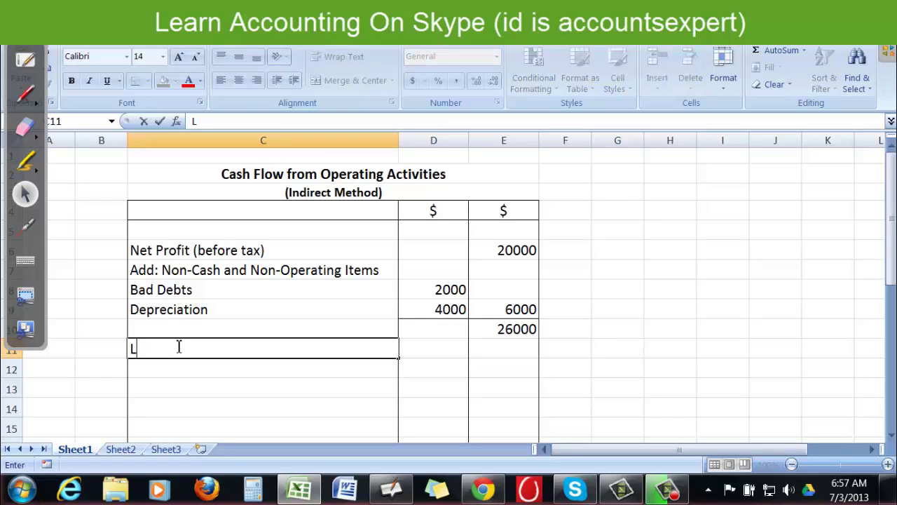
type("ess: Profit on sale of Furniture")
key("Tab")
key("Tab")
type("10000")
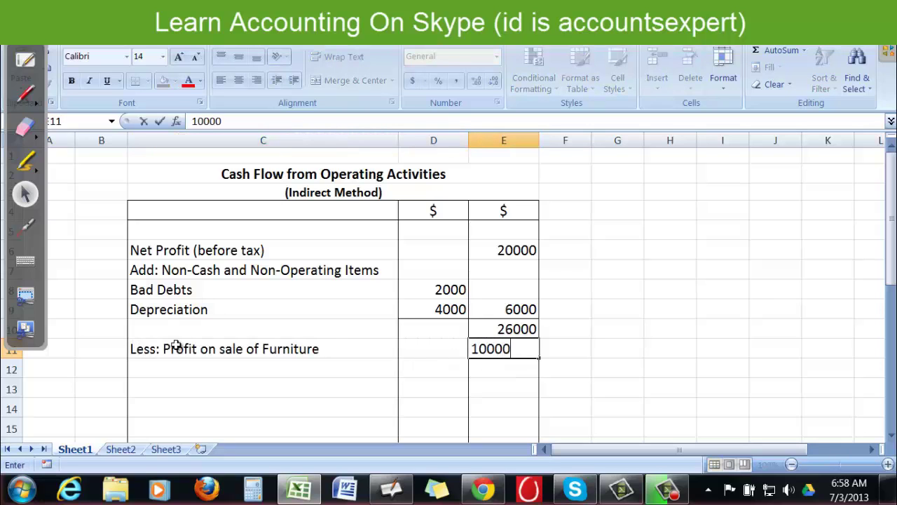
key("Return")
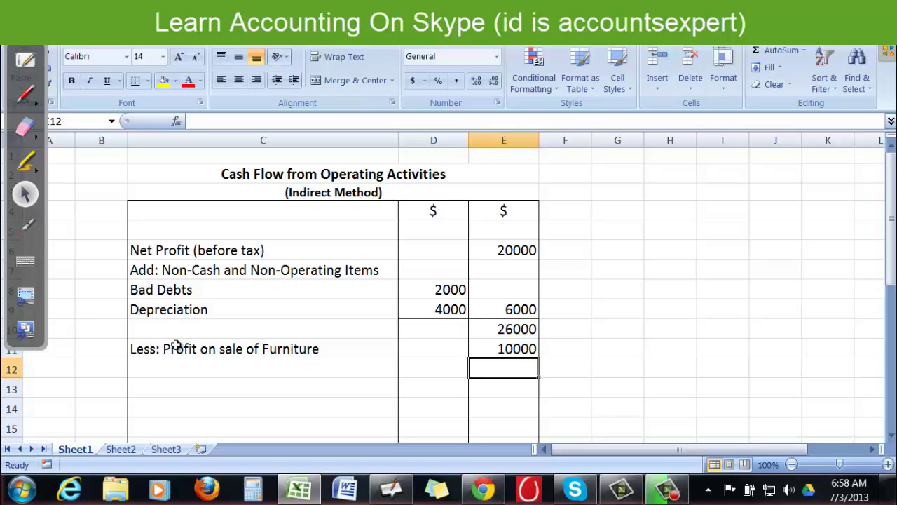
Step: Enter the formula =E10-E11 in E12 to subtract the profit on sale of furniture
type("=")
key("Up")
key("Up")
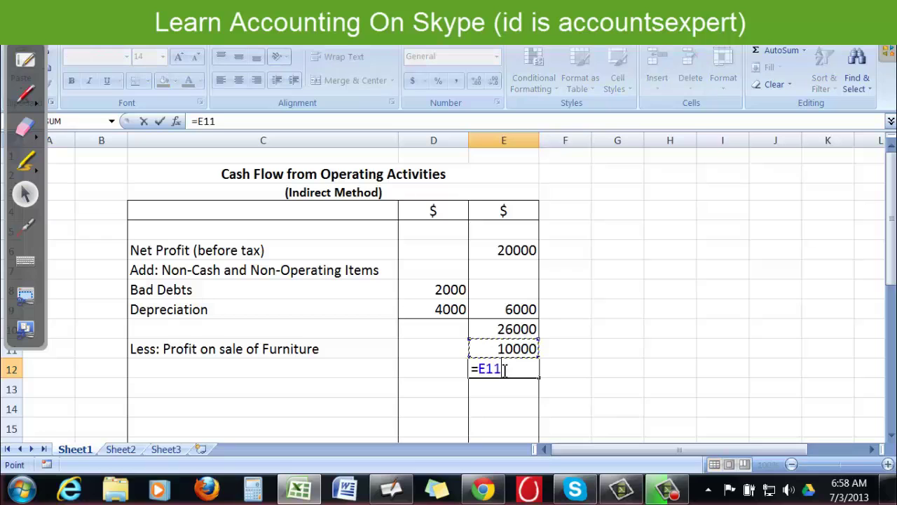
type("-")
key("Up")
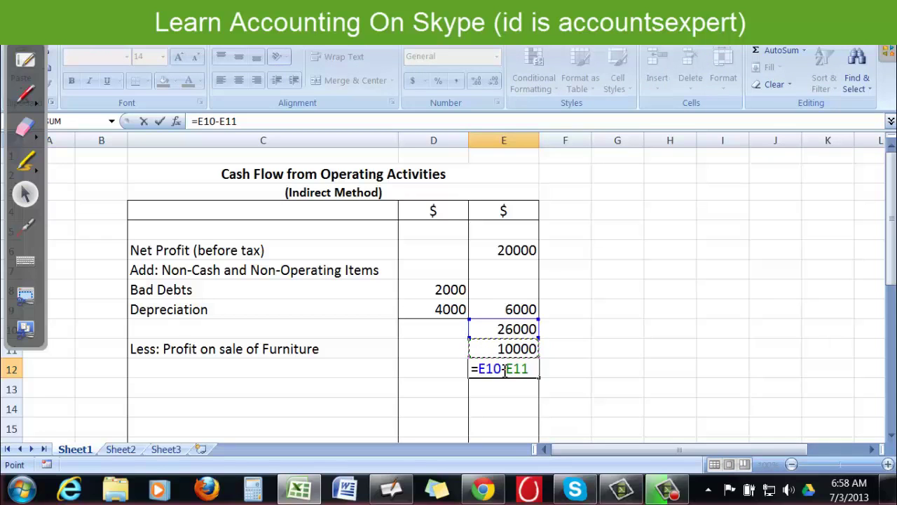
key("Return")
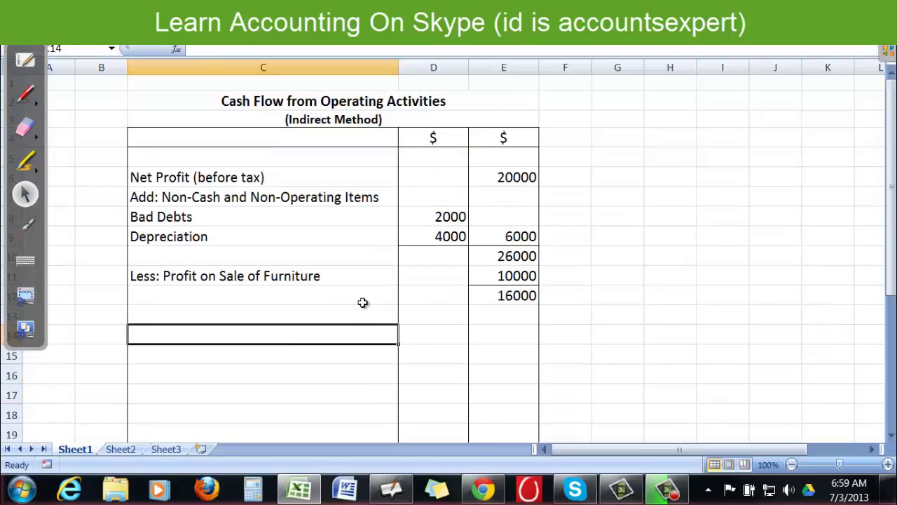
Step: Enter "Operating Profit (before working Cap. Changes)" in C12 and widen column C to fit the label
left_click(363, 298)
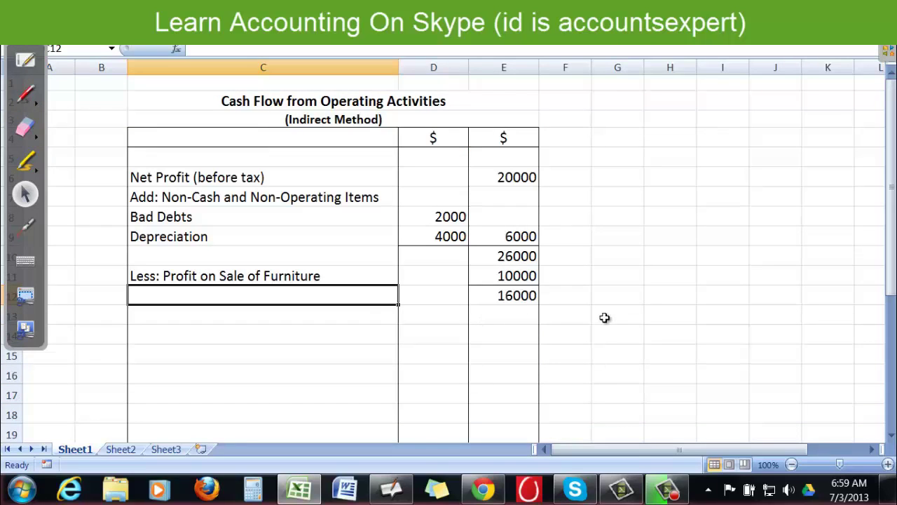
type("Op")
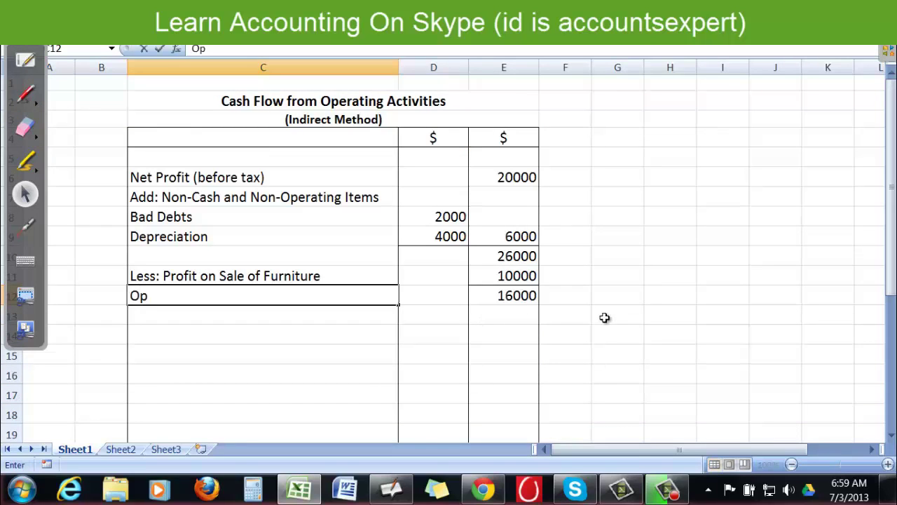
type("erating Profit")
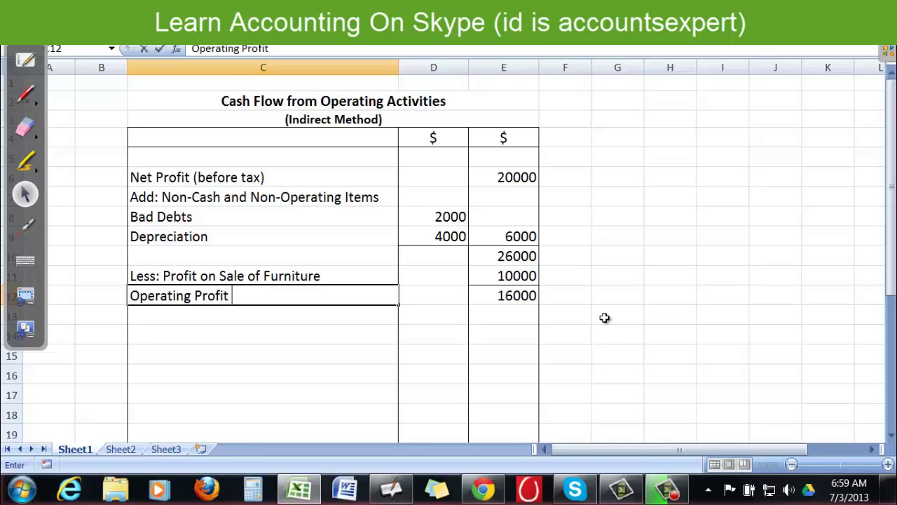
type(" (before")
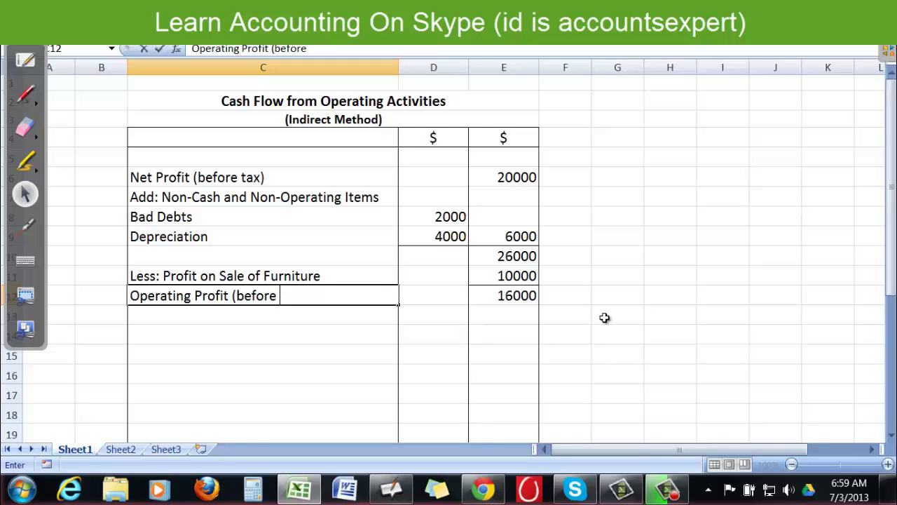
type(" working")
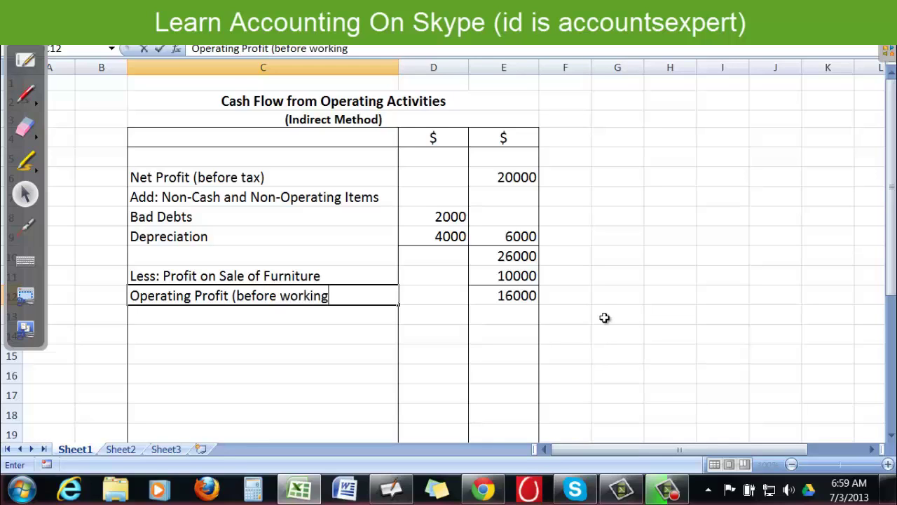
type(" Cap. Changes")
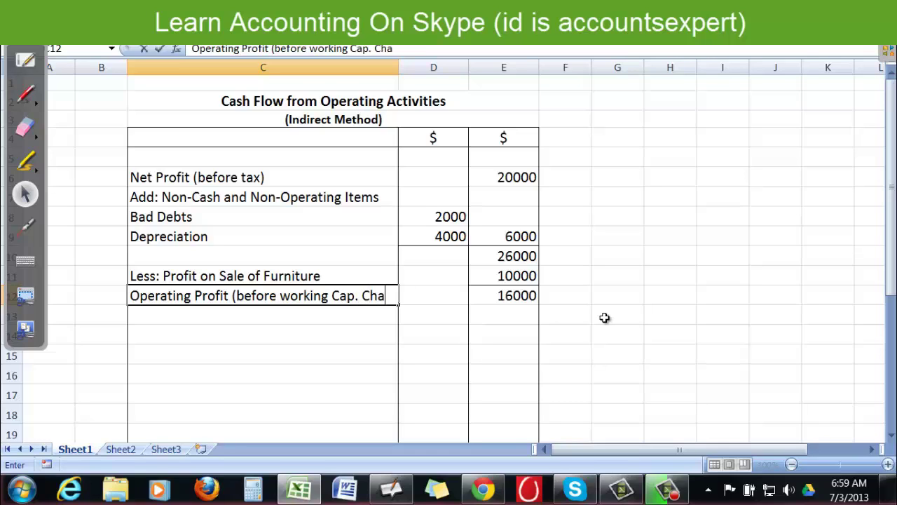
left_click(417, 299)
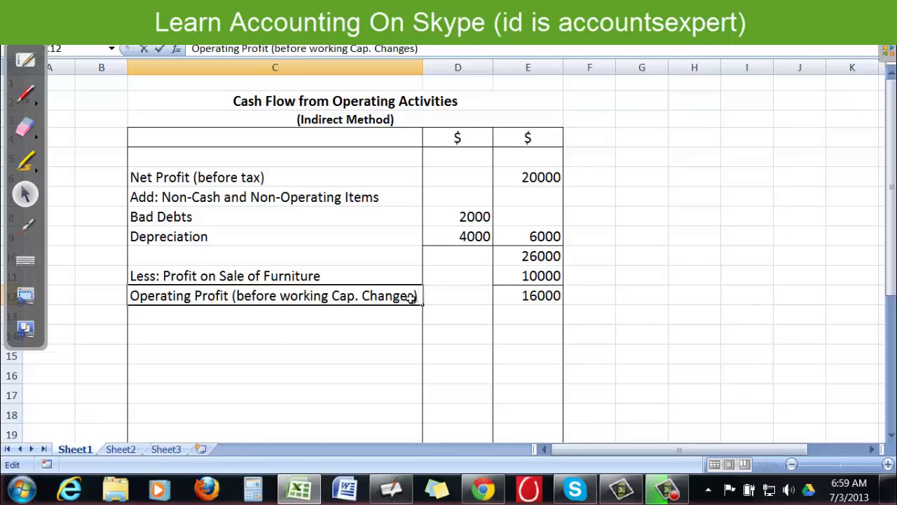
left_click(271, 328)
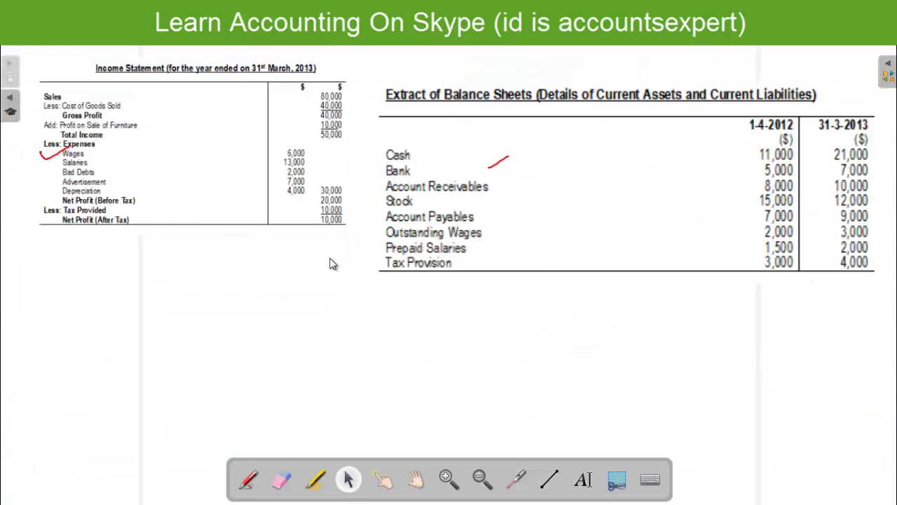
Step: On the whiteboard, bracket Cash and Bank in red and mark the Account Receivables amounts 8,000 and 10,000
left_click(249, 479)
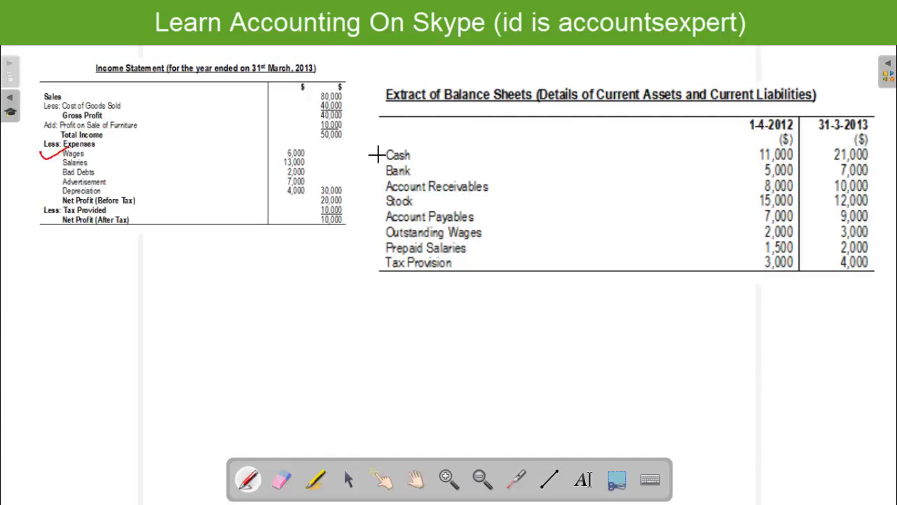
mouse_move(363, 159)
left_mouse_down()
mouse_move(381, 150)
mouse_move(379, 173)
left_mouse_up()
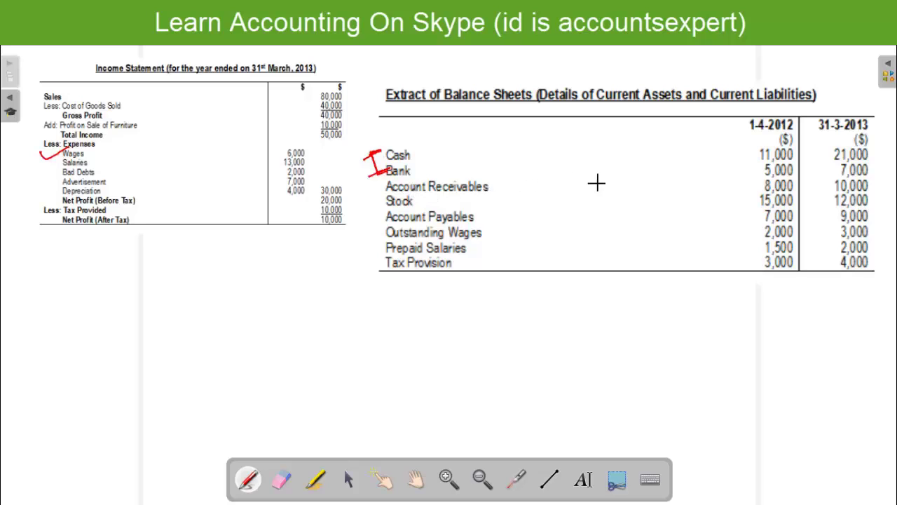
left_click_drag(762, 185, 746, 188)
Step: Write 8000 and 10000 in red below the balance sheet extract and draw a curved arrow from 8000 to 10000
left_click_drag(440, 336, 484, 334)
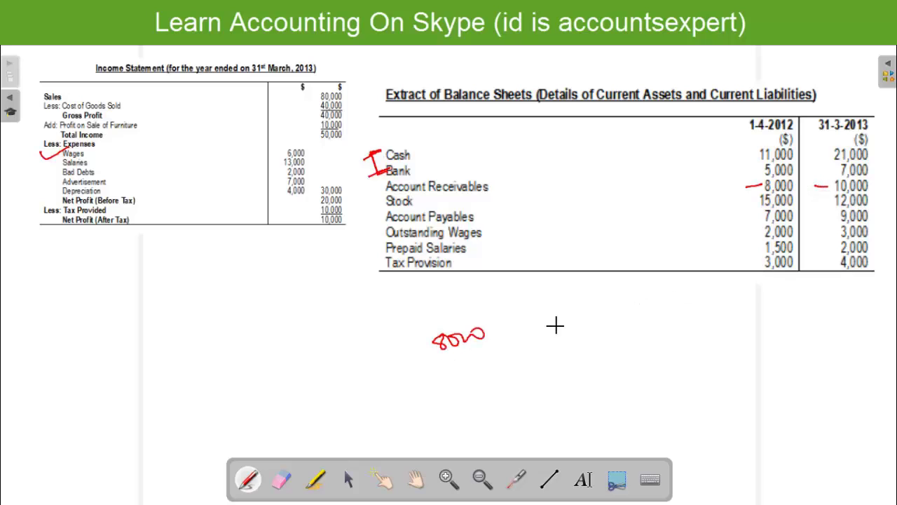
left_click_drag(543, 314, 545, 330)
left_click_drag(560, 318, 605, 304)
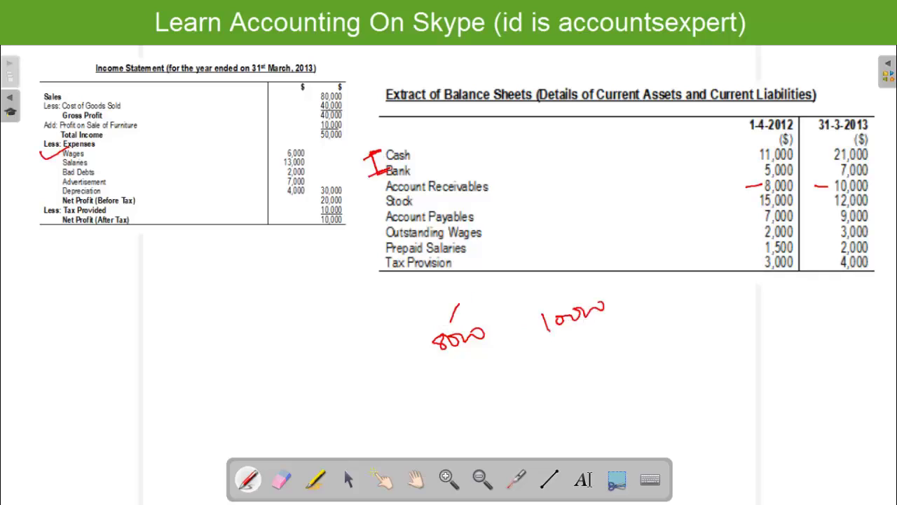
mouse_move(460, 303)
left_mouse_down()
mouse_move(533, 282)
mouse_move(558, 296)
left_mouse_up()
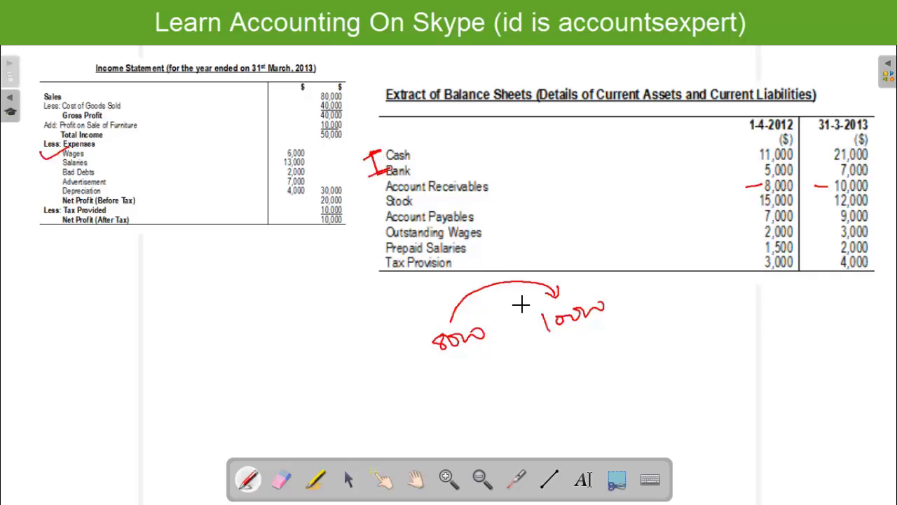
Step: Write and circle +2000 in red beside the 10000, and add ticks to Account Receivables and the circled amount
mouse_move(642, 350)
left_mouse_down()
mouse_move(661, 345)
mouse_move(654, 357)
left_mouse_up()
left_click_drag(667, 332, 729, 324)
left_click_drag(729, 298, 701, 295)
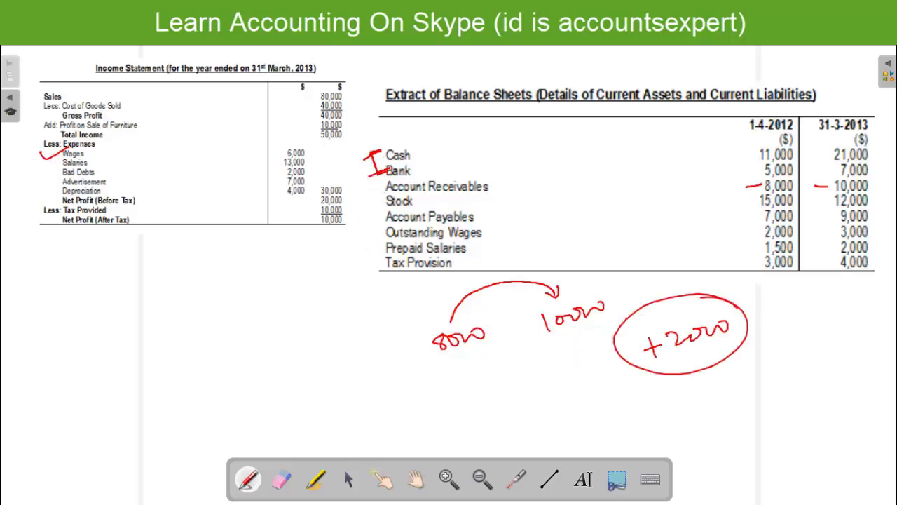
left_click_drag(377, 190, 413, 173)
left_click_drag(769, 304, 743, 326)
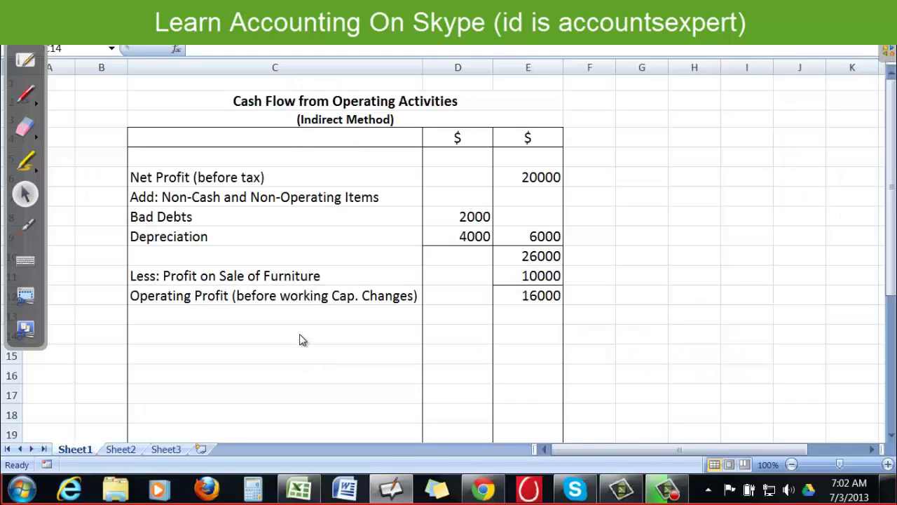
Step: In Excel, enter "Increase in Account receivables" in C14 with -2000 in E14
left_click(299, 334)
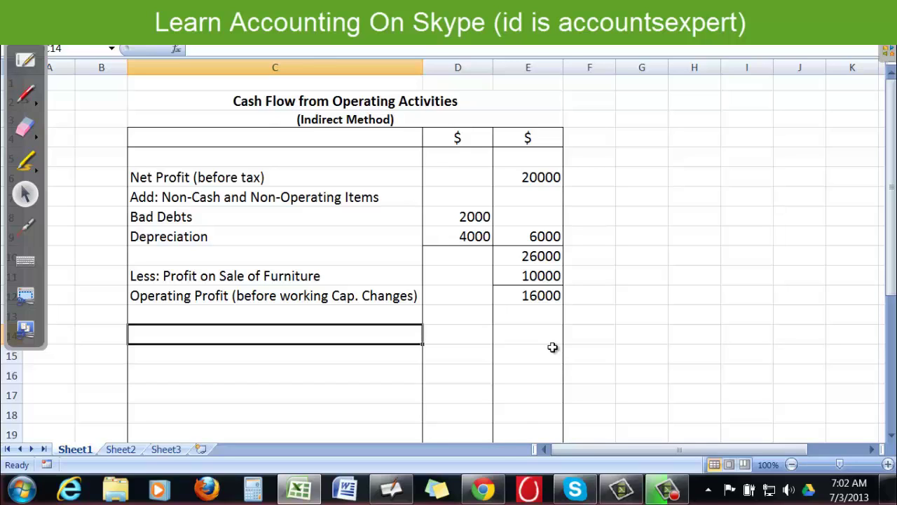
type("In")
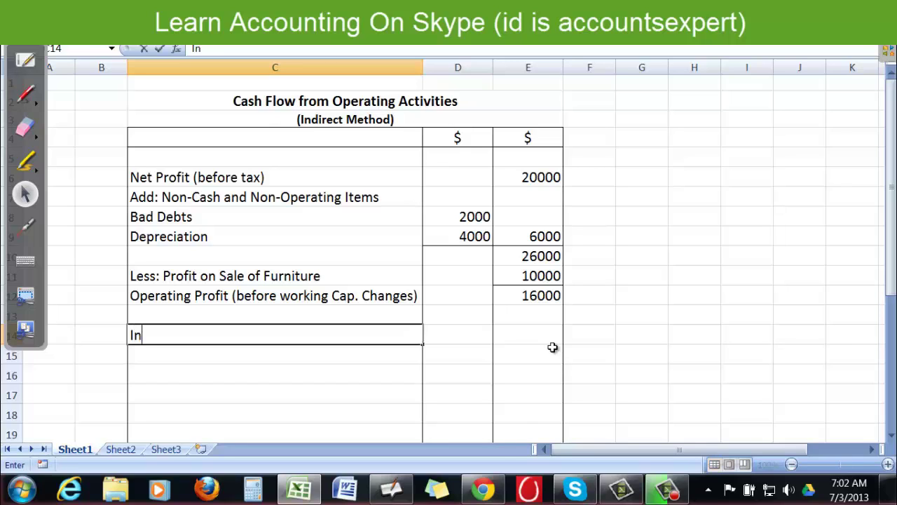
type("crease")
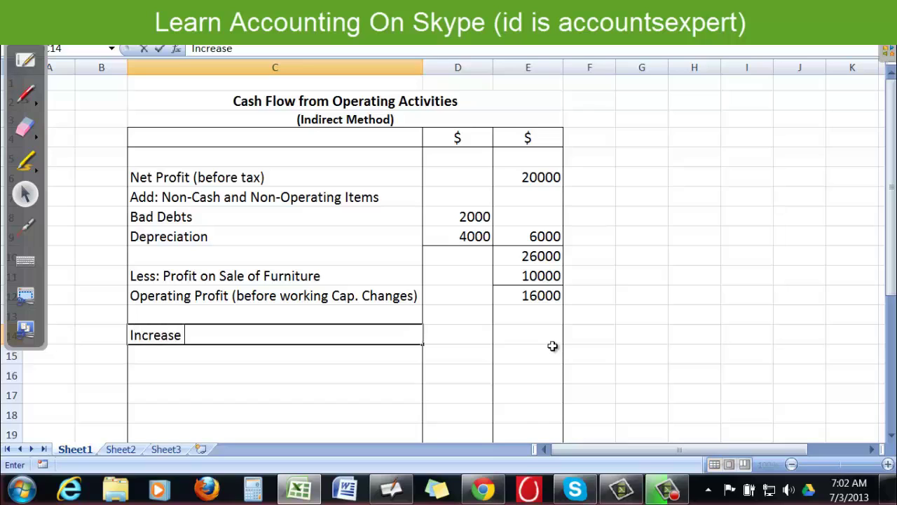
type(" in Ac")
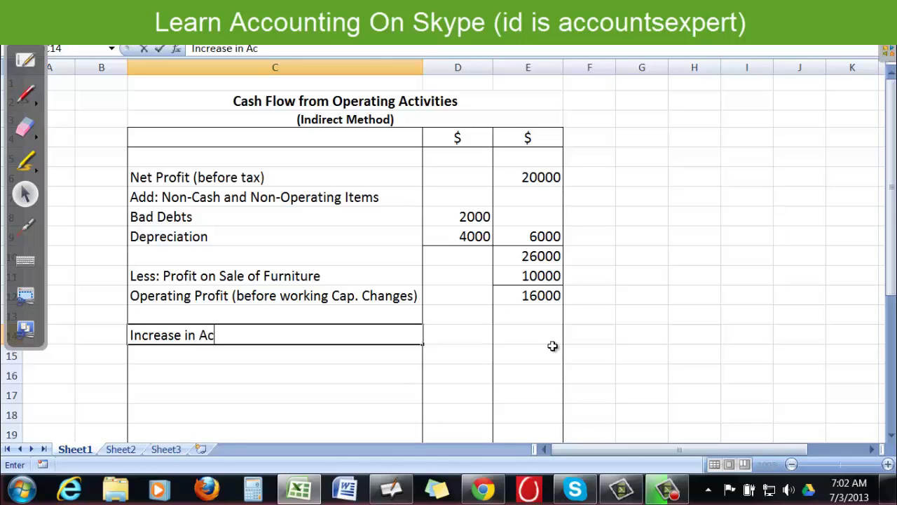
type("count")
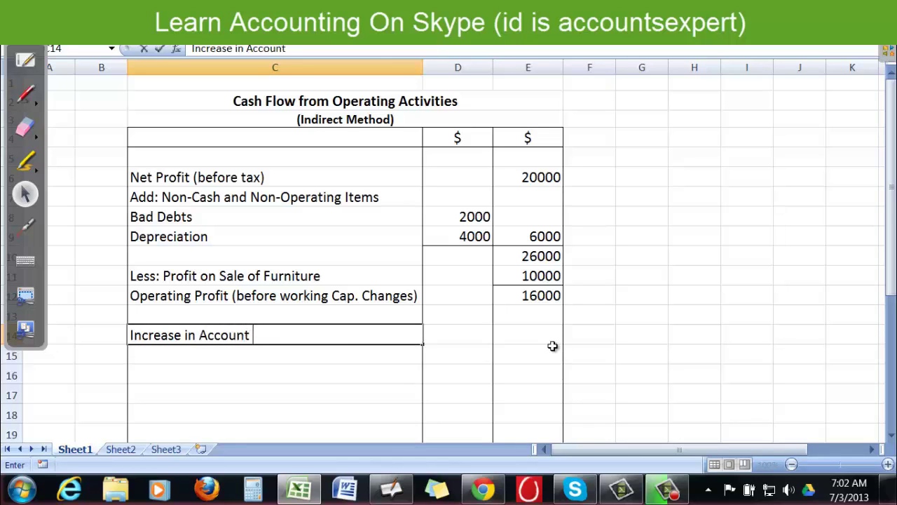
type(" receiva")
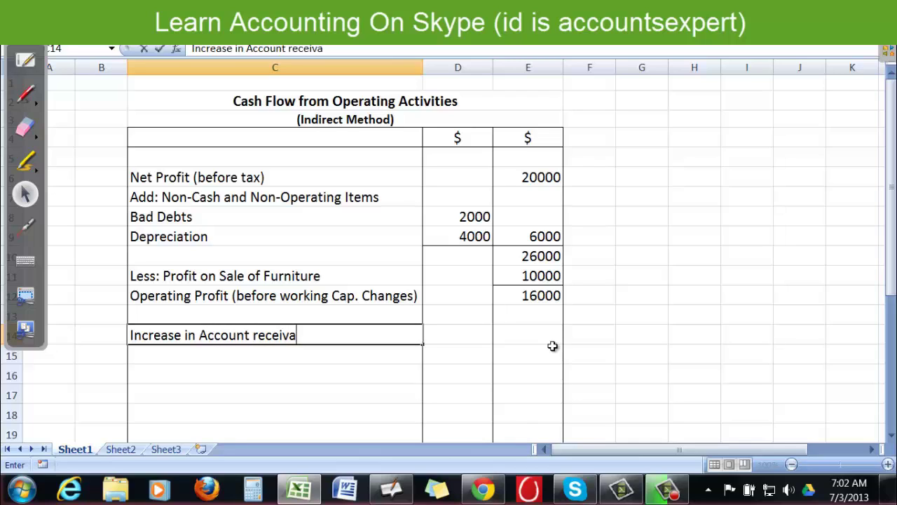
type("bles")
key("Tab")
key("Tab")
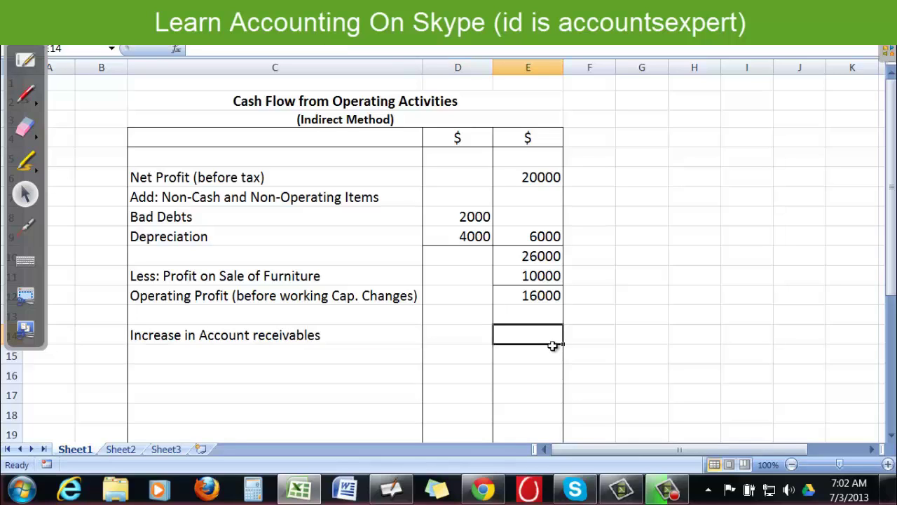
type("-2000")
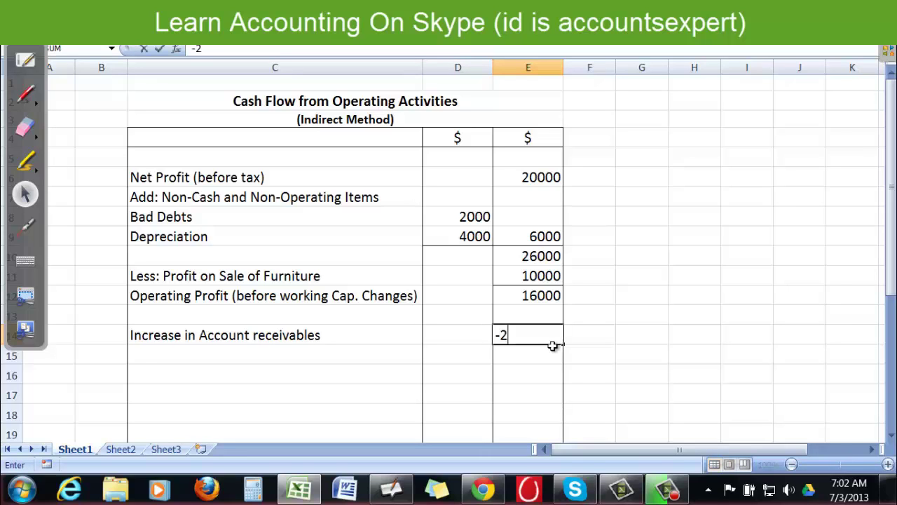
Step: Capitalize the second noun in C14 so the label reads "Increase in Account Receivables"
double_click(259, 335)
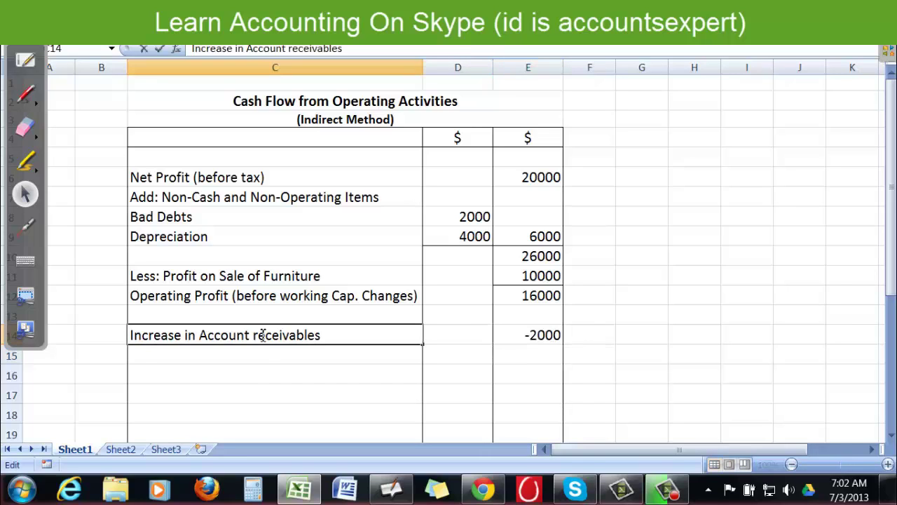
key("Delete")
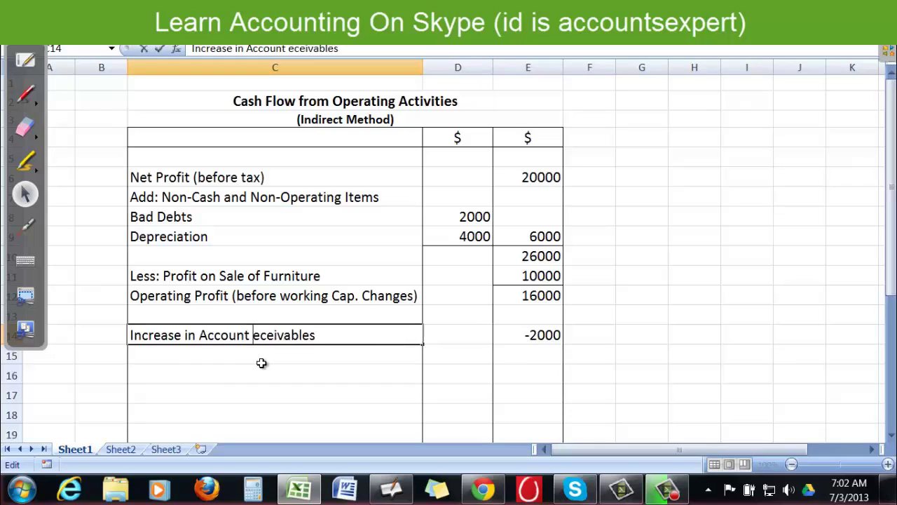
type("R")
key("Return")
left_click(522, 336)
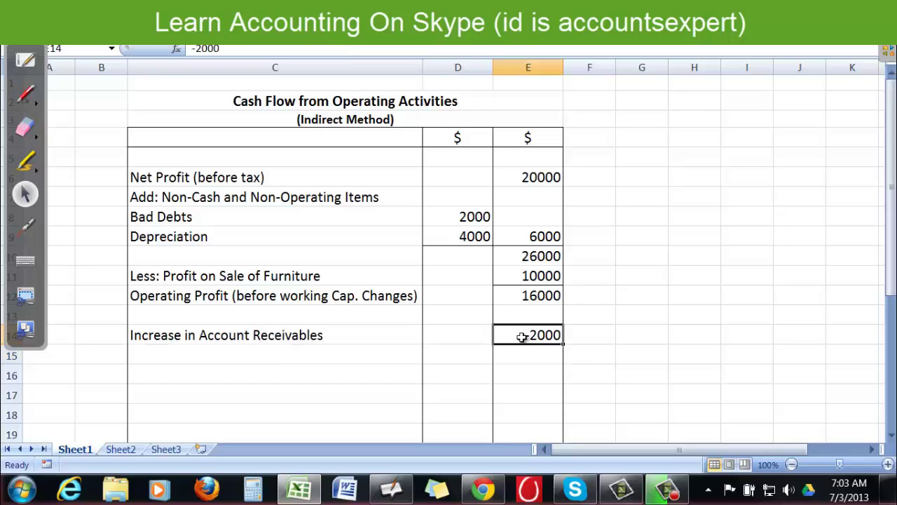
left_click(489, 372)
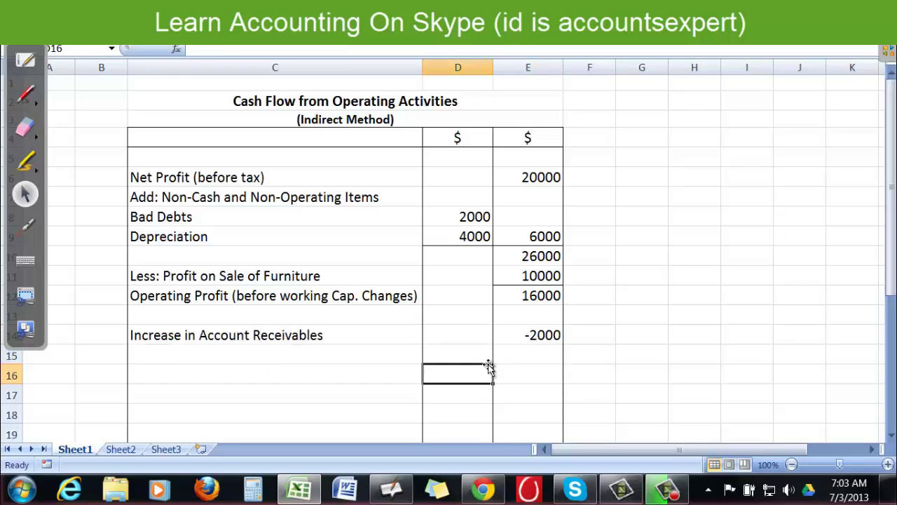
Step: Switch to the whiteboard and erase the red marks and handwritten figures on and below the balance sheet extract
left_click(24, 70)
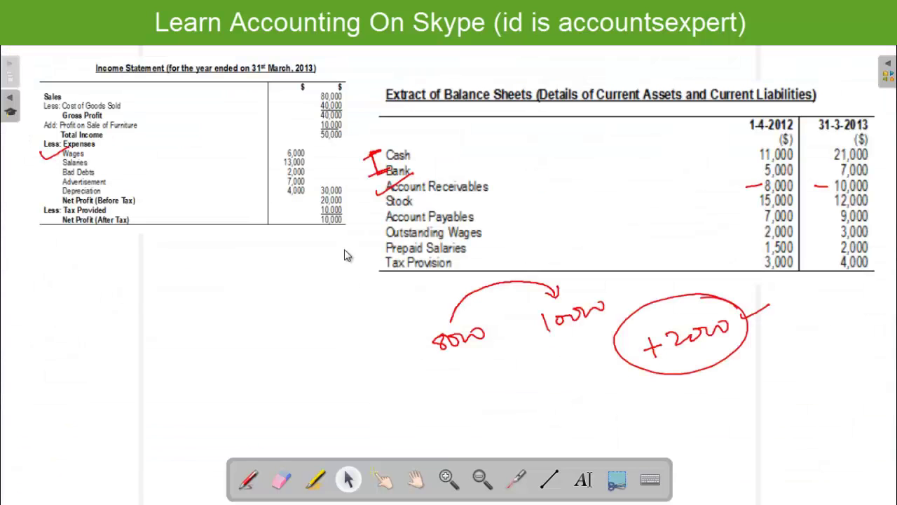
left_click(281, 480)
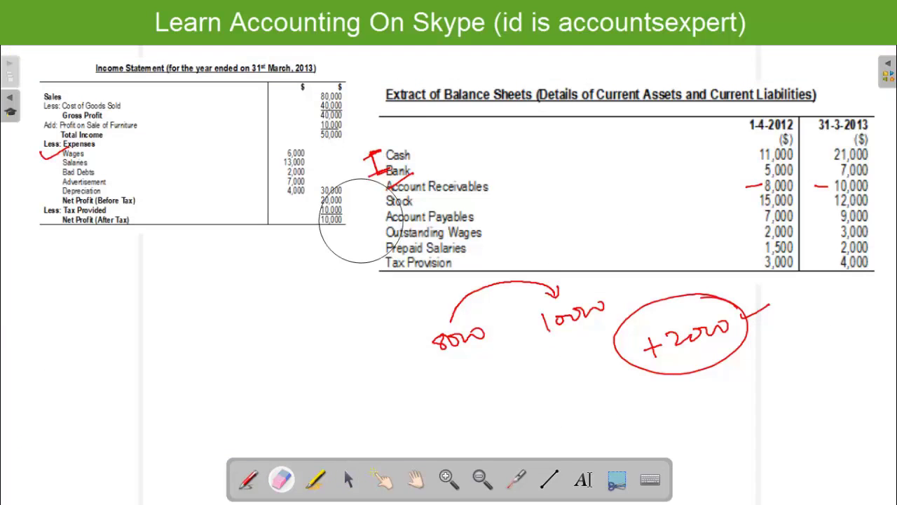
mouse_move(362, 220)
left_mouse_down()
mouse_move(426, 277)
mouse_move(663, 272)
mouse_move(706, 301)
mouse_move(652, 300)
mouse_move(887, 145)
left_mouse_up()
Step: Mark the Stock line and its amounts 15,000 and 12,000 with short red dashes
left_click(249, 479)
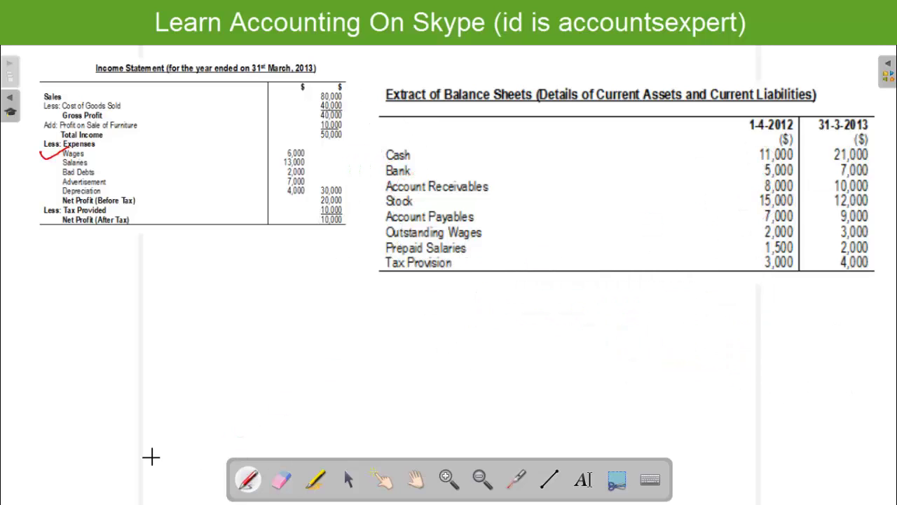
left_click_drag(373, 205, 386, 201)
left_click_drag(757, 201, 741, 201)
left_click_drag(833, 200, 820, 202)
Step: Handwrite "15000 – 12000" in red in the blank area below the statements
left_click_drag(268, 345, 258, 364)
left_click_drag(285, 345, 411, 330)
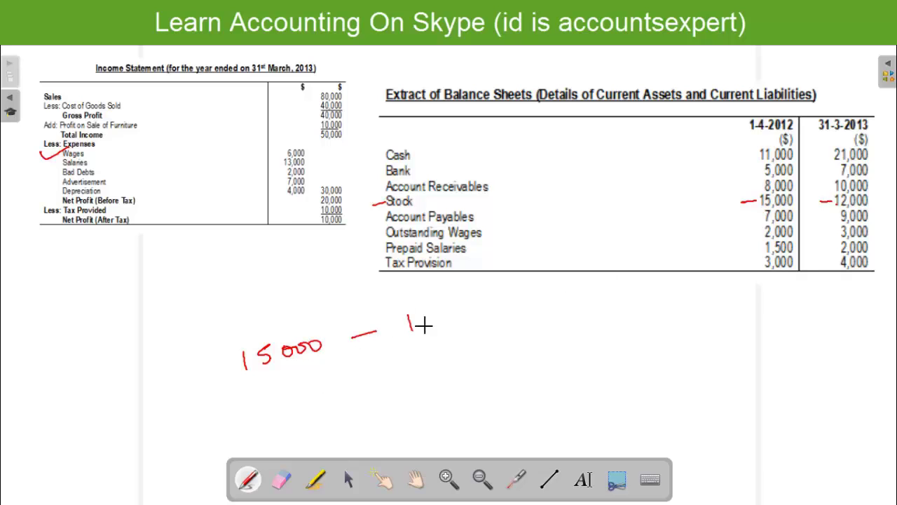
left_click_drag(465, 316, 487, 305)
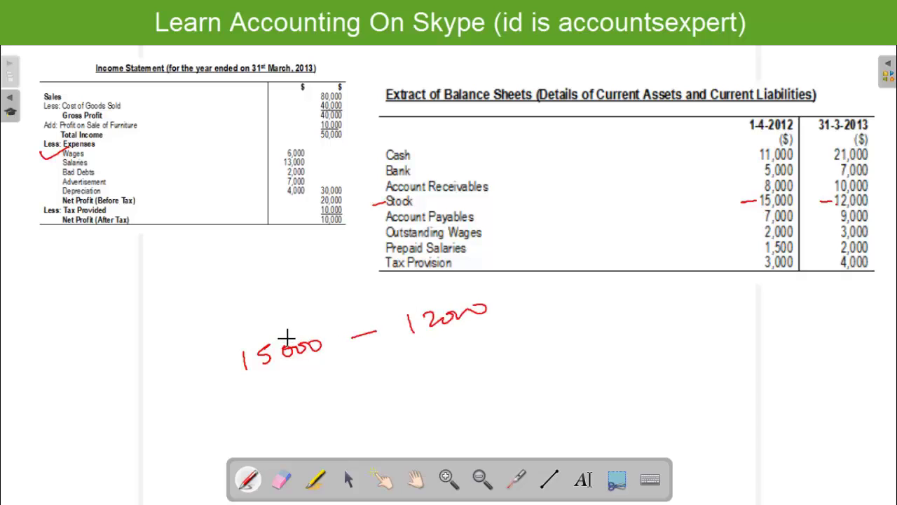
Step: Link the handwritten 15000 and 12000 with a red arc, tick the Stock line, and write a circled "– 3000" beside them
mouse_move(284, 332)
left_mouse_down()
mouse_move(315, 303)
mouse_move(415, 297)
left_mouse_up()
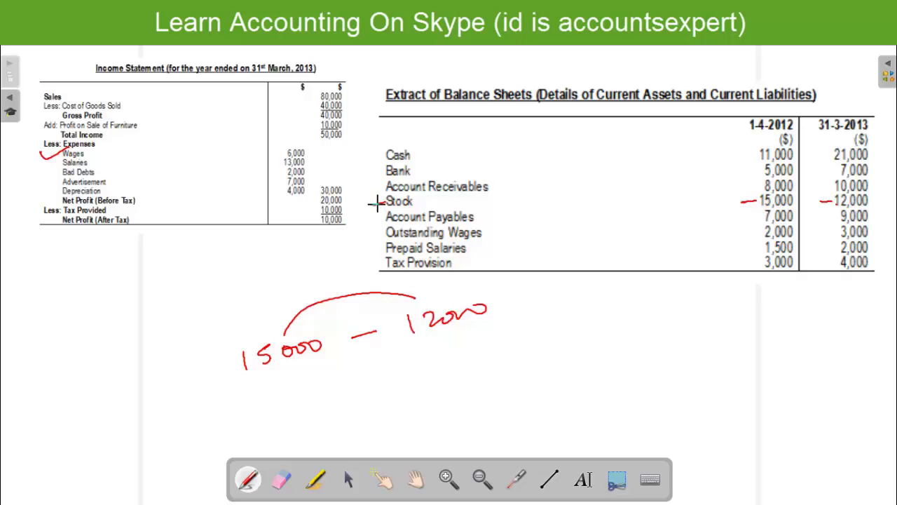
left_click_drag(374, 205, 407, 195)
left_click_drag(568, 337, 663, 309)
left_click_drag(608, 294, 685, 298)
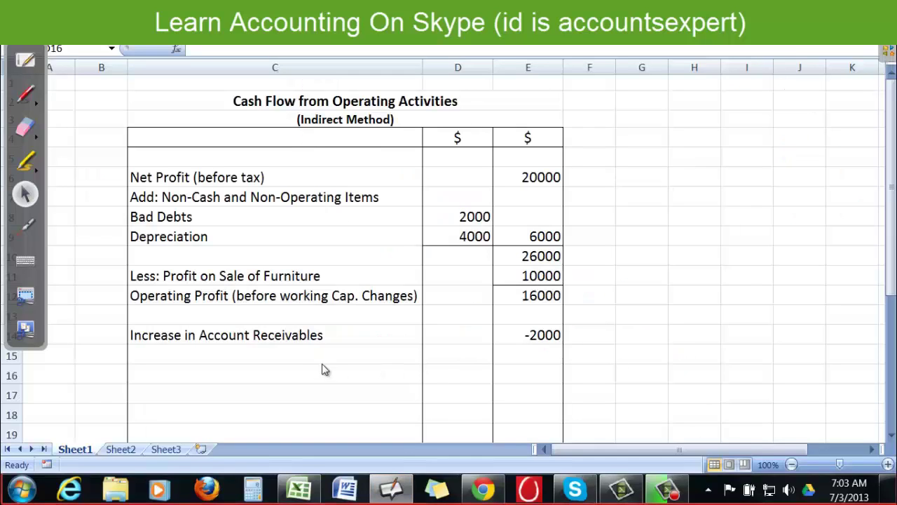
Step: Switch to the Excel sheet and add the row "Decrease in Stock" in C15 with 3000 in E15
left_click(309, 354)
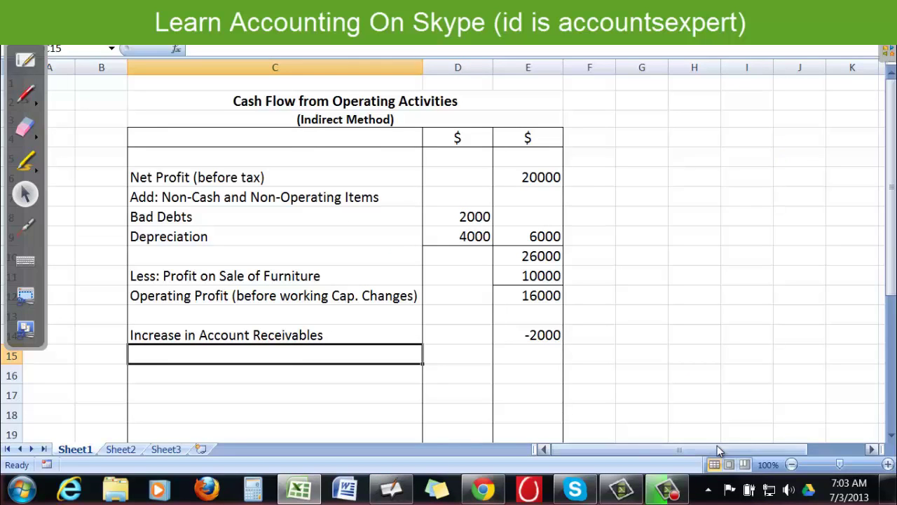
type("Decrease")
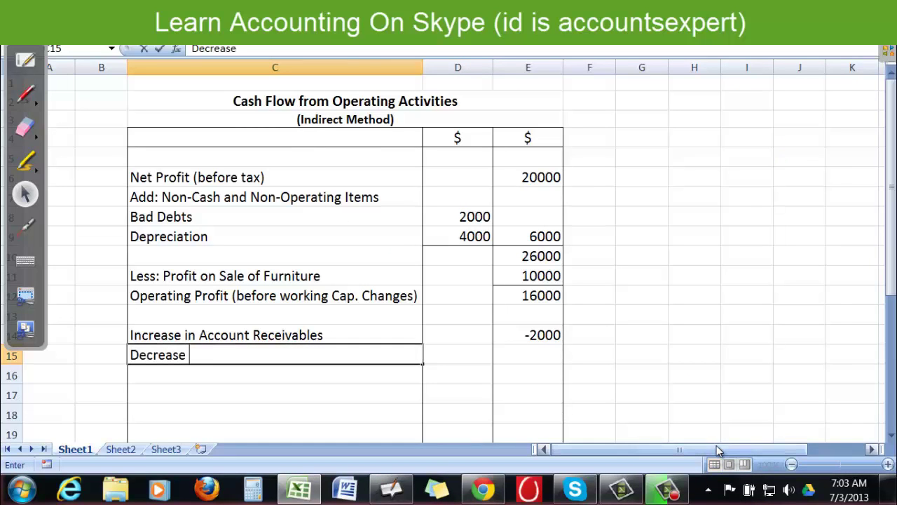
type(" in Stock")
key("Tab")
key("Tab")
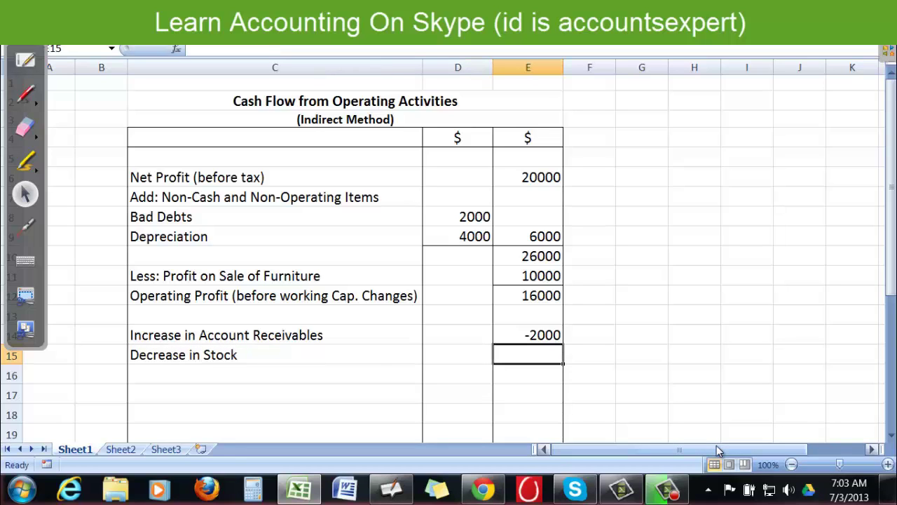
type("3000")
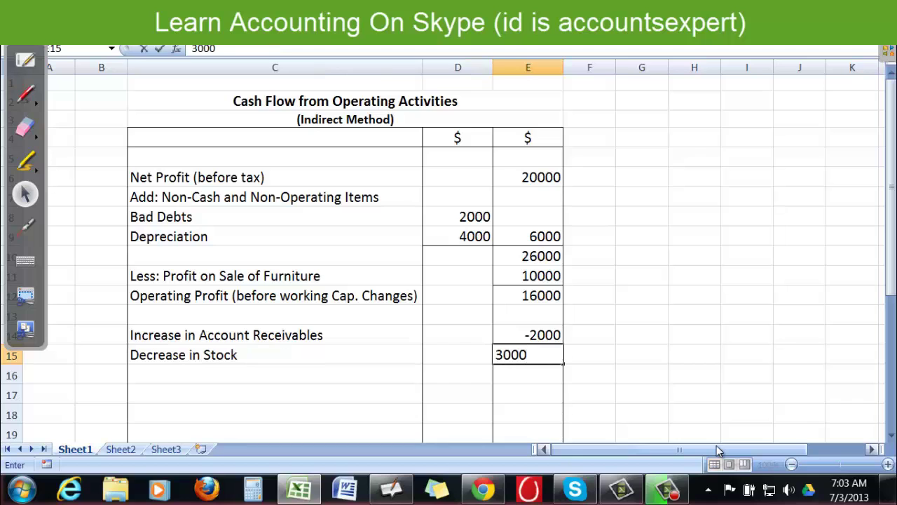
key("Return")
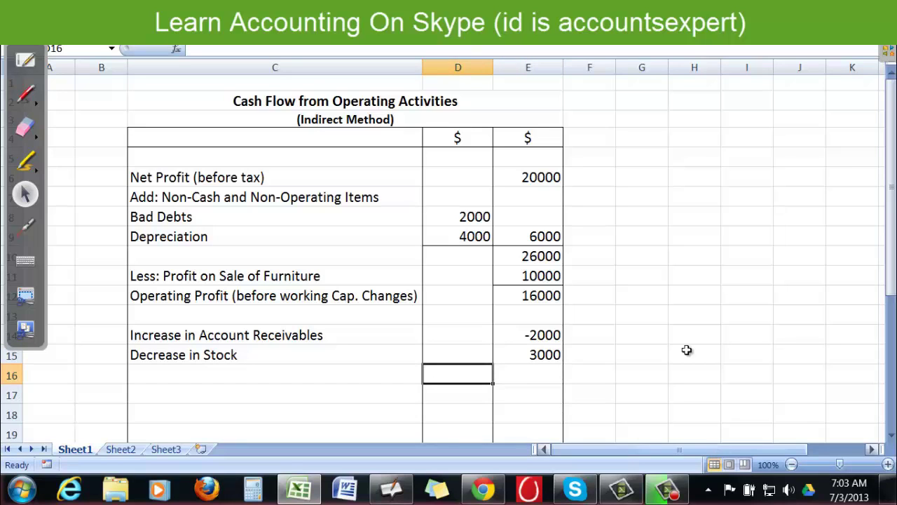
Step: Return to the whiteboard and erase the Stock marks and the handwritten calculation, keeping the tick beside Wages
scroll(678, 226, "down", 1)
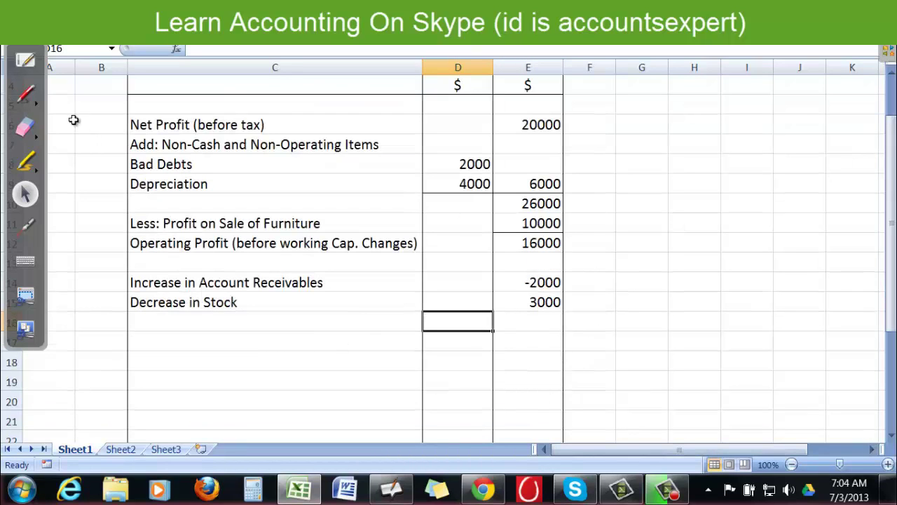
left_click(26, 64)
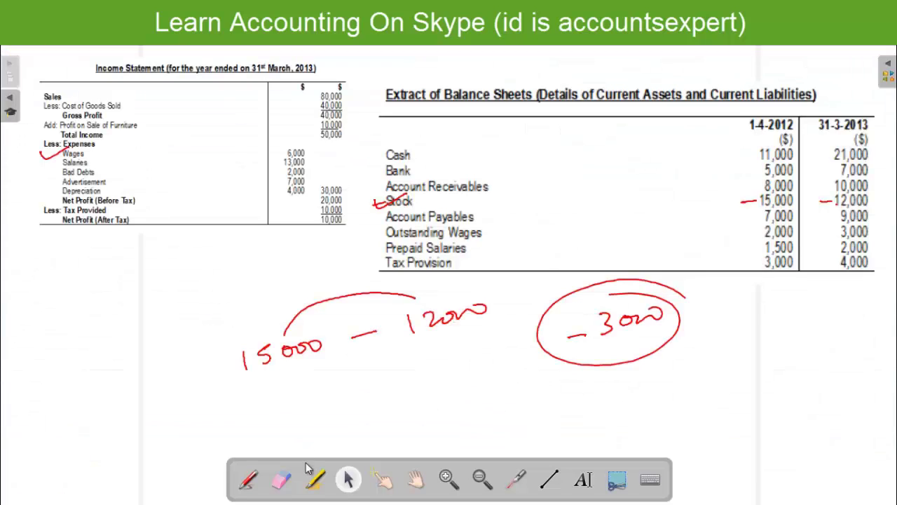
left_click(281, 480)
mouse_move(489, 256)
left_mouse_down()
mouse_move(396, 196)
mouse_move(827, 287)
mouse_move(584, 357)
mouse_move(830, 164)
left_mouse_up()
Step: Tick and underline the Account Payables line in red, then circle its amounts 7,000 and 9,000 and link them with an arrow
key("p")
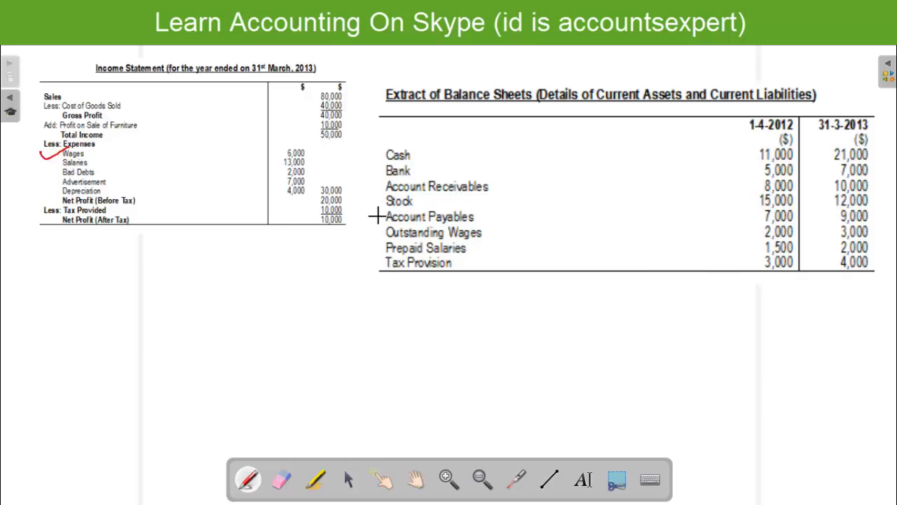
left_click_drag(373, 218, 391, 209)
left_click_drag(485, 220, 736, 210)
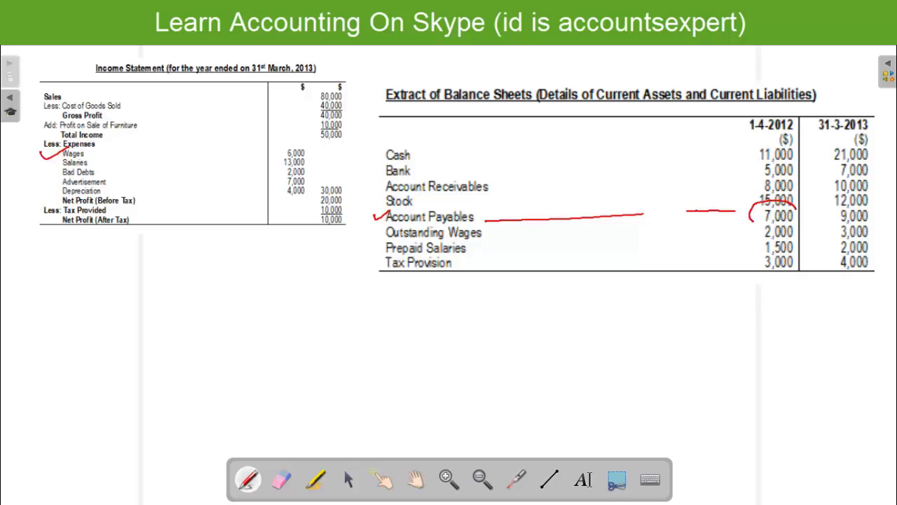
left_click_drag(803, 223, 797, 203)
left_click_drag(872, 206, 859, 226)
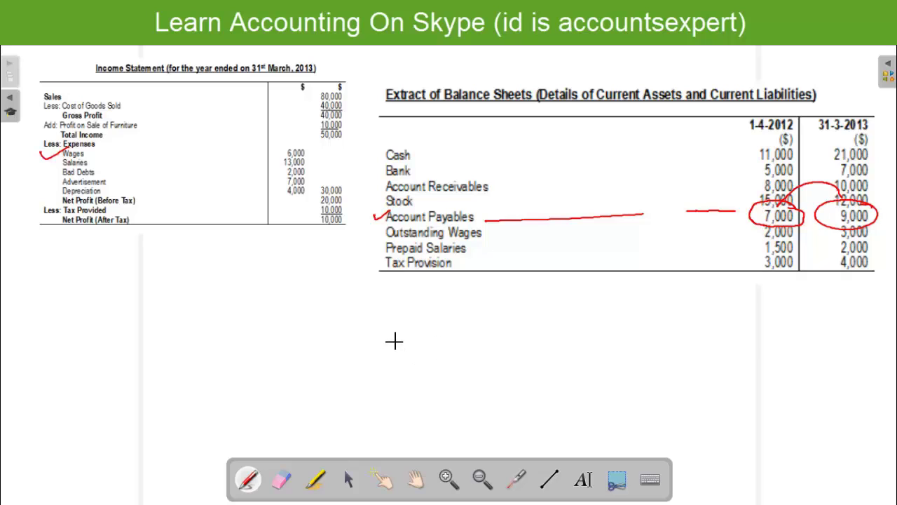
Step: Handwrite "+2000" in red below the balance sheet extract, circle it and put a tick beside it
mouse_move(387, 344)
left_mouse_down()
mouse_move(415, 336)
mouse_move(403, 347)
mouse_move(473, 319)
left_mouse_up()
mouse_move(485, 324)
left_mouse_down()
mouse_move(507, 293)
mouse_move(540, 308)
left_mouse_up()
left_click_drag(456, 289, 532, 300)
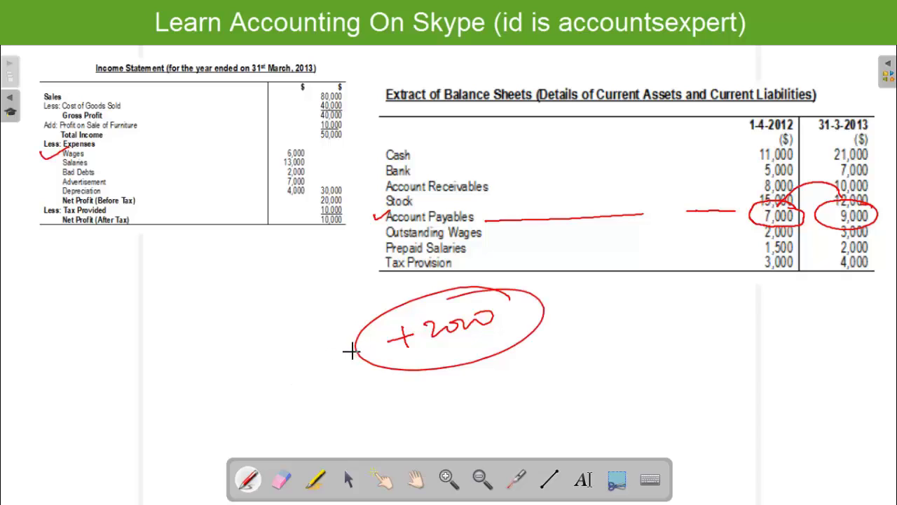
mouse_move(367, 322)
left_mouse_down()
mouse_move(321, 345)
mouse_move(371, 324)
left_mouse_up()
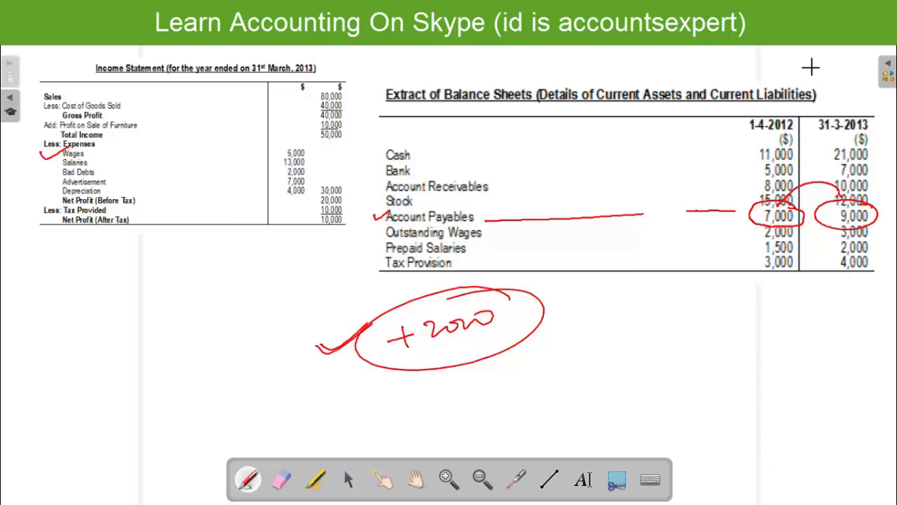
Step: Switch to the Excel sheet and enter the label "Increase in Account Payables" in C16
key("alt+Tab")
type("Inc")
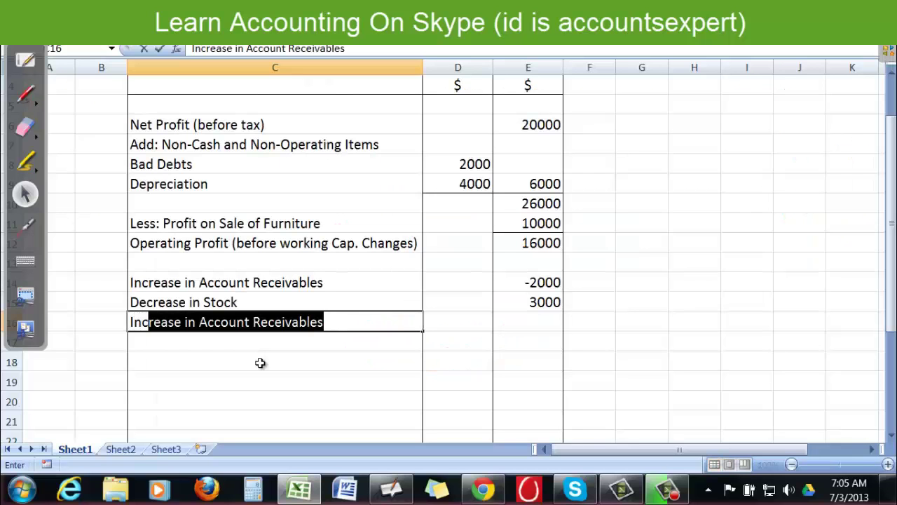
type("re")
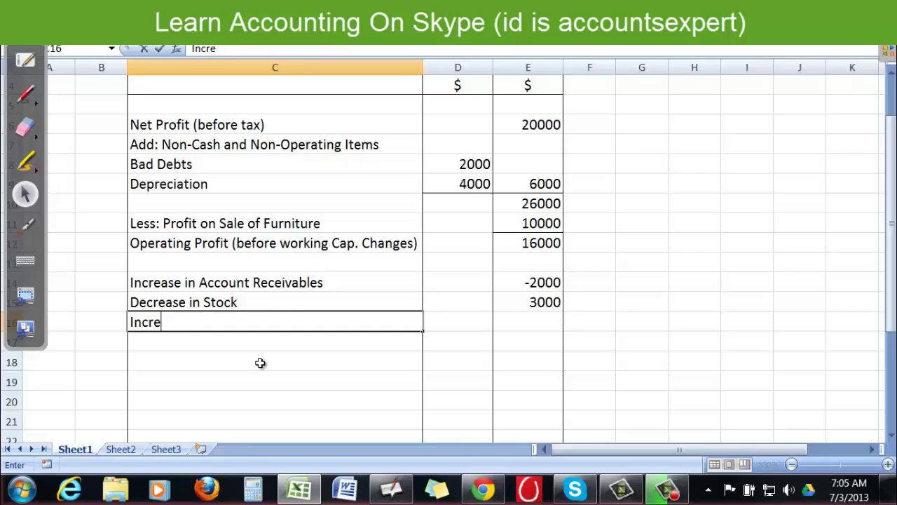
type("sase")
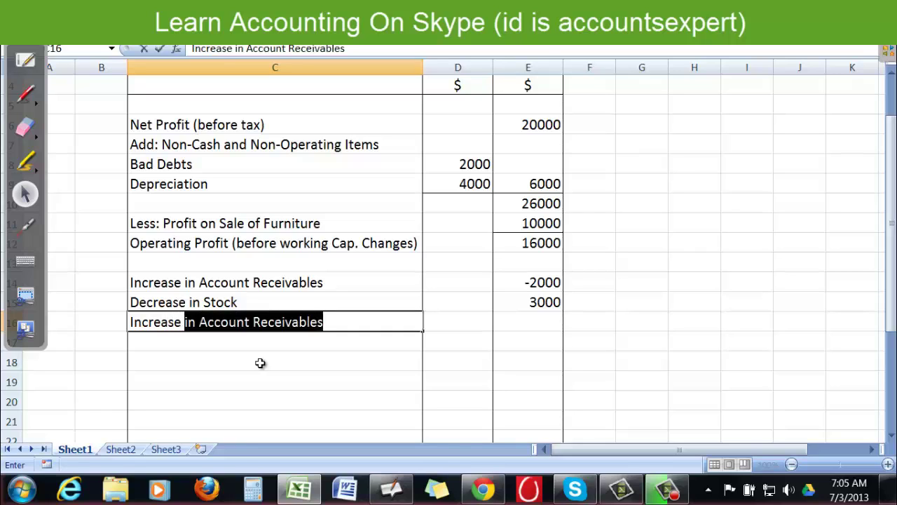
type(" in Acco")
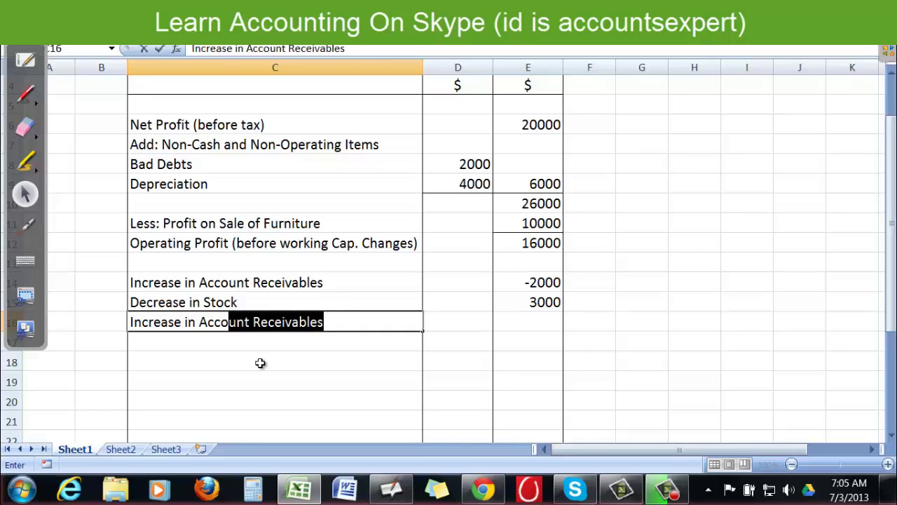
type("unt Payables")
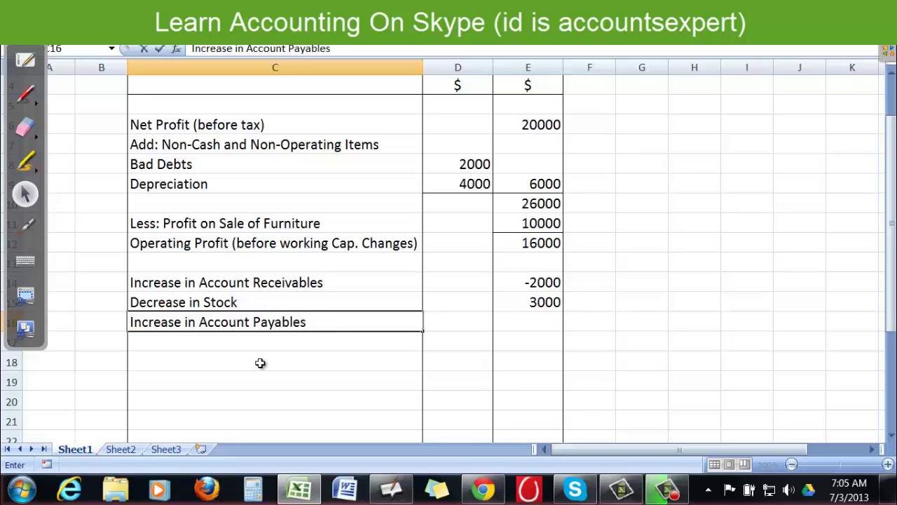
Step: Check the Account Payables change on the whiteboard and enter 2000 in E16 of the Excel sheet
left_click(538, 327)
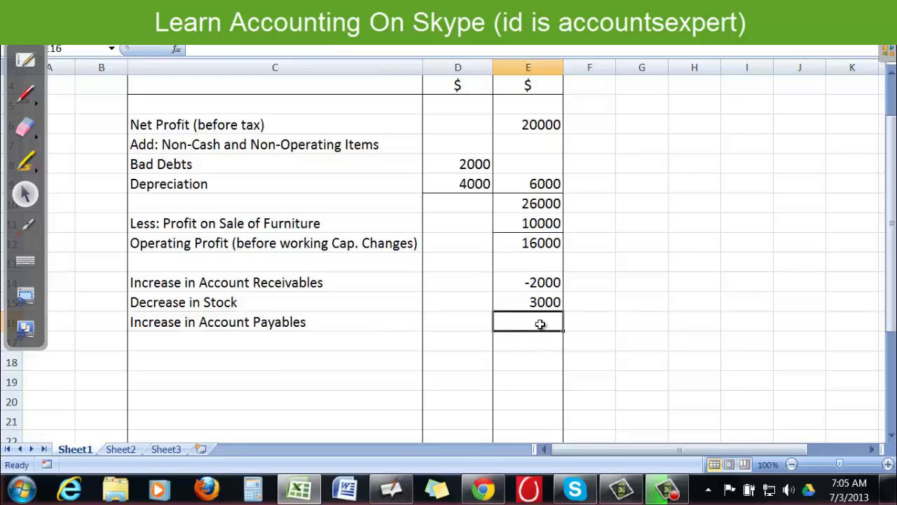
key("alt+Tab")
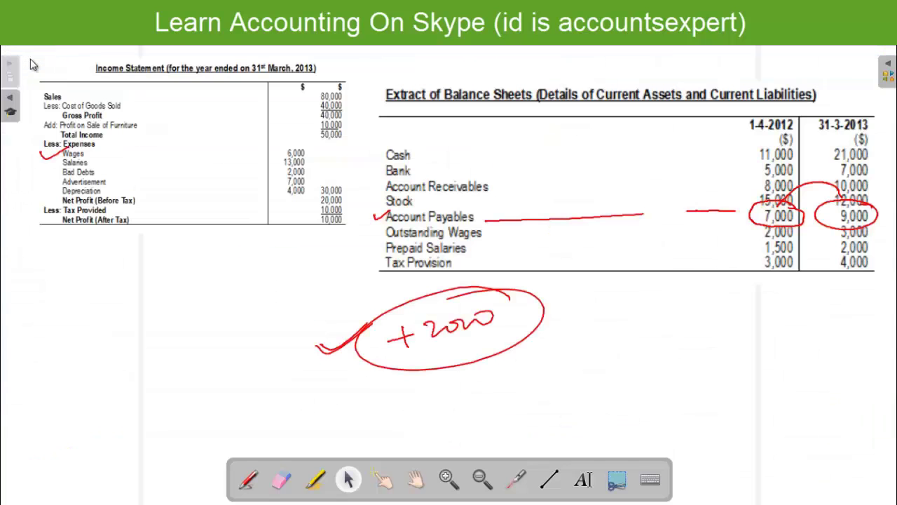
key("alt+Tab")
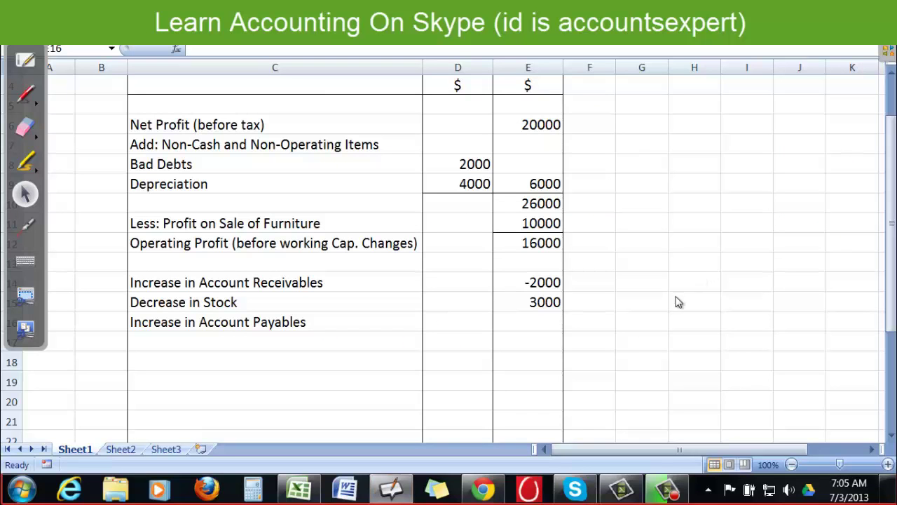
left_click(544, 319)
double_click(544, 319)
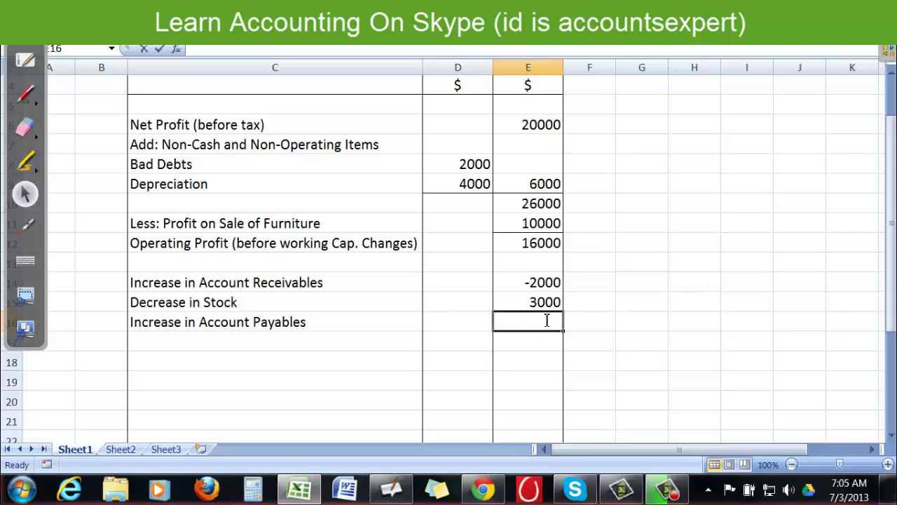
type("2000")
left_click(429, 343)
left_click(401, 347)
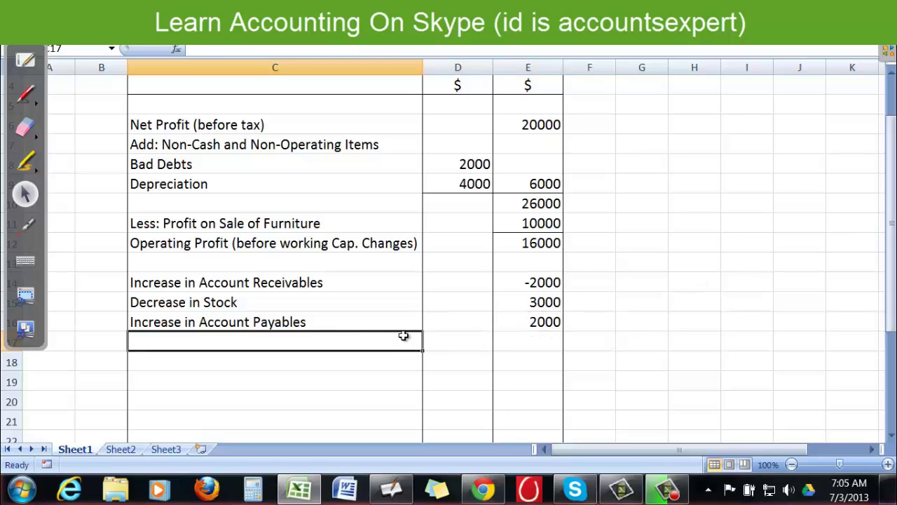
Step: Switch to the whiteboard and erase the Account Payables marks and the circled "+2000"
left_click(26, 70)
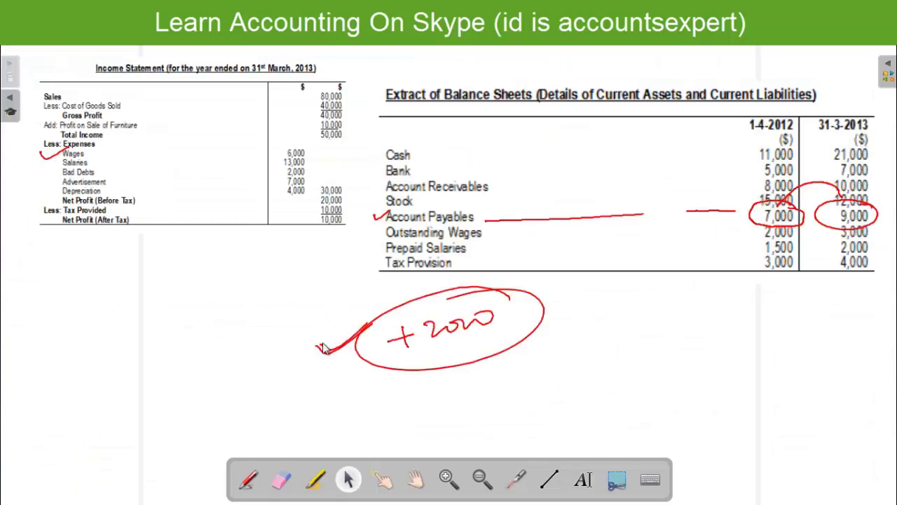
left_click(281, 479)
mouse_move(402, 276)
left_mouse_down()
mouse_move(564, 317)
mouse_move(458, 114)
mouse_move(511, 183)
mouse_move(884, 188)
left_mouse_up()
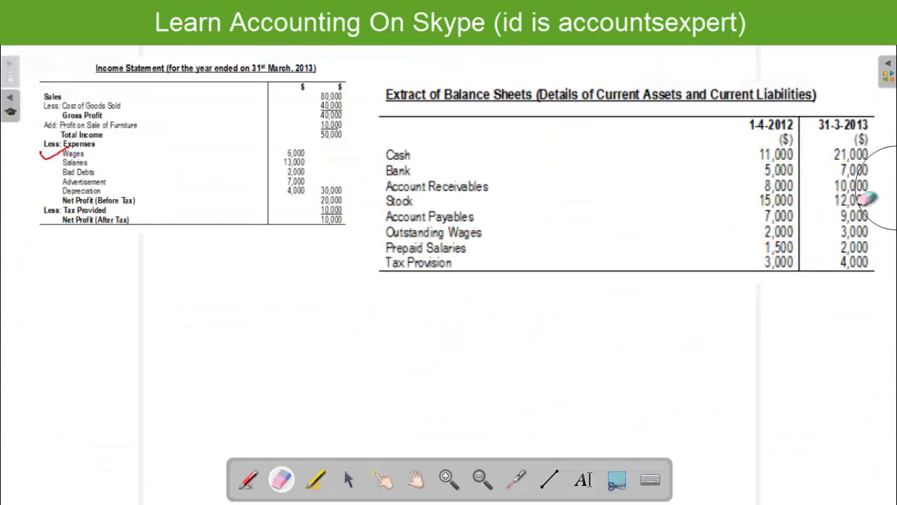
Step: Mark the Outstanding Wages line with a red dash, circle its amounts 2,000 and 3,000, and link them with an arc
left_click(249, 478)
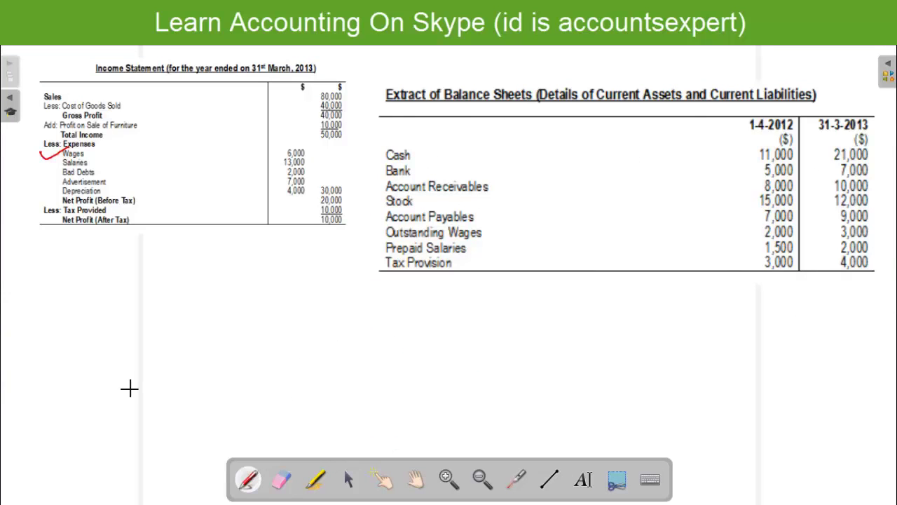
left_click_drag(381, 233, 367, 238)
left_click_drag(794, 223, 757, 226)
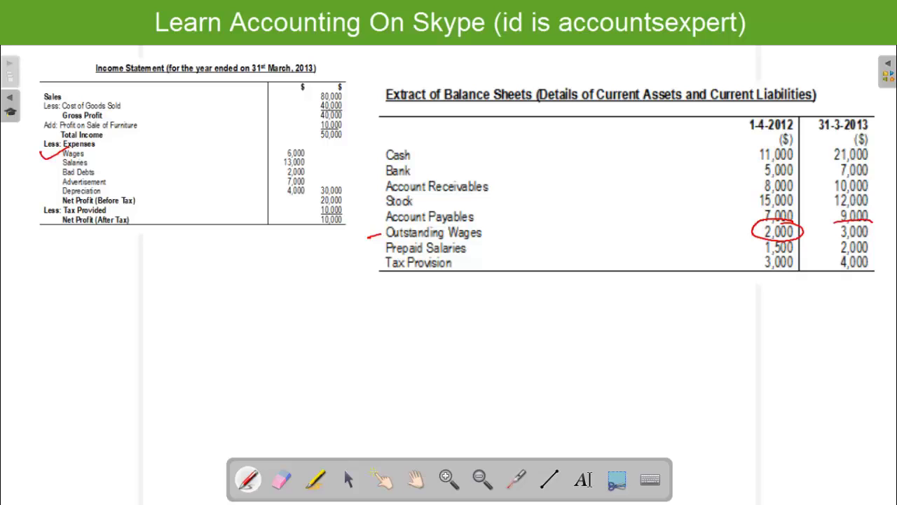
mouse_move(834, 223)
left_mouse_down()
mouse_move(885, 232)
mouse_move(872, 221)
left_mouse_up()
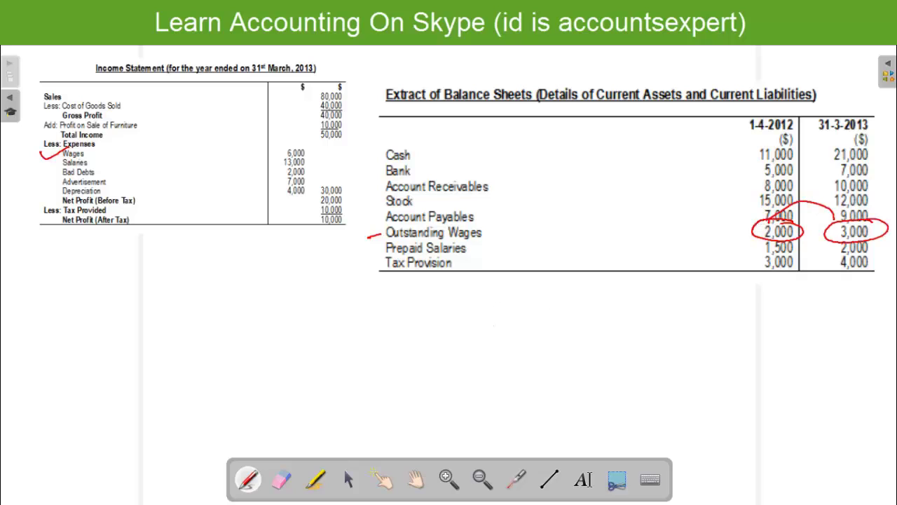
Step: Handwrite the change in Outstanding Wages in red in the blank area below the balance sheet extract
left_click_drag(490, 315, 516, 307)
mouse_move(498, 302)
left_mouse_down()
mouse_move(500, 324)
mouse_move(529, 315)
left_mouse_up()
left_click_drag(541, 304, 585, 298)
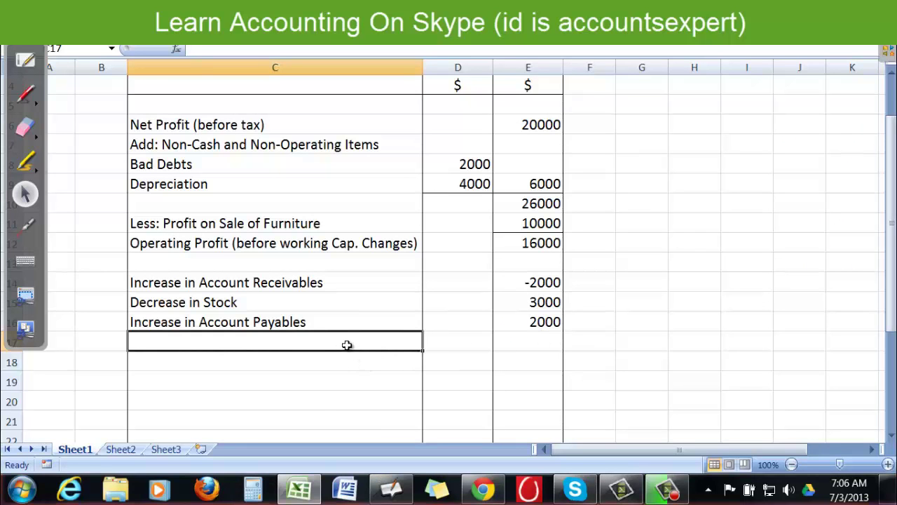
Step: Enter the label "Increase in Outstanding Wages" in C17 of the Excel sheet
type("I")
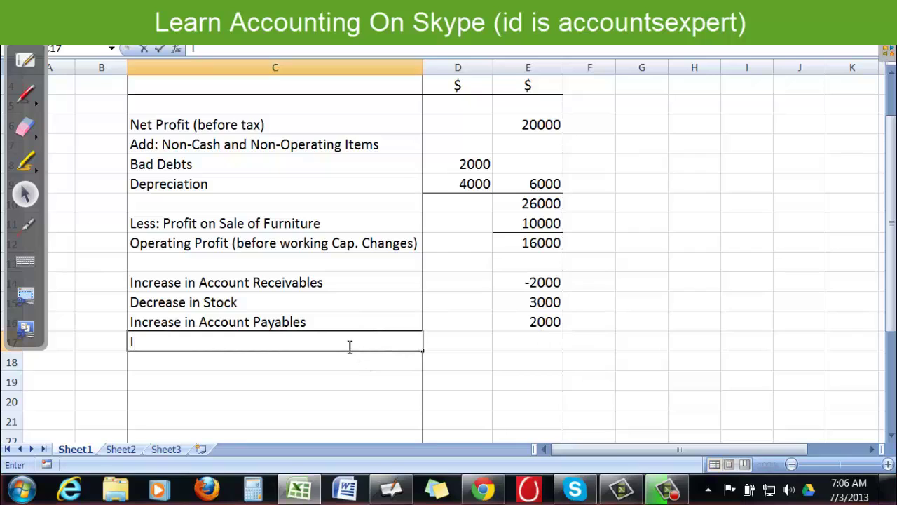
type("ncrease")
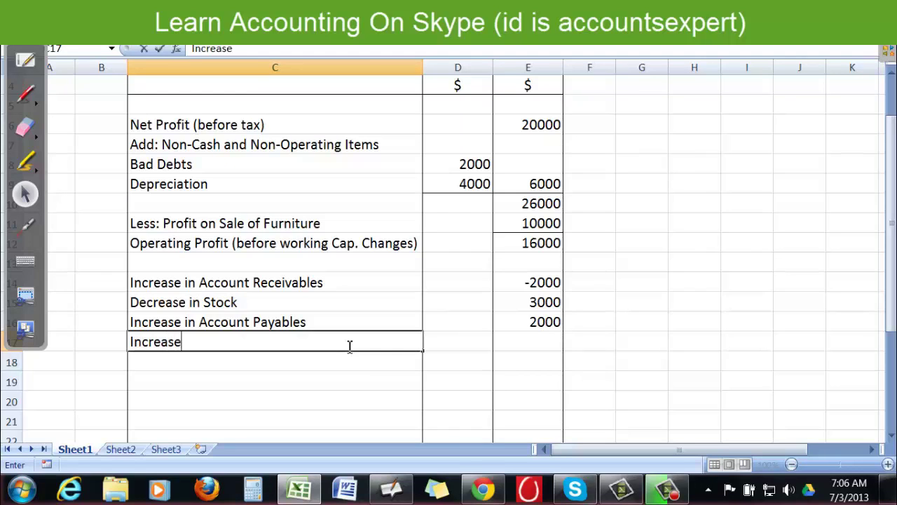
type(" in Outsta")
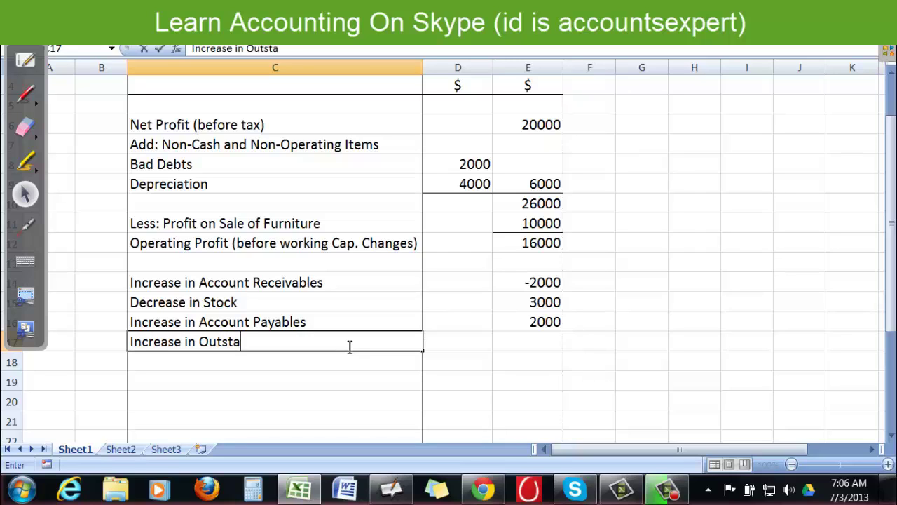
type("nding ")
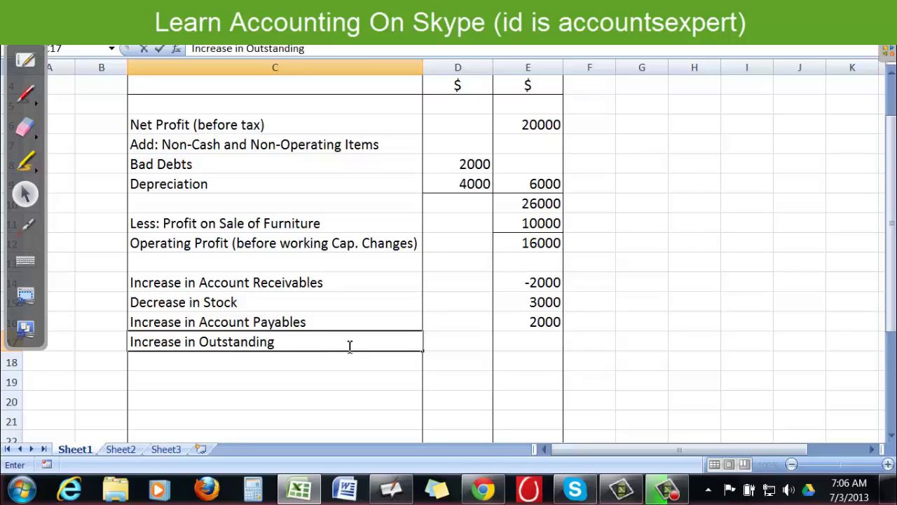
type("Wages")
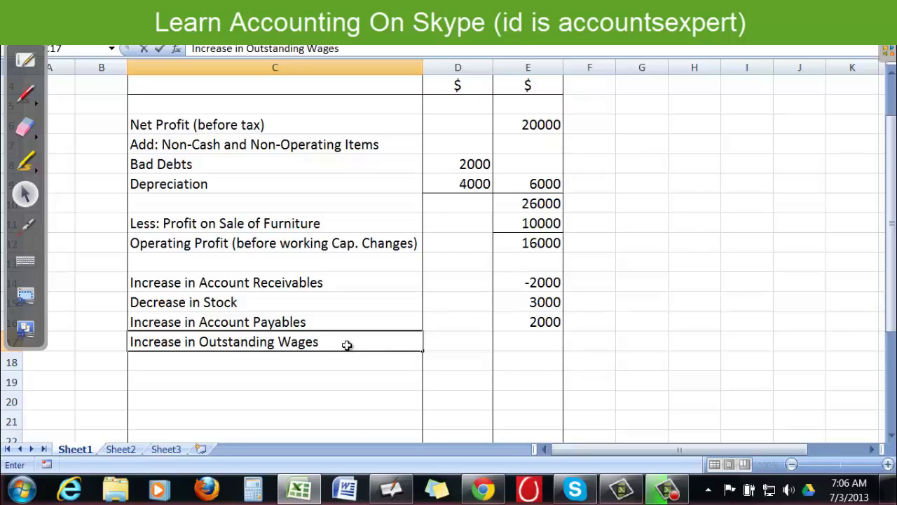
Step: Enter 1000 in E17 as the amount for the increase in Outstanding Wages
key("Tab")
key("Tab")
type("1000")
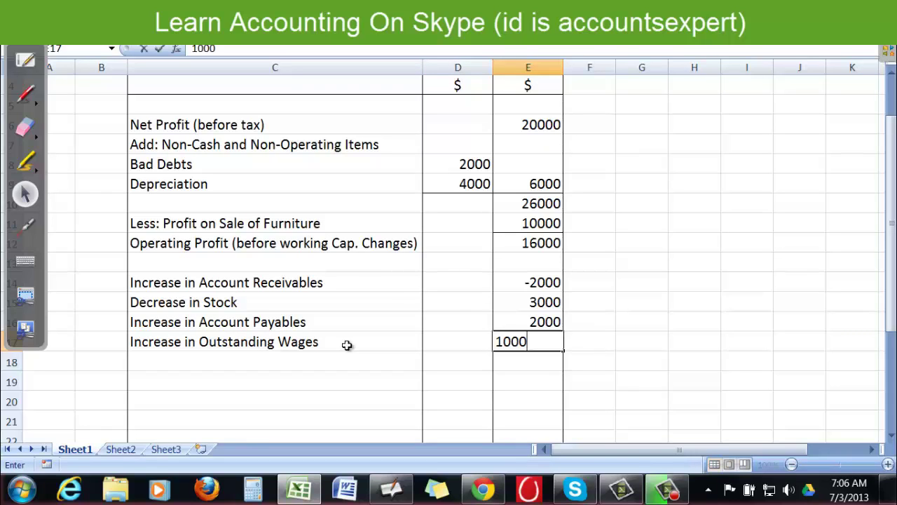
key("Return")
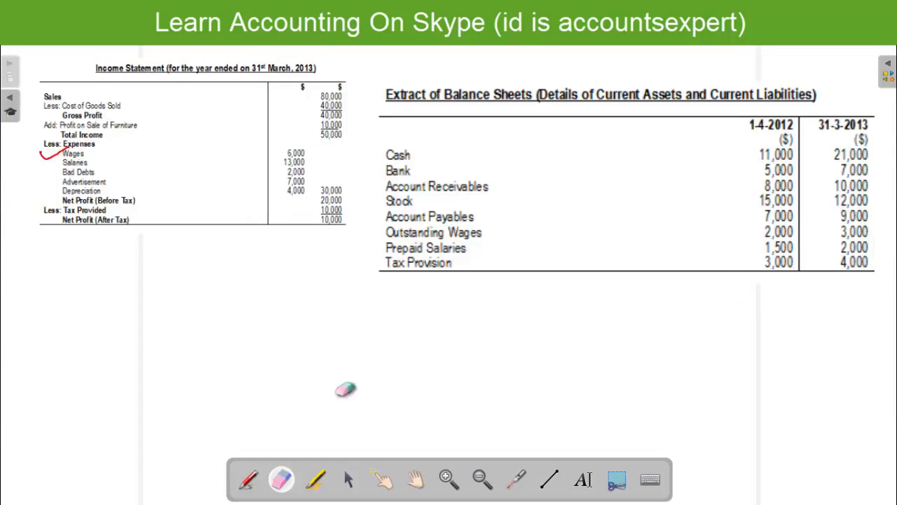
Step: Tick the Prepaid Salaries line in red on the whiteboard, circle its amounts 1,500 and 2,000, and link them with an arc
left_click(248, 482)
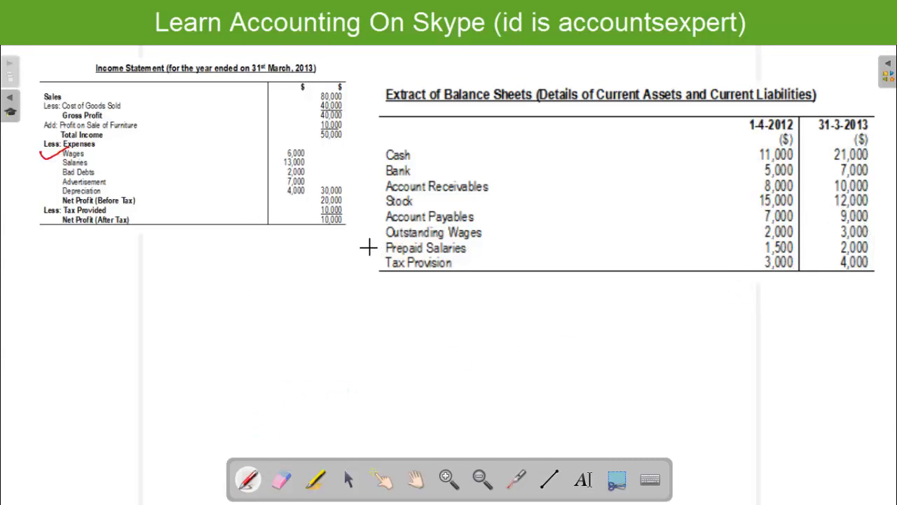
left_click_drag(369, 249, 386, 244)
left_click_drag(791, 235, 799, 238)
mouse_move(864, 237)
left_mouse_down()
mouse_move(838, 253)
mouse_move(875, 238)
left_mouse_up()
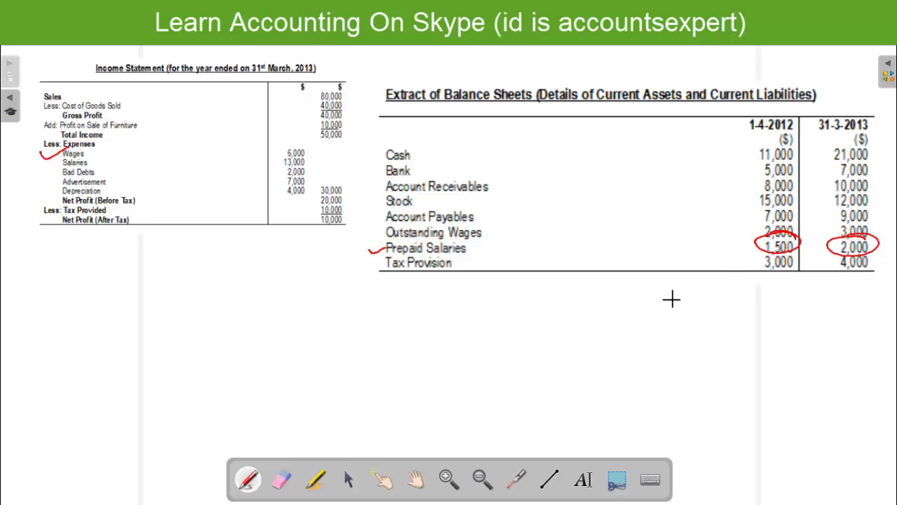
mouse_move(778, 233)
left_mouse_down()
mouse_move(799, 219)
mouse_move(851, 239)
left_mouse_up()
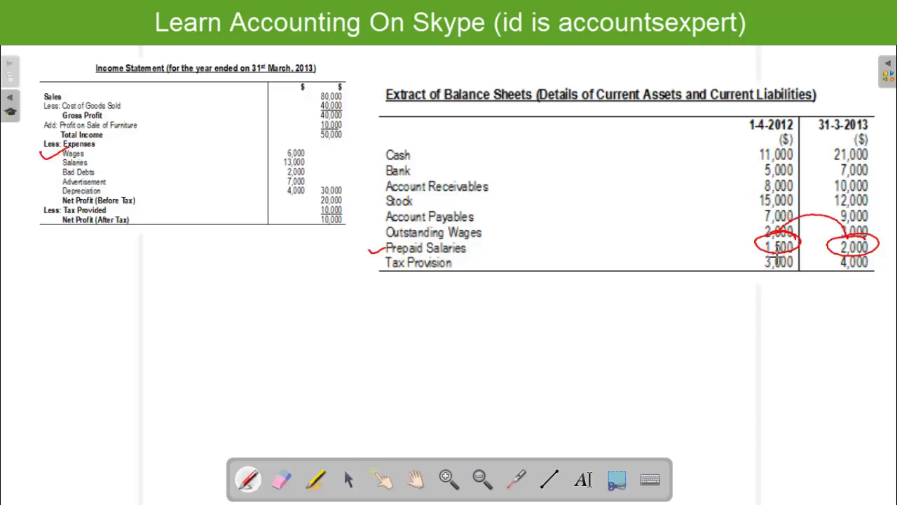
Step: Handwrite "+500" in red in the blank area below the balance sheet extract and underline it
left_click_drag(494, 323, 496, 345)
mouse_move(533, 310)
left_mouse_down()
mouse_move(517, 333)
mouse_move(572, 308)
left_mouse_up()
left_click_drag(459, 373, 577, 336)
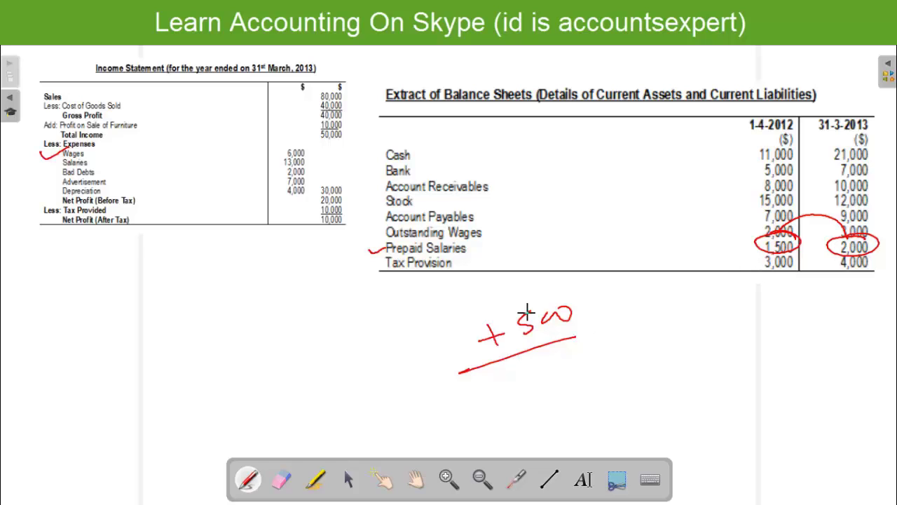
mouse_move(538, 284)
left_mouse_down()
mouse_move(484, 290)
mouse_move(509, 382)
mouse_move(571, 300)
mouse_move(543, 280)
left_mouse_up()
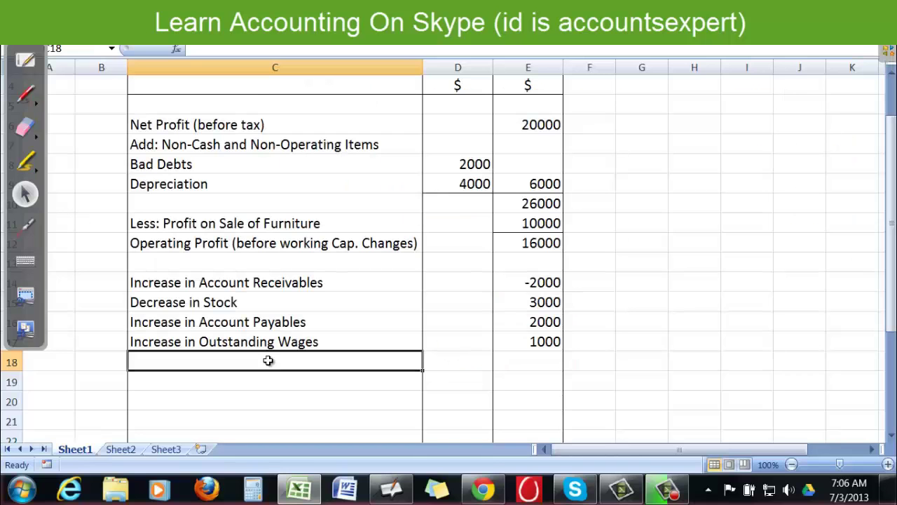
Step: Enter the label "Increase in Prepaid Salaries" in C18 of the Excel sheet and its amount -500 in E18
type("In")
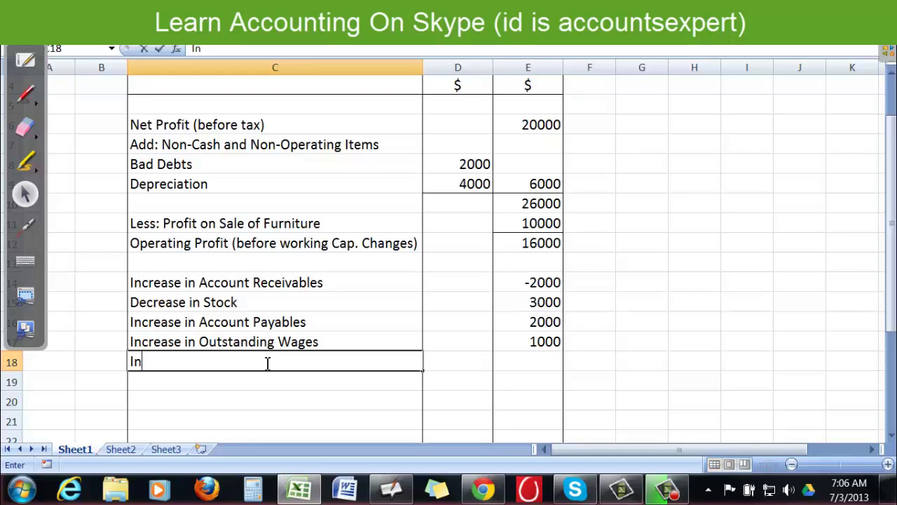
type("crease i")
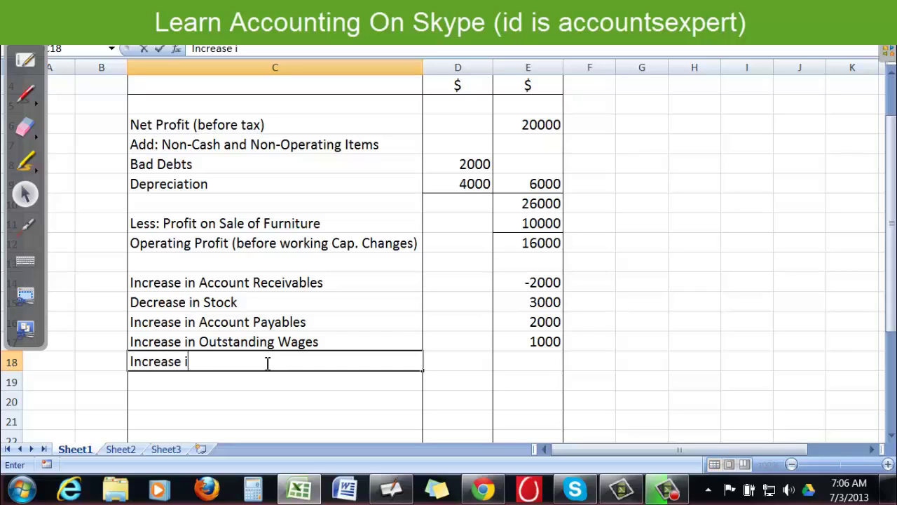
type("n Prepaid Sala")
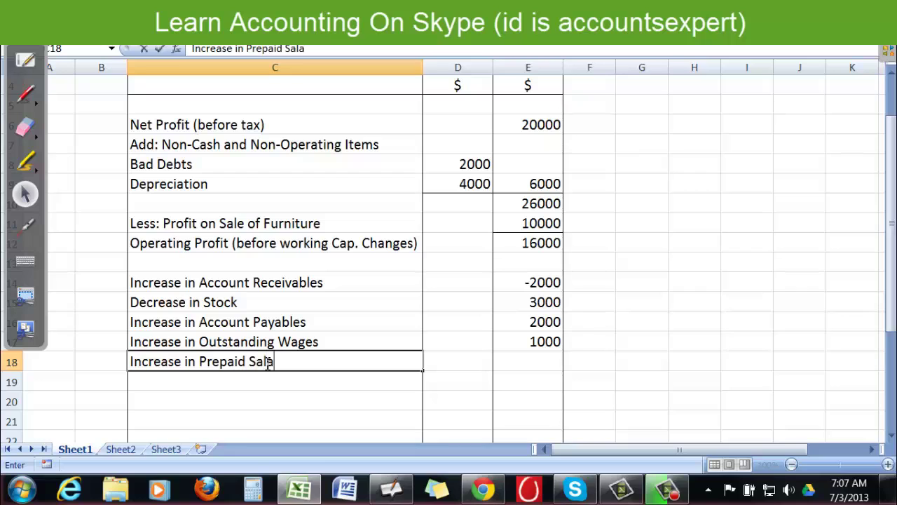
type("ries")
key("Tab")
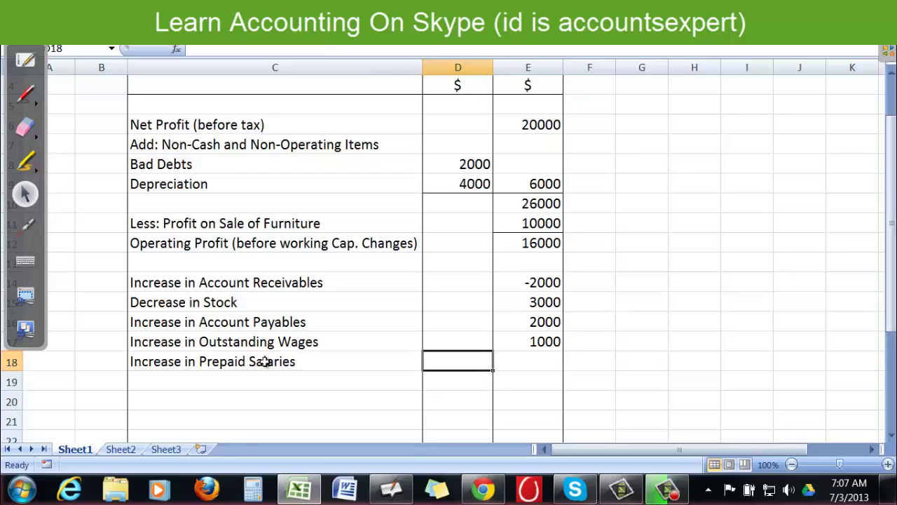
key("Tab")
type("-")
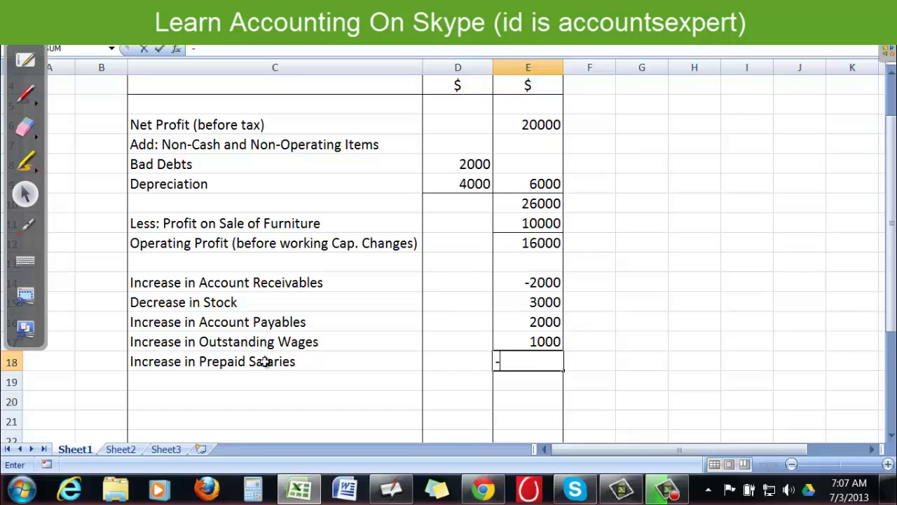
type("500")
key("Return")
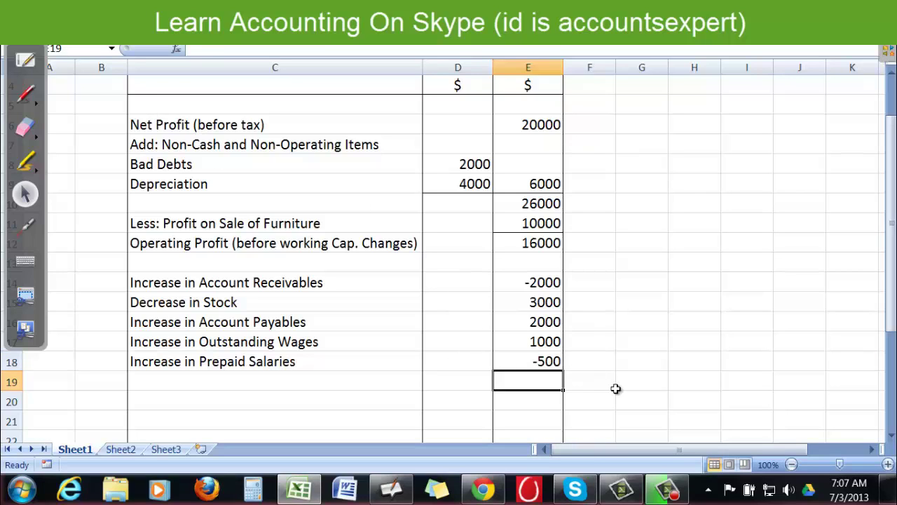
Step: Review the labels and amounts of the Account Payables, Account Receivables and Stock changes in the cash flow sheet
left_click(324, 394)
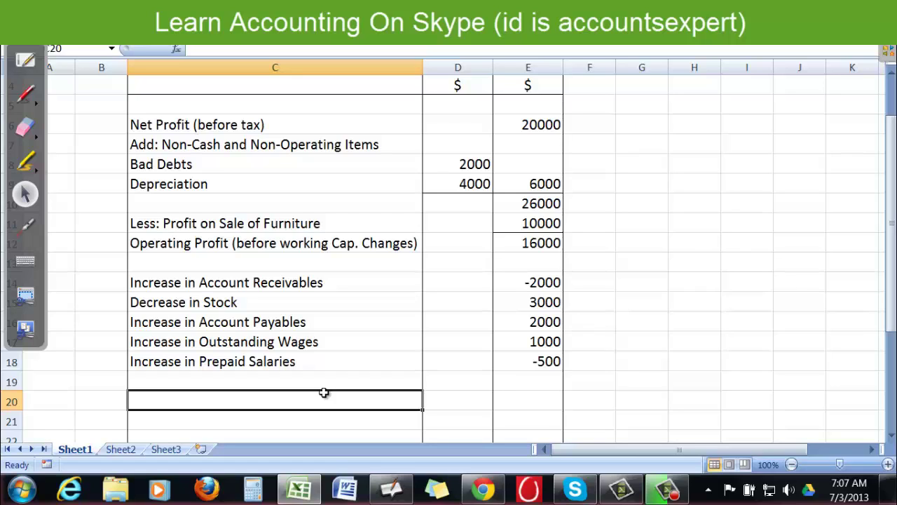
left_click(321, 322)
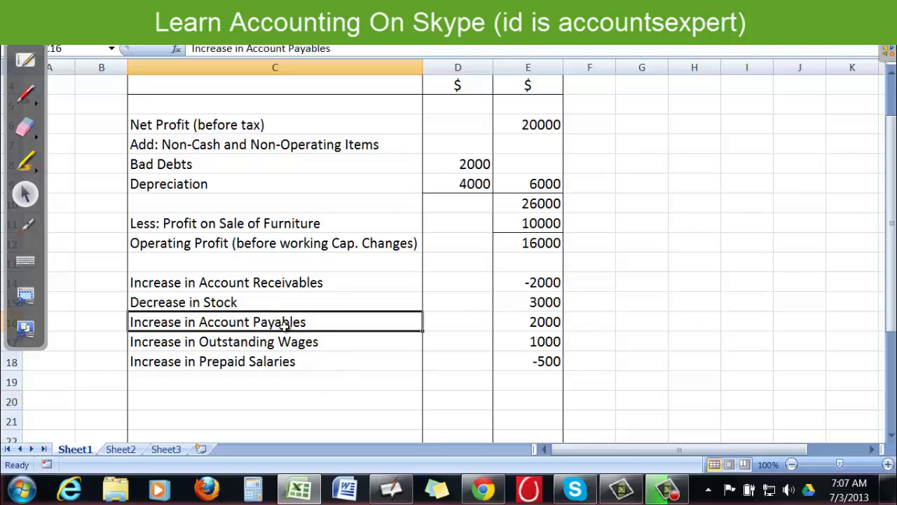
left_click(509, 324)
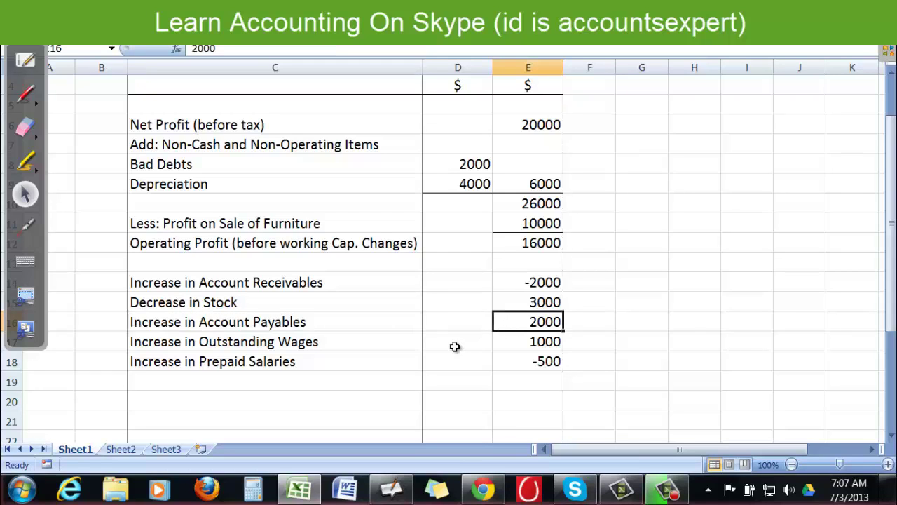
key("Left")
key("Left")
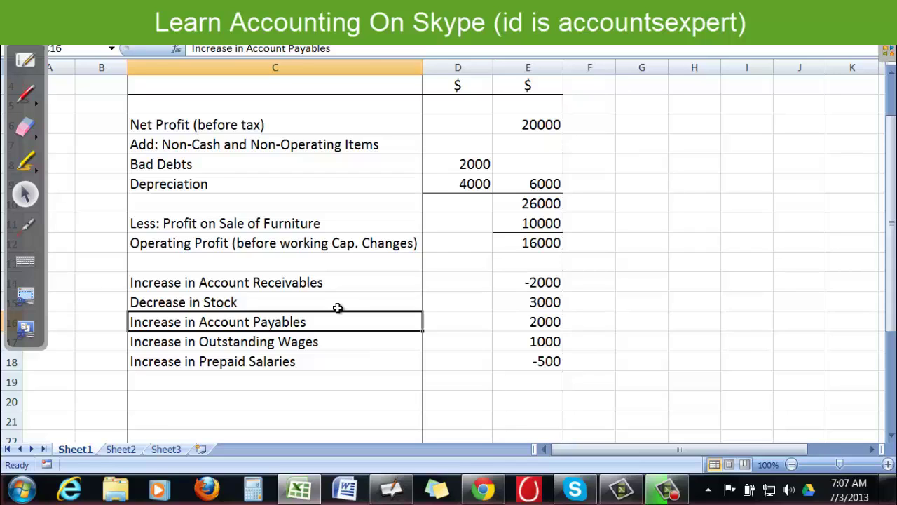
left_click(331, 280)
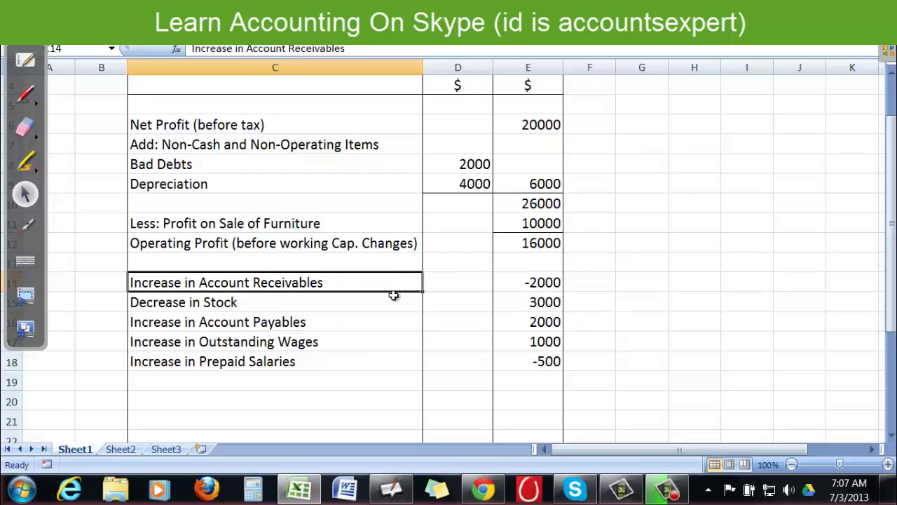
left_click(499, 291)
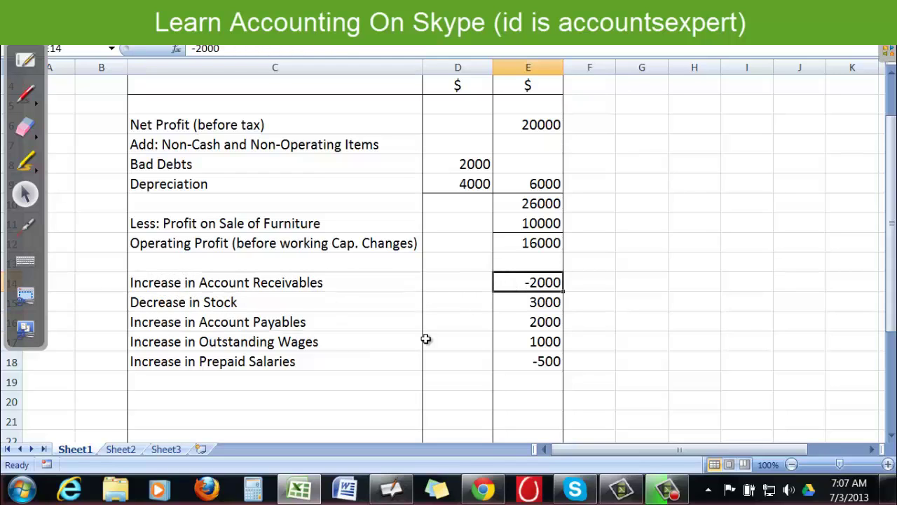
left_click(163, 305)
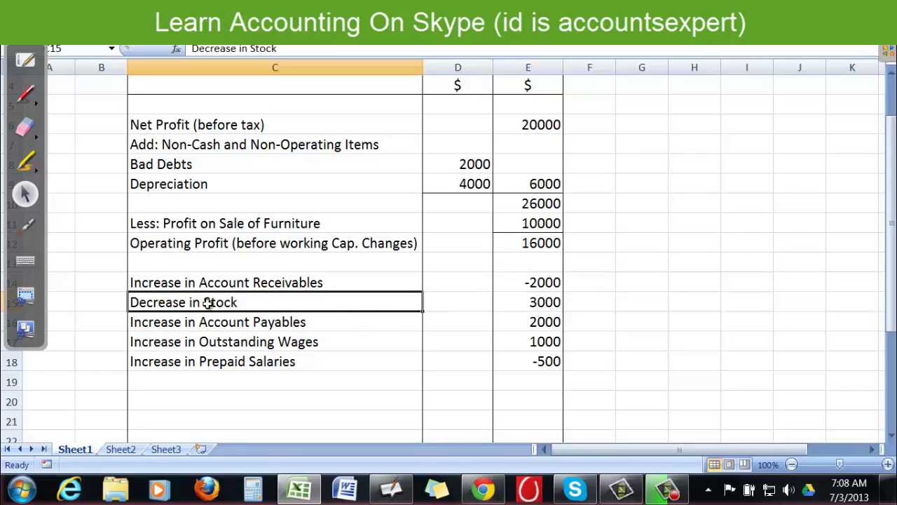
left_click(504, 310)
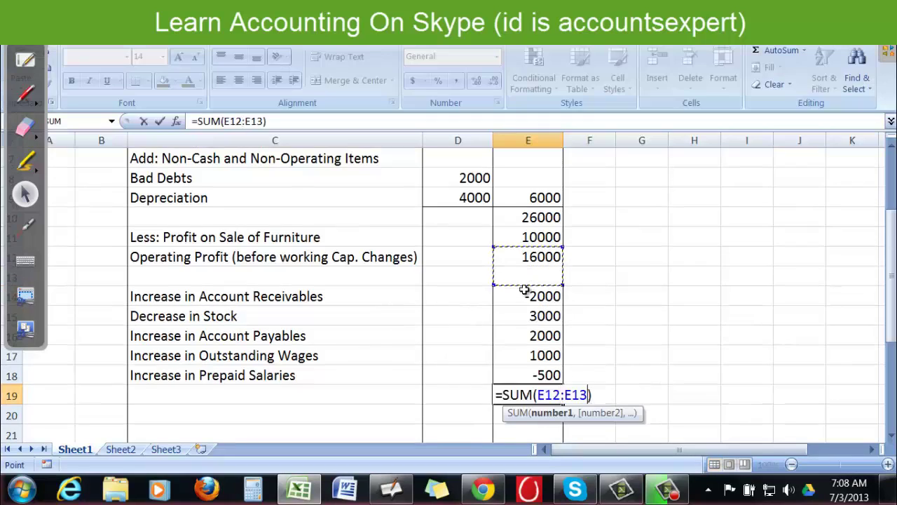
Step: Total E12:E18 with a SUM formula in E19 and add a bottom border to E18
left_click_drag(518, 286, 516, 373)
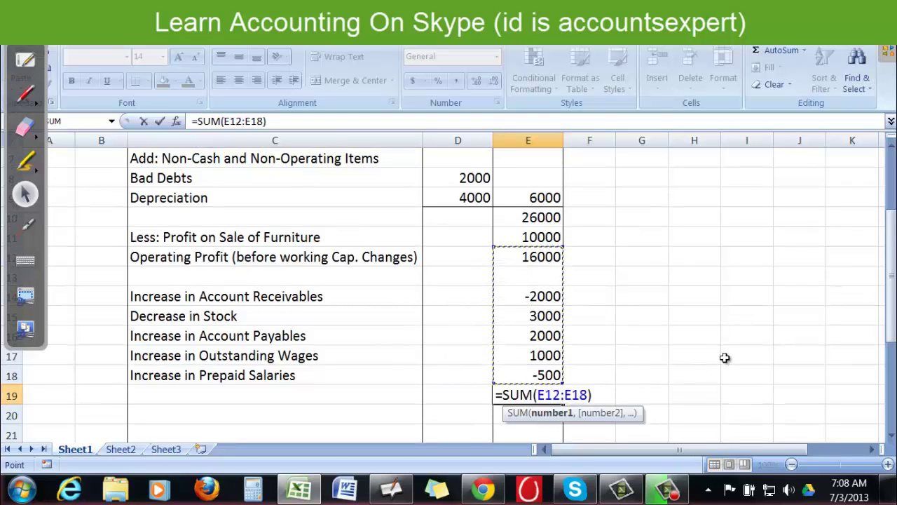
key("Return")
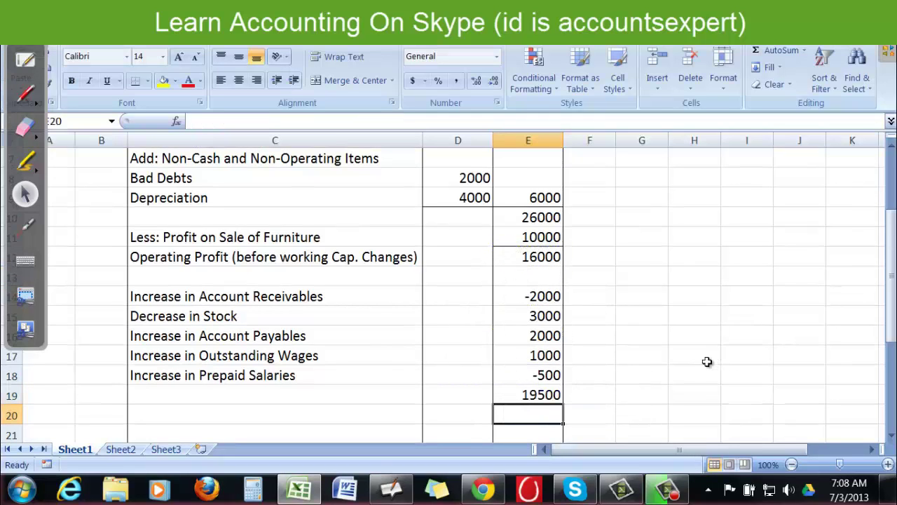
left_click(538, 376)
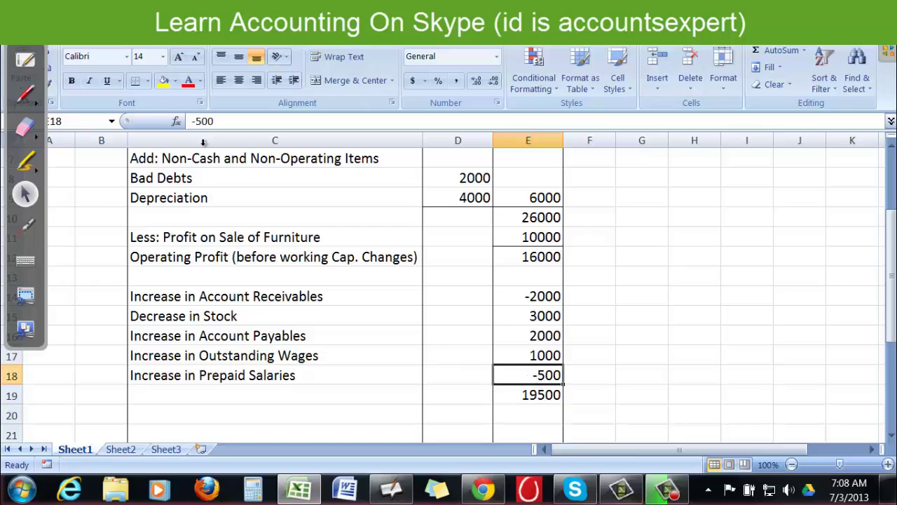
left_click(135, 81)
left_click(627, 270)
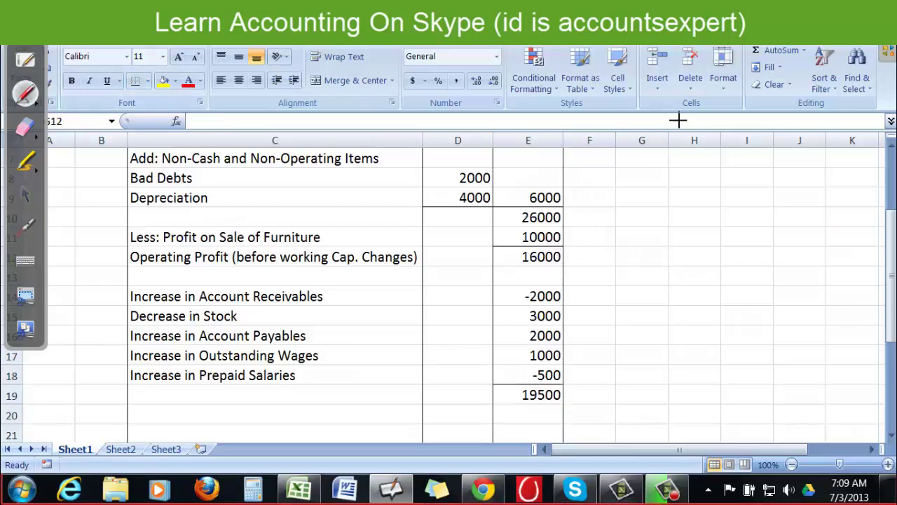
Step: Switch to the whiteboard, tick the opening Tax Provision of 3,000 in red, and write 3000 in the blank area beside the statements
left_click(28, 65)
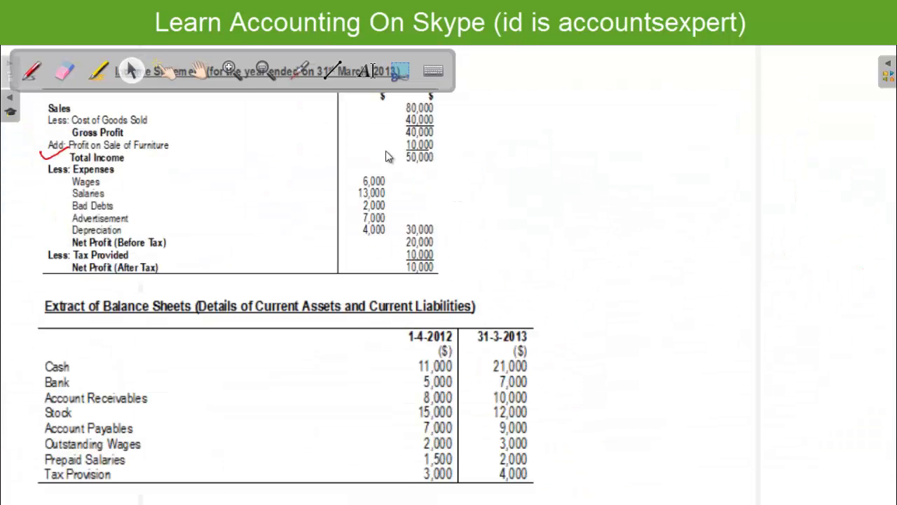
left_click(389, 156)
left_click(584, 310)
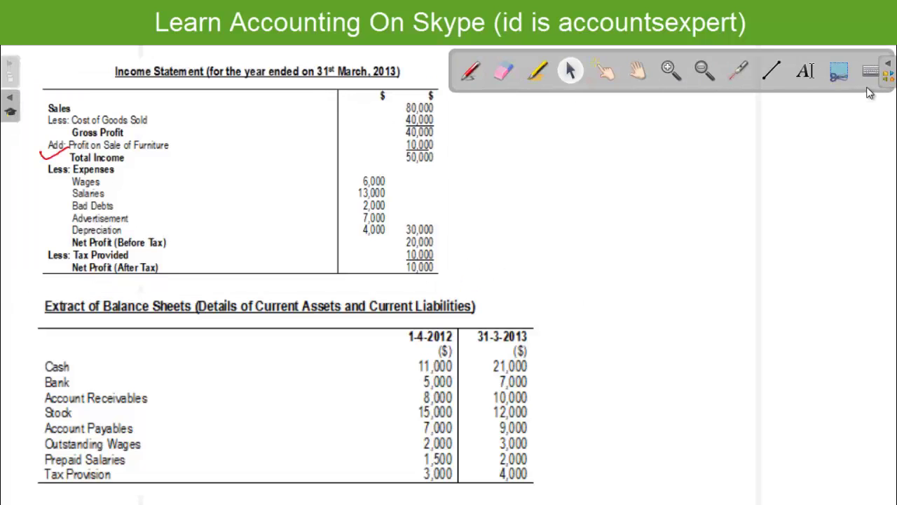
key("ctrl+p")
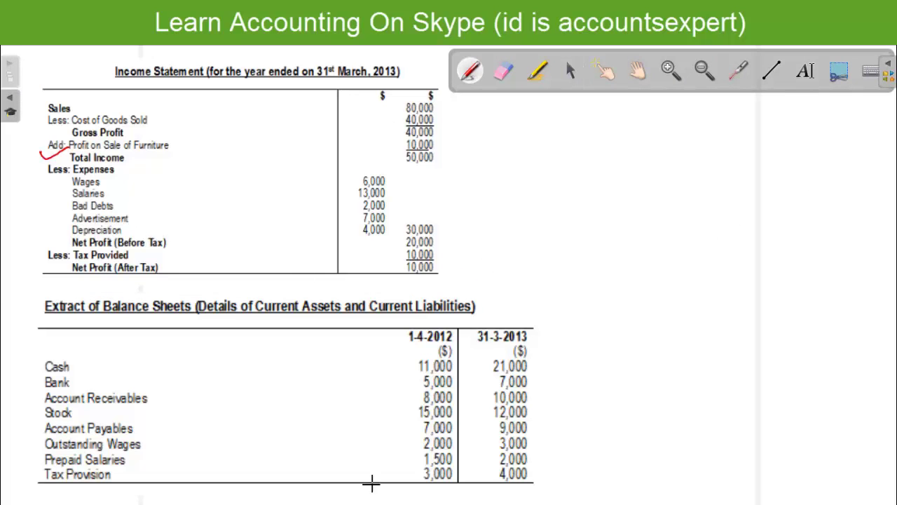
left_click_drag(417, 475, 433, 469)
mouse_move(629, 133)
left_mouse_down()
mouse_move(634, 154)
mouse_move(653, 138)
mouse_move(698, 128)
left_mouse_up()
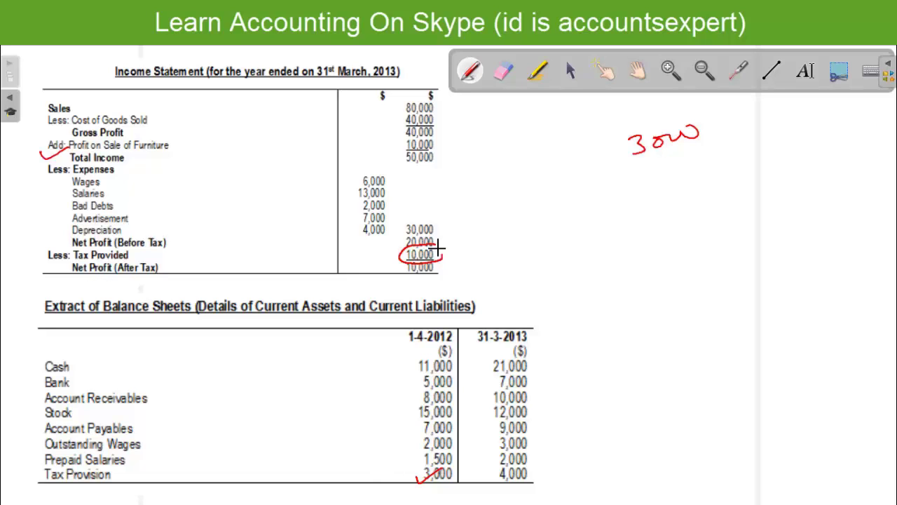
Step: Write 10000 under the 3000, rule a line below, tick both figures, and write their sum 13000 underneath
left_click_drag(621, 172, 623, 186)
left_click_drag(644, 169, 704, 155)
left_click_drag(591, 217, 718, 179)
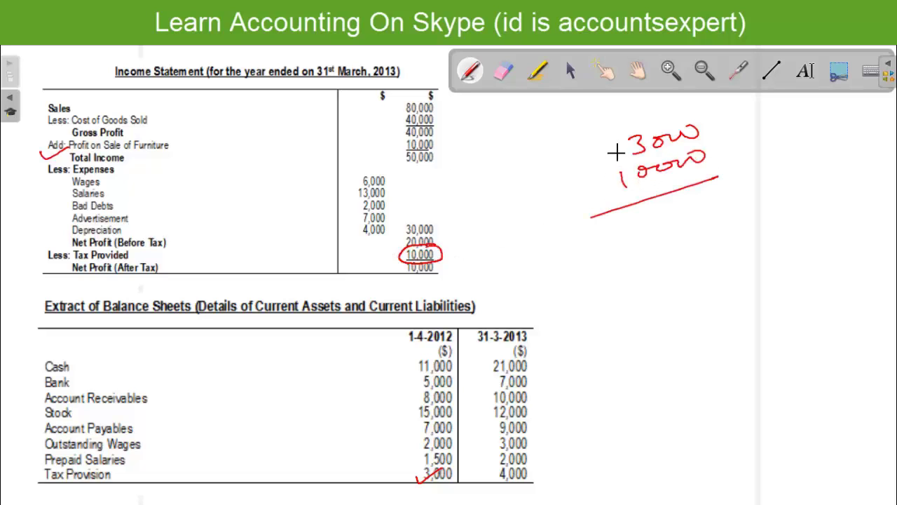
left_click_drag(602, 139, 633, 123)
left_click_drag(612, 174, 631, 184)
left_click_drag(634, 222, 638, 239)
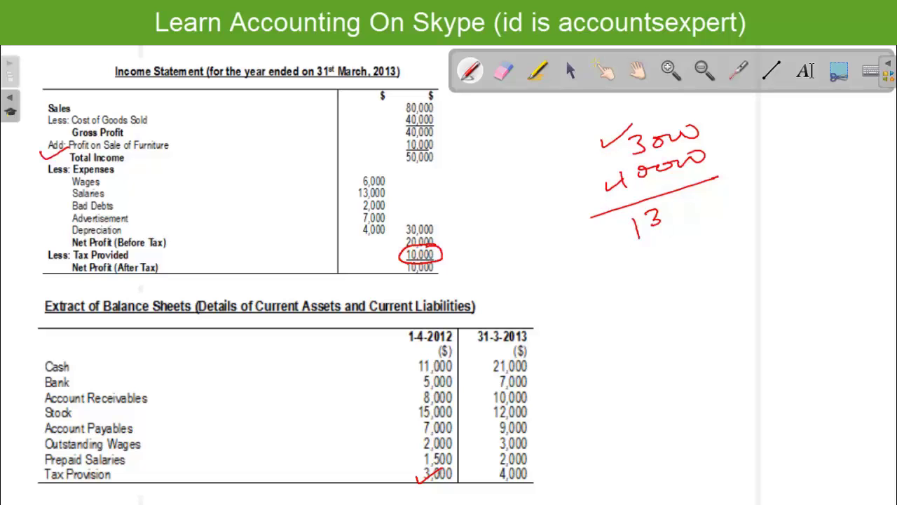
left_click_drag(683, 209, 713, 197)
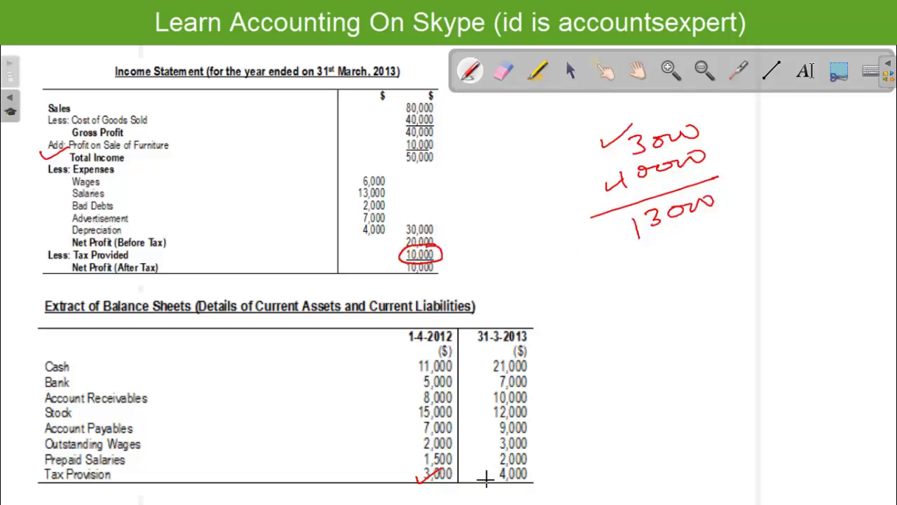
Step: Tick the closing Tax Provision of 4,000, write 4000 under 13000, and write the difference 9000 between two ruled lines
left_click_drag(493, 480, 514, 468)
mouse_move(670, 242)
left_mouse_down()
mouse_move(690, 250)
mouse_move(736, 226)
left_mouse_up()
left_click_drag(579, 320, 712, 275)
left_click_drag(663, 302, 725, 291)
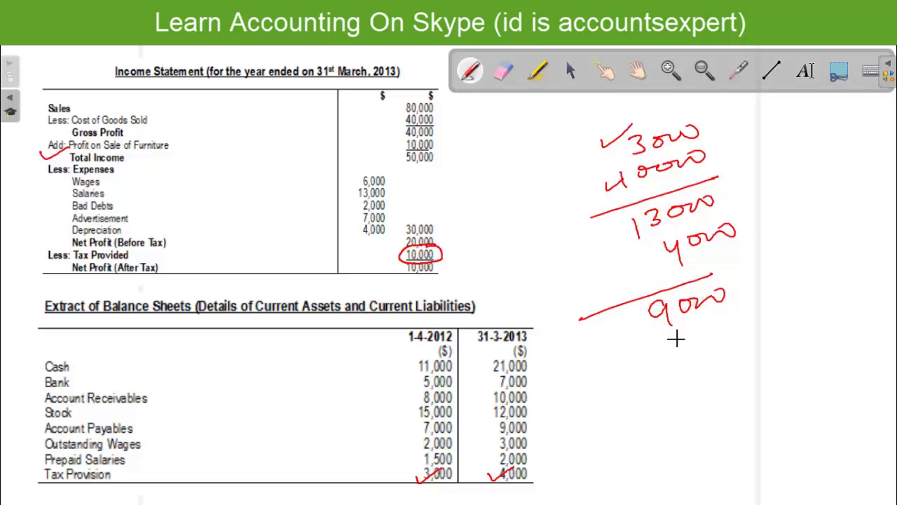
left_click_drag(611, 368, 738, 323)
Step: Handwrite "Tax Paid" in red beside the 9000 figure and underline it
left_click(748, 264)
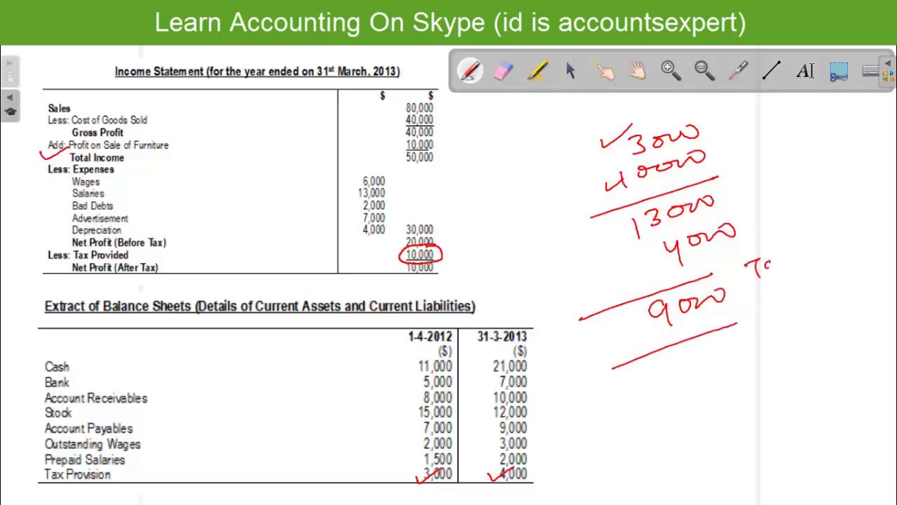
mouse_move(796, 237)
left_mouse_down()
mouse_move(811, 263)
mouse_move(797, 262)
left_mouse_up()
mouse_move(810, 239)
left_mouse_down()
mouse_move(813, 251)
mouse_move(834, 231)
left_mouse_up()
mouse_move(836, 232)
left_mouse_down()
mouse_move(847, 224)
mouse_move(844, 247)
left_mouse_up()
left_click_drag(769, 293, 854, 257)
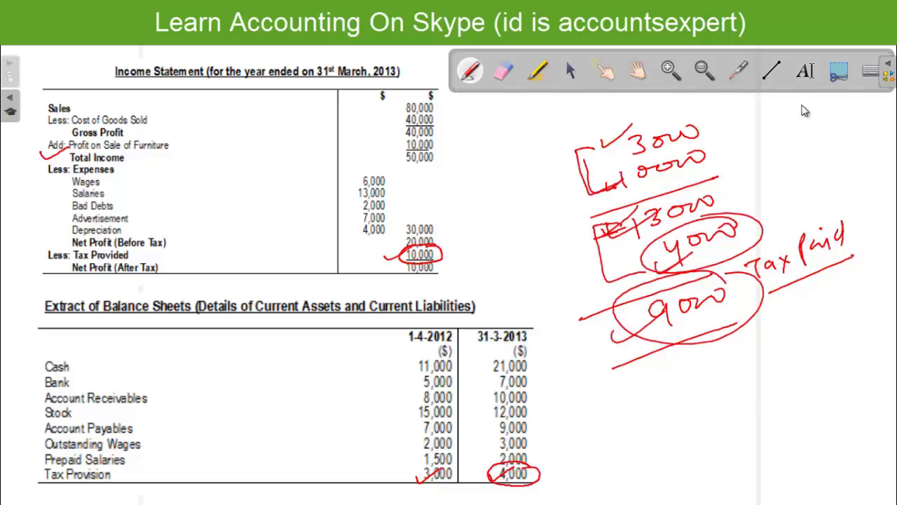
Step: Switch to the Excel cash flow sheet and enter the label "Less: Tax Paid" in cell C20
left_click(567, 65)
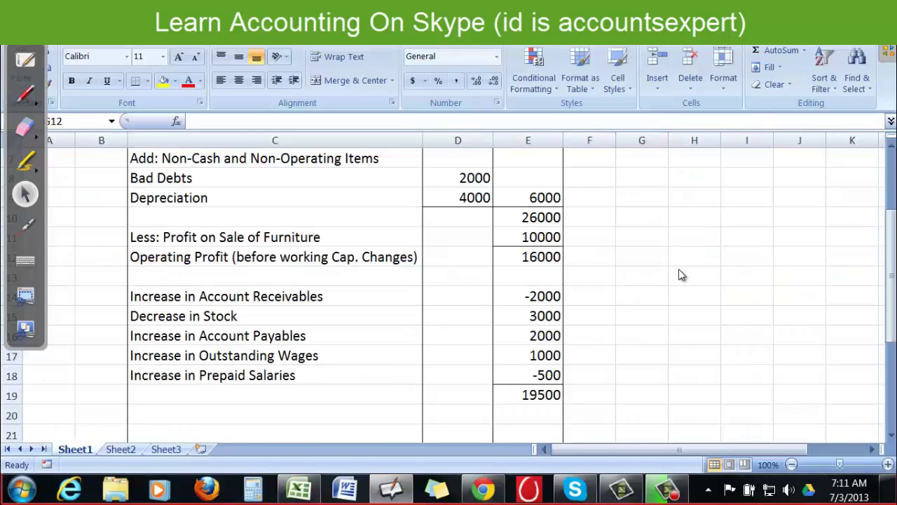
left_click(284, 420)
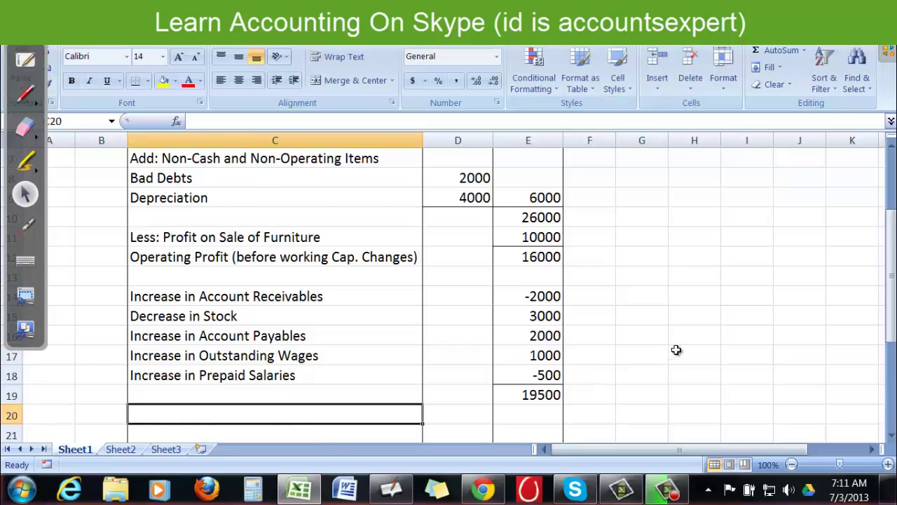
scroll(678, 345, "down", 3)
scroll(683, 341, "up", 1)
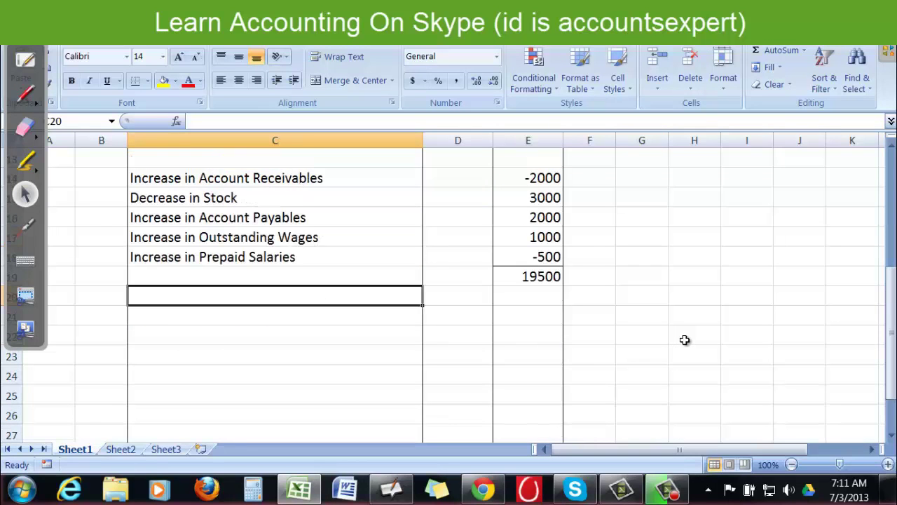
type("Less")
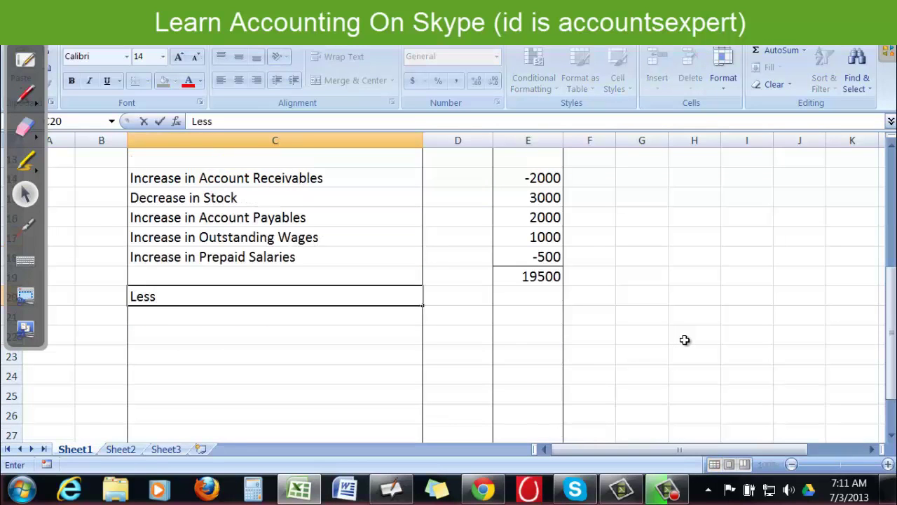
type(": Tax Paid")
key("Tab")
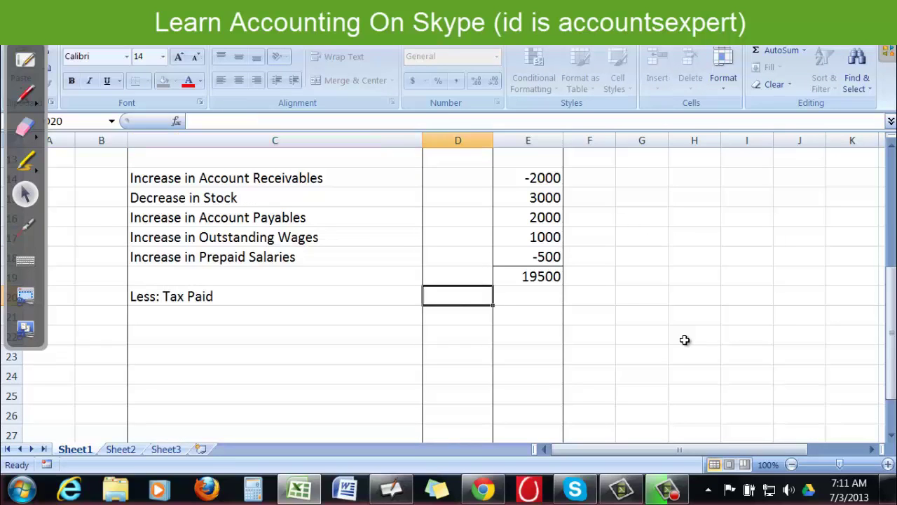
Step: Enter 9000 as the tax paid amount in cell E20 and add a bottom border to that cell
key("Tab")
type("9000")
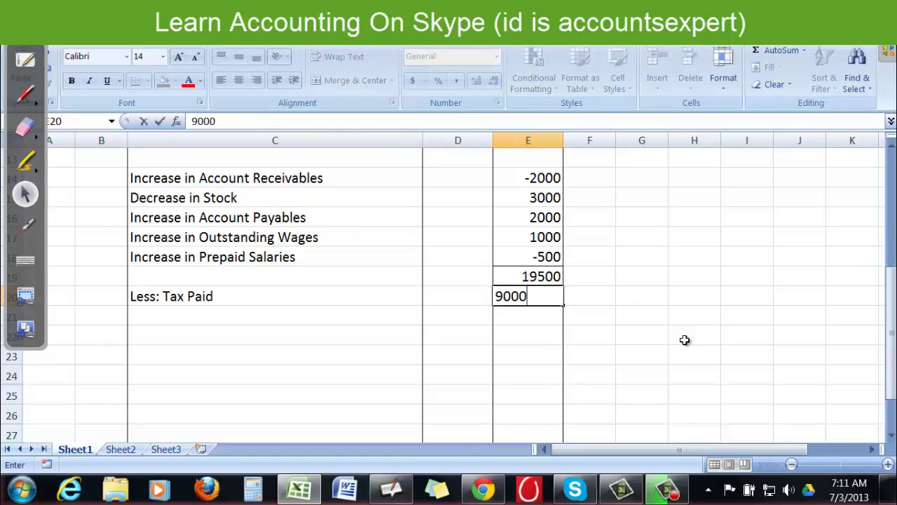
key("Return")
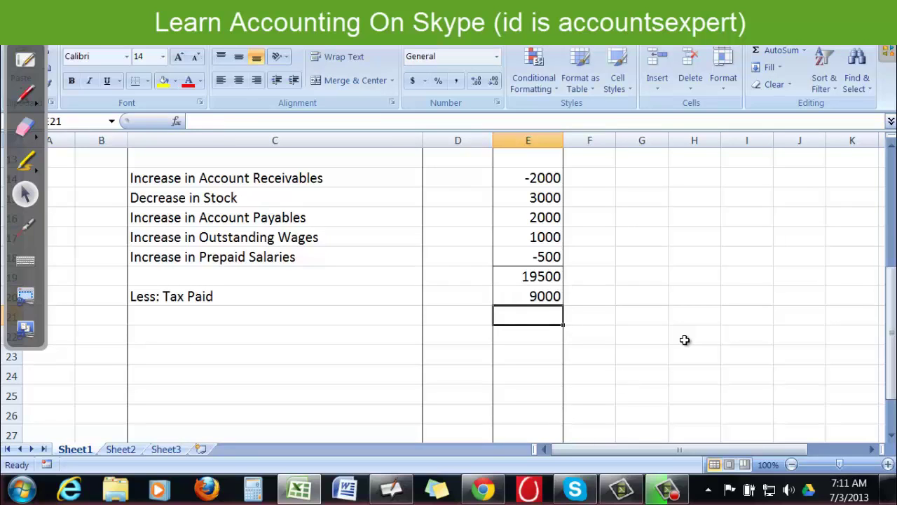
key("Up")
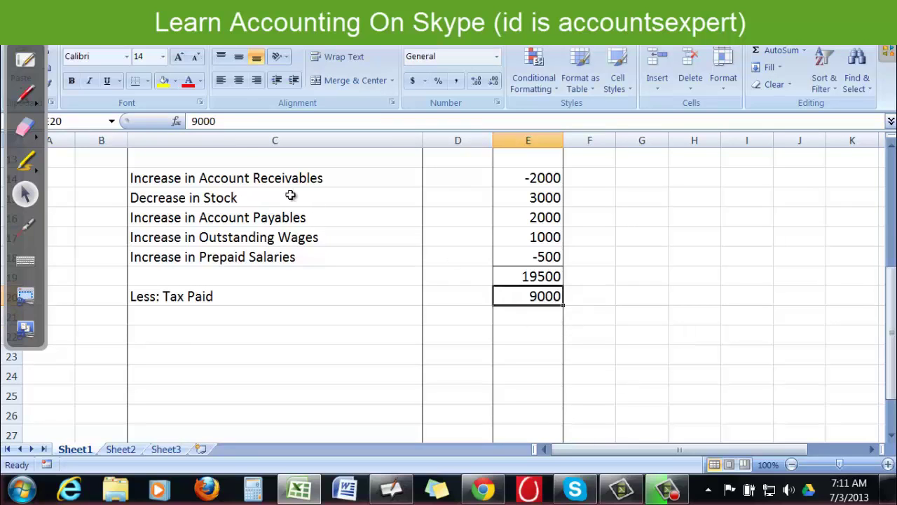
Step: Calculate the net cash figure in cell E22 with the formula =E19-E20
left_click(535, 328)
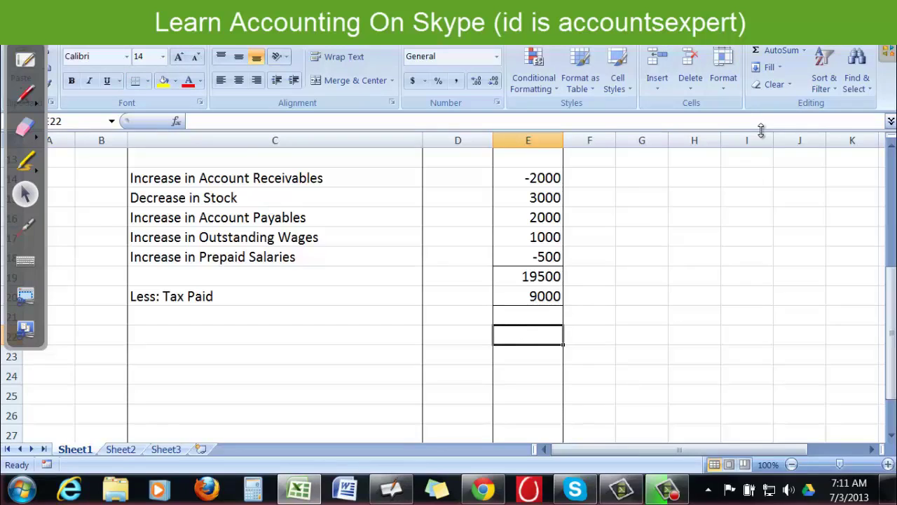
type("=")
key("Up")
key("Up")
key("Up")
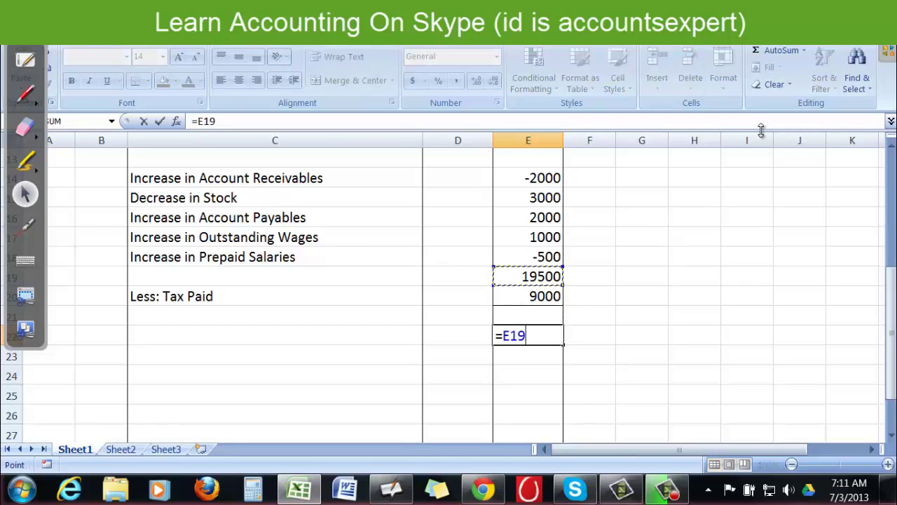
type("-")
key("Up")
key("Up")
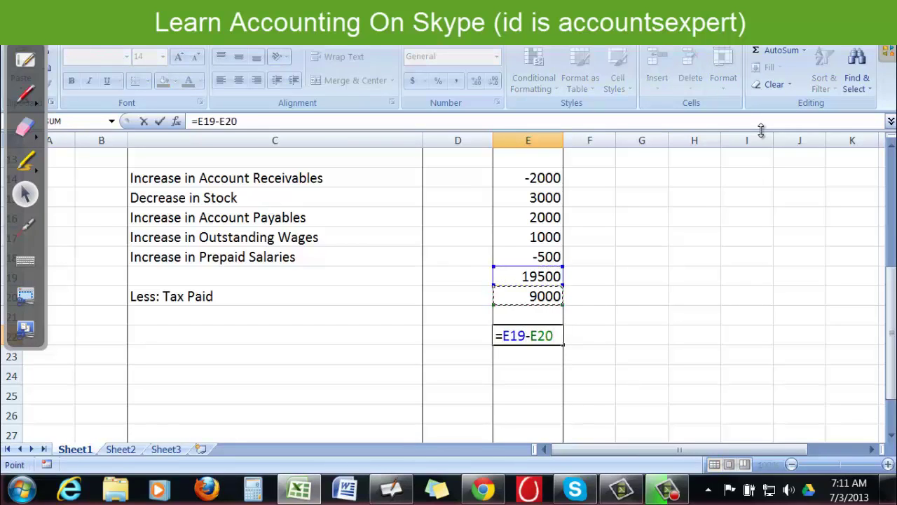
key("Return")
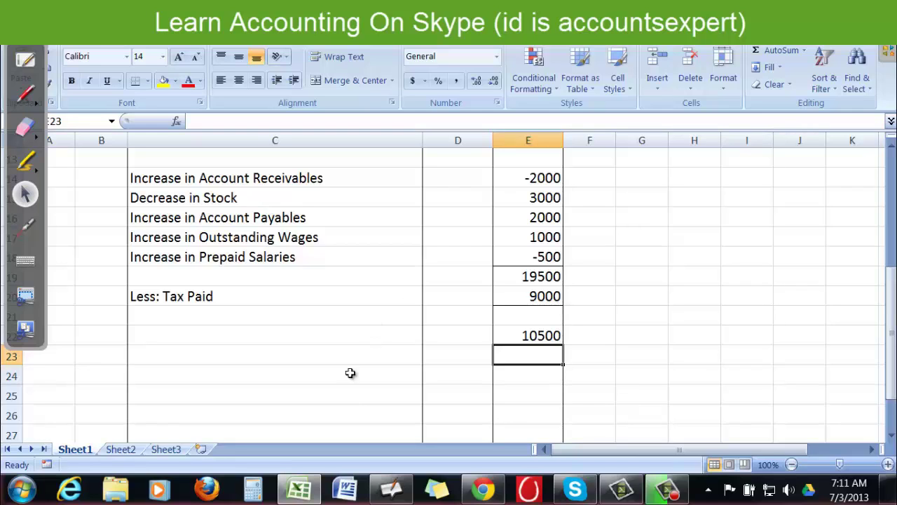
Step: Enter the label "Net Cash from Operating Activities" in cell C22 and select that cell again
left_click(389, 339)
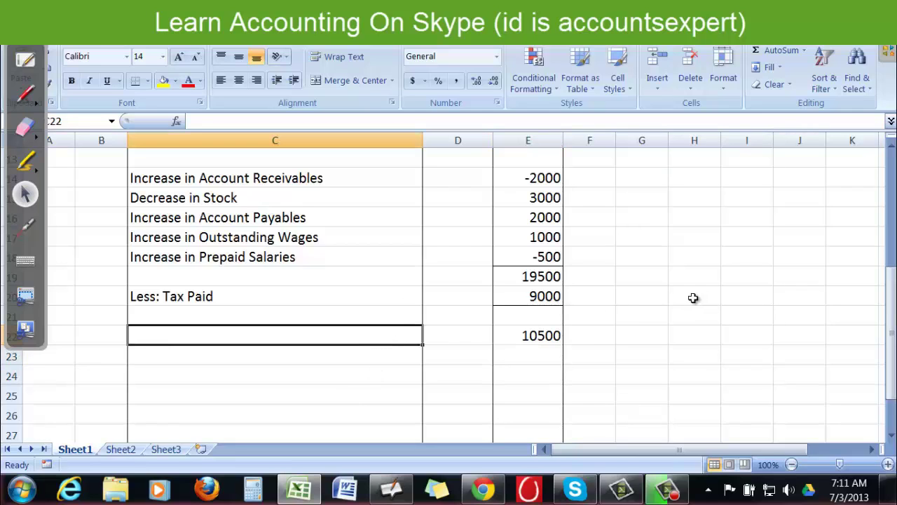
type("Net")
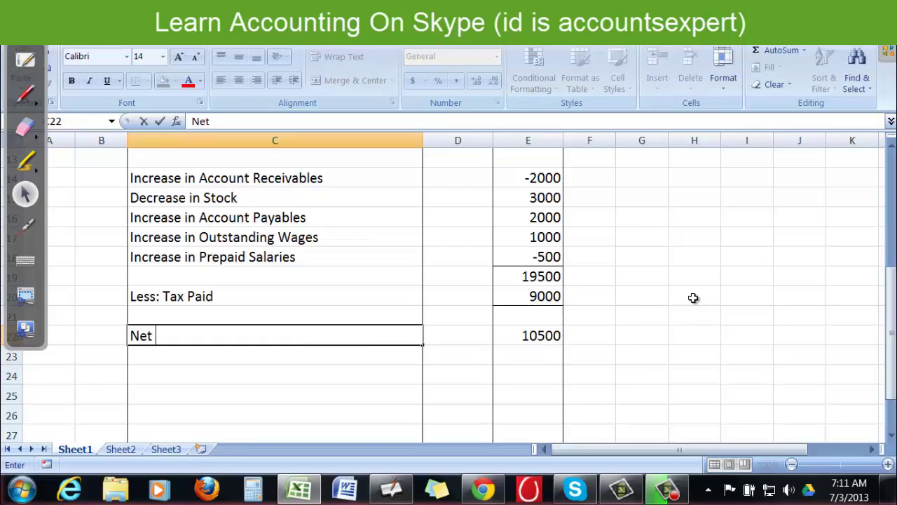
type(" Cash from")
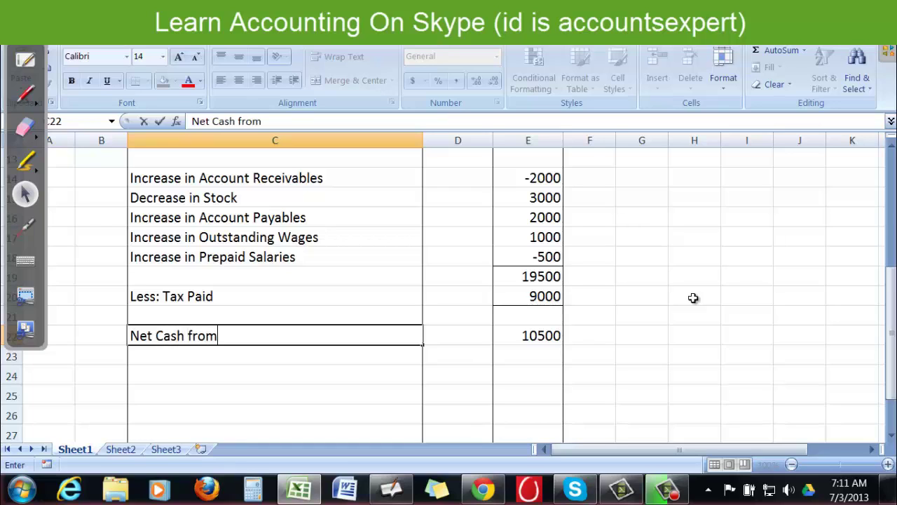
type(" Operating Activities")
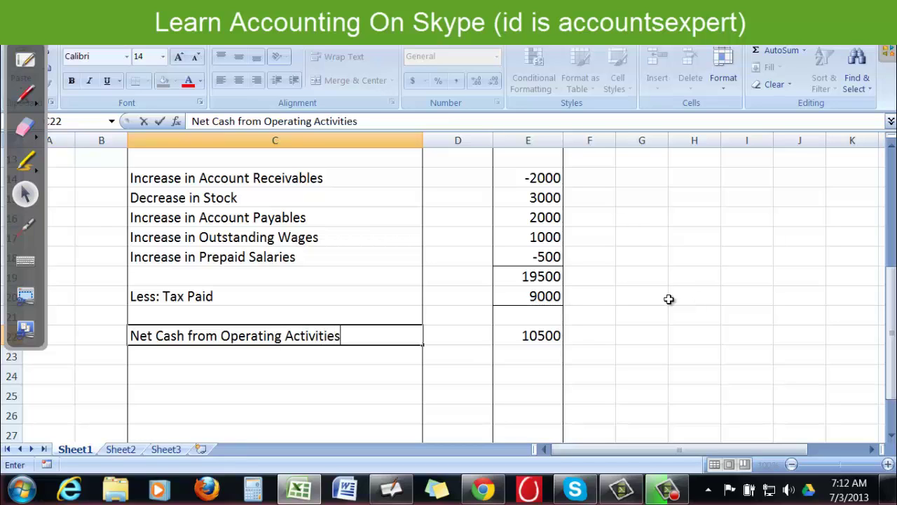
left_click(661, 296)
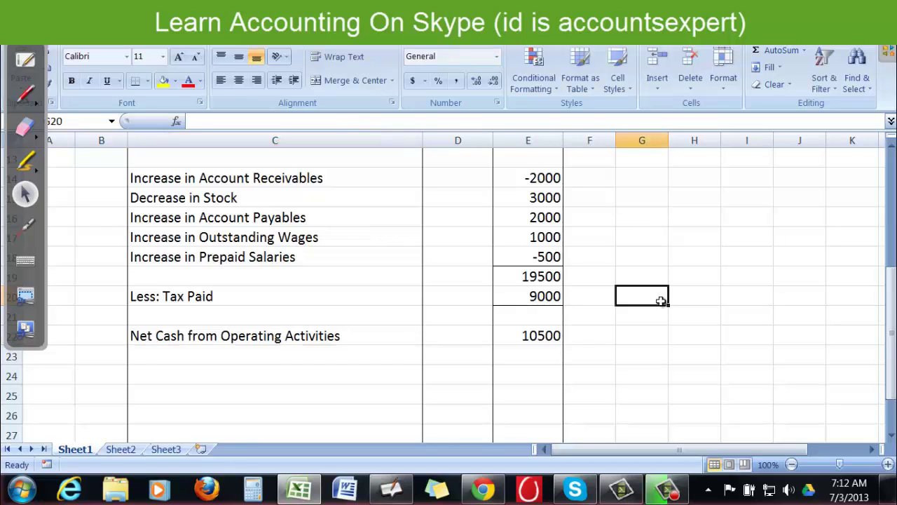
left_click(314, 339)
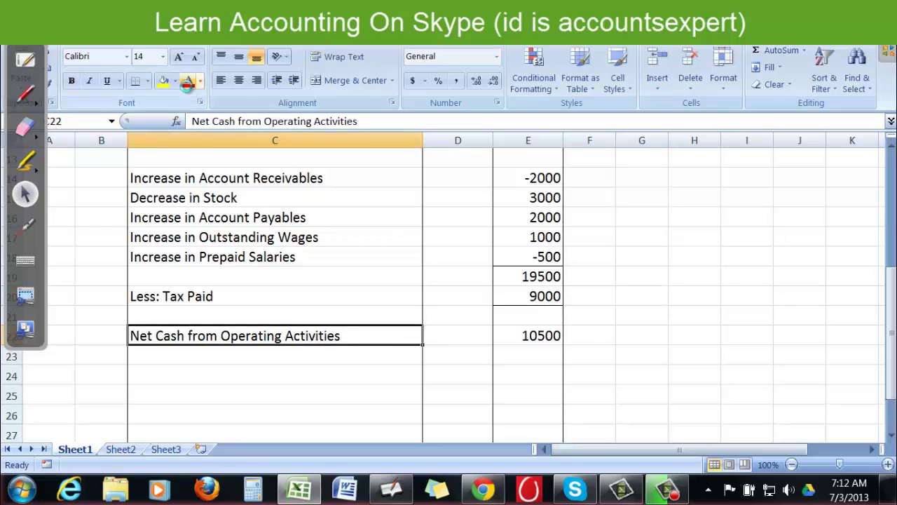